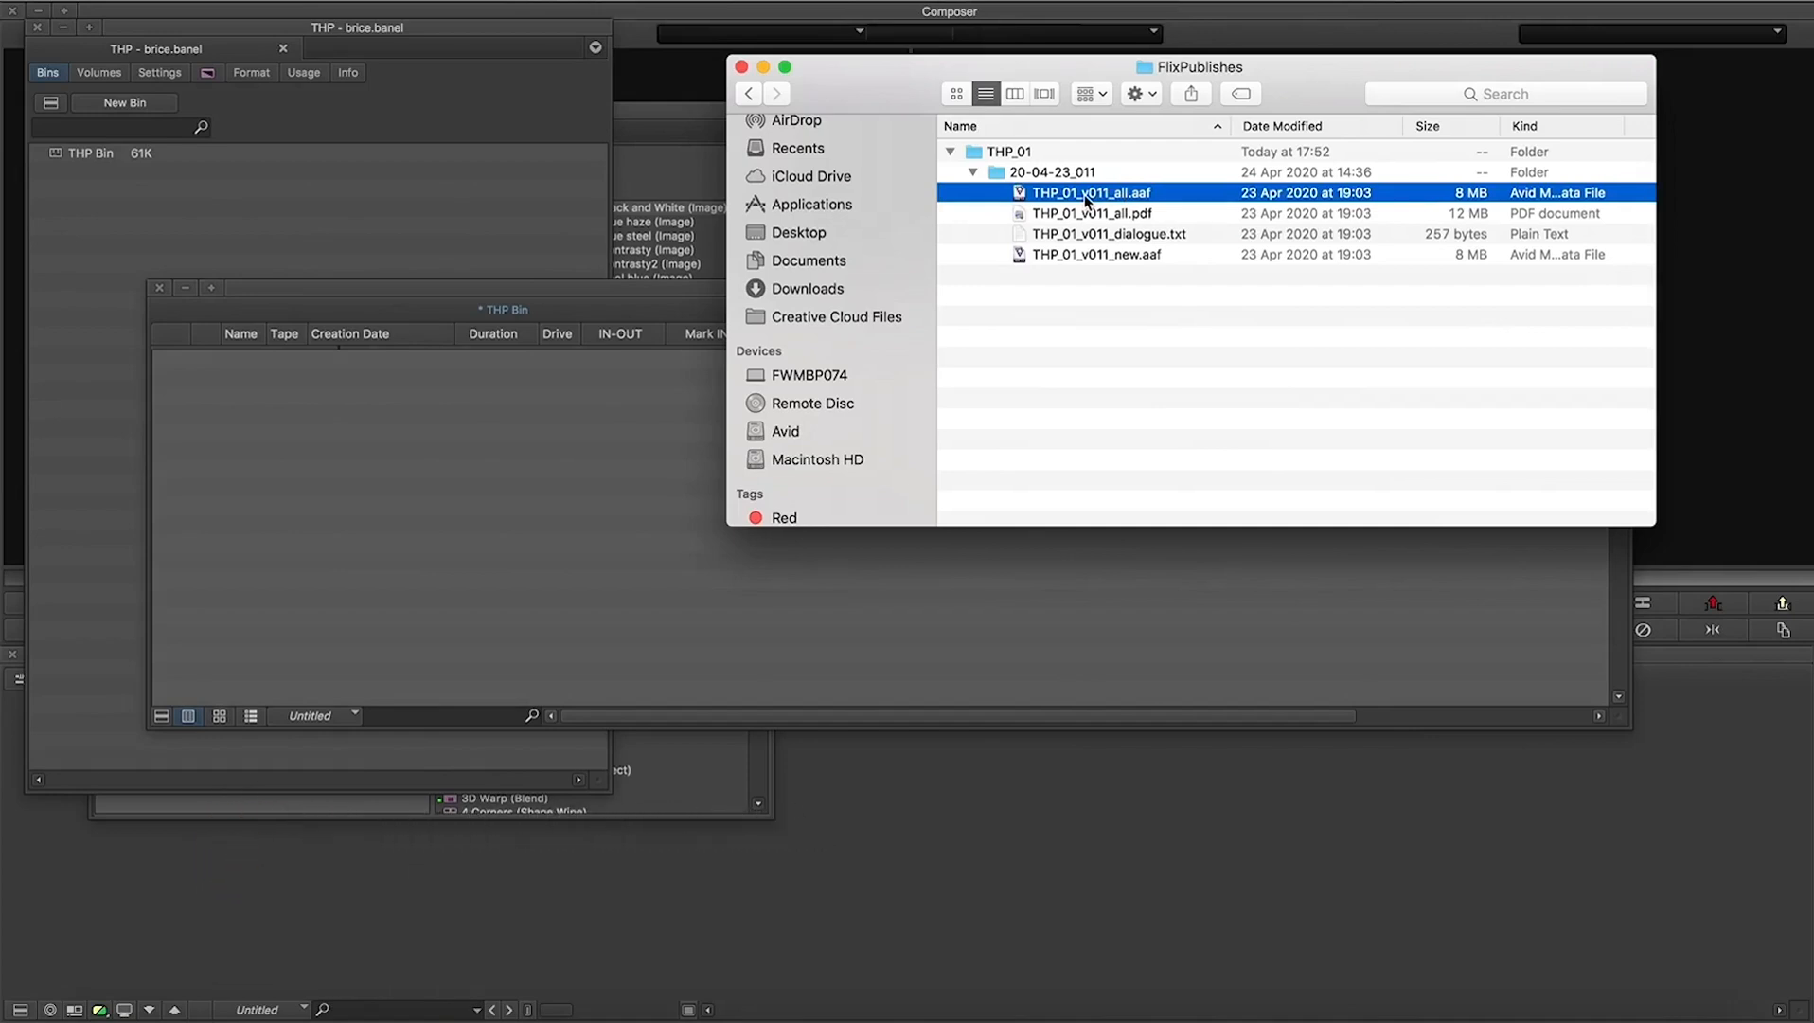
- Import THP_01_v011_all.aaf from the 20-04-23_011 folder into THP Bin and load the THP_01_v011 sequence into the timeline
drag(1084, 194, 538, 551)
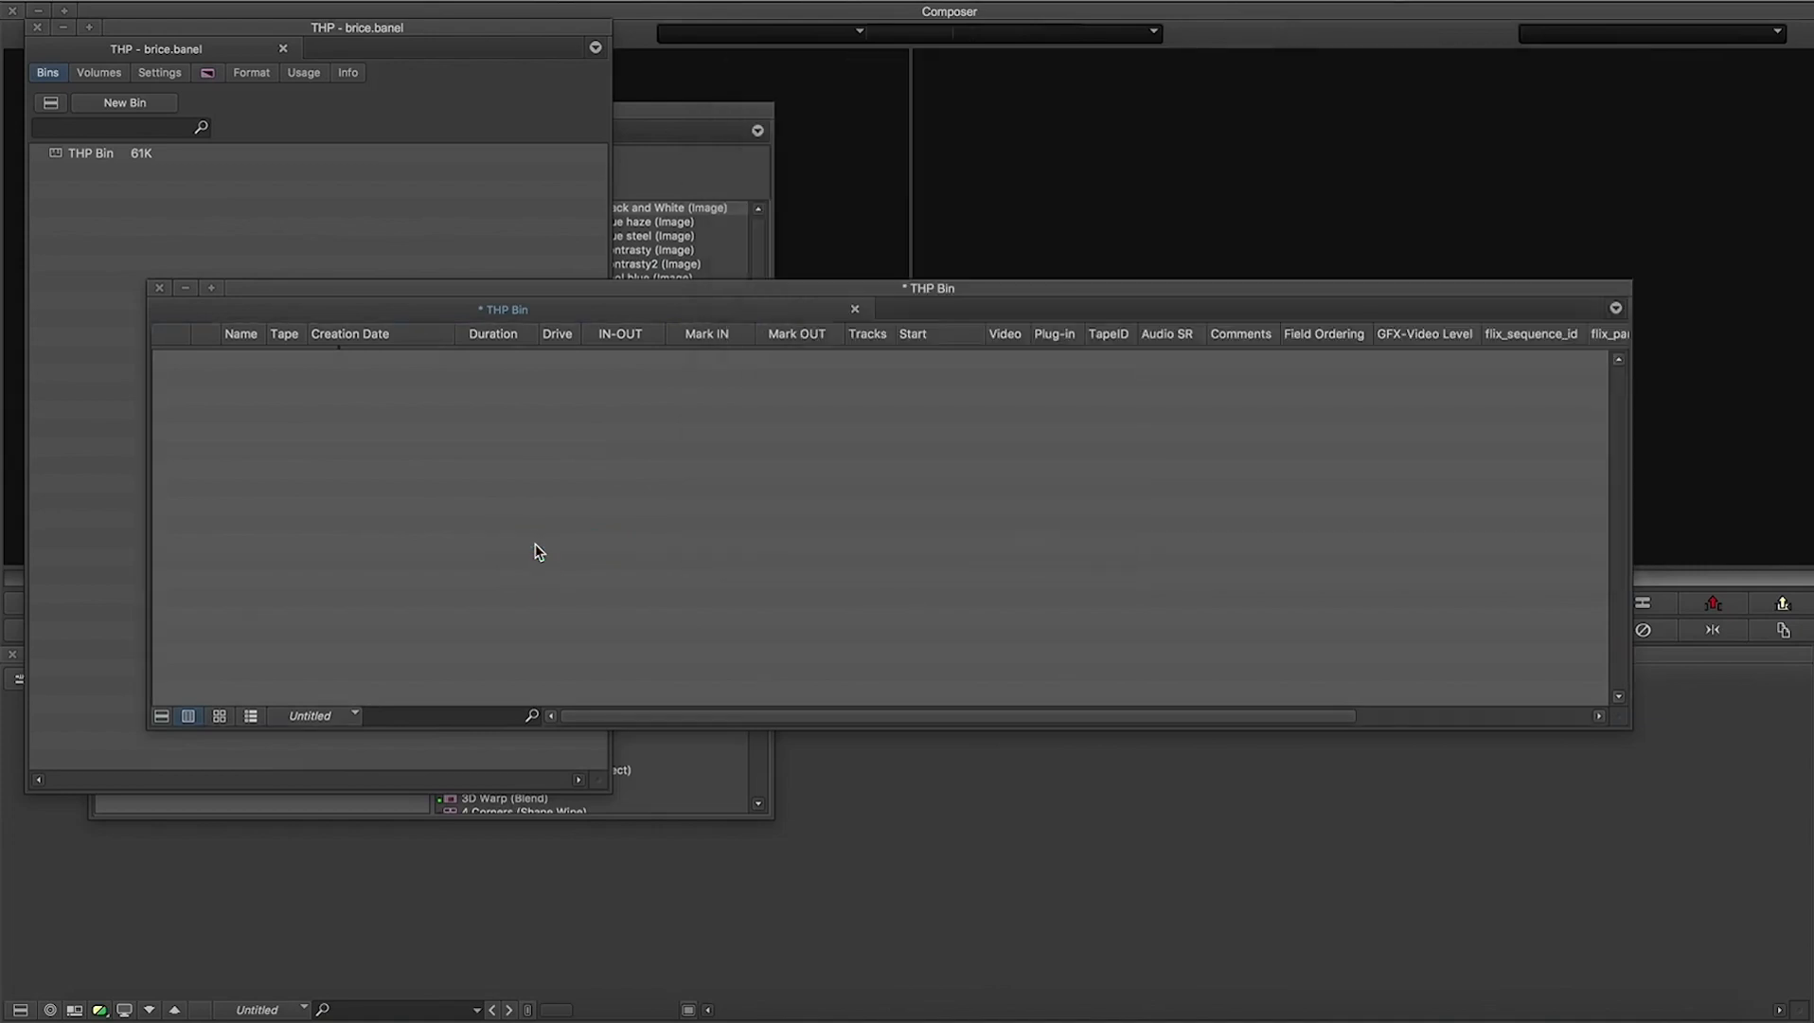
scroll(210, 512, down, 5)
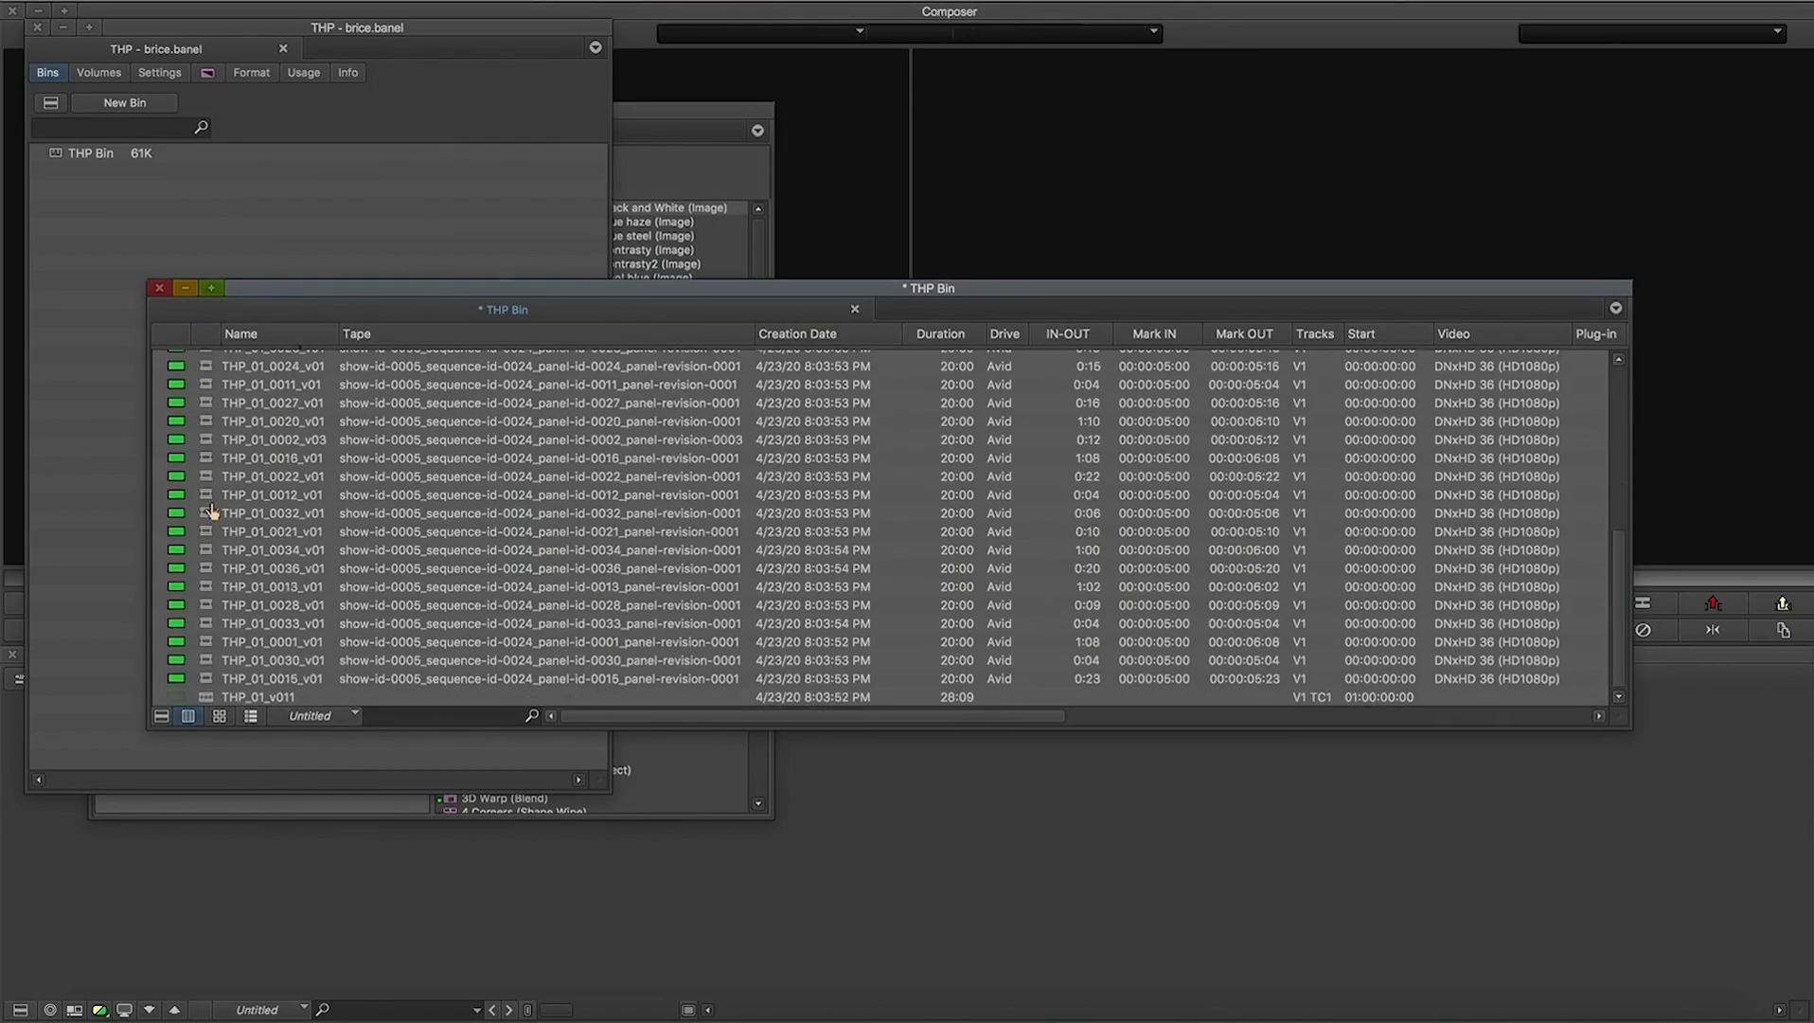
double_click(208, 699)
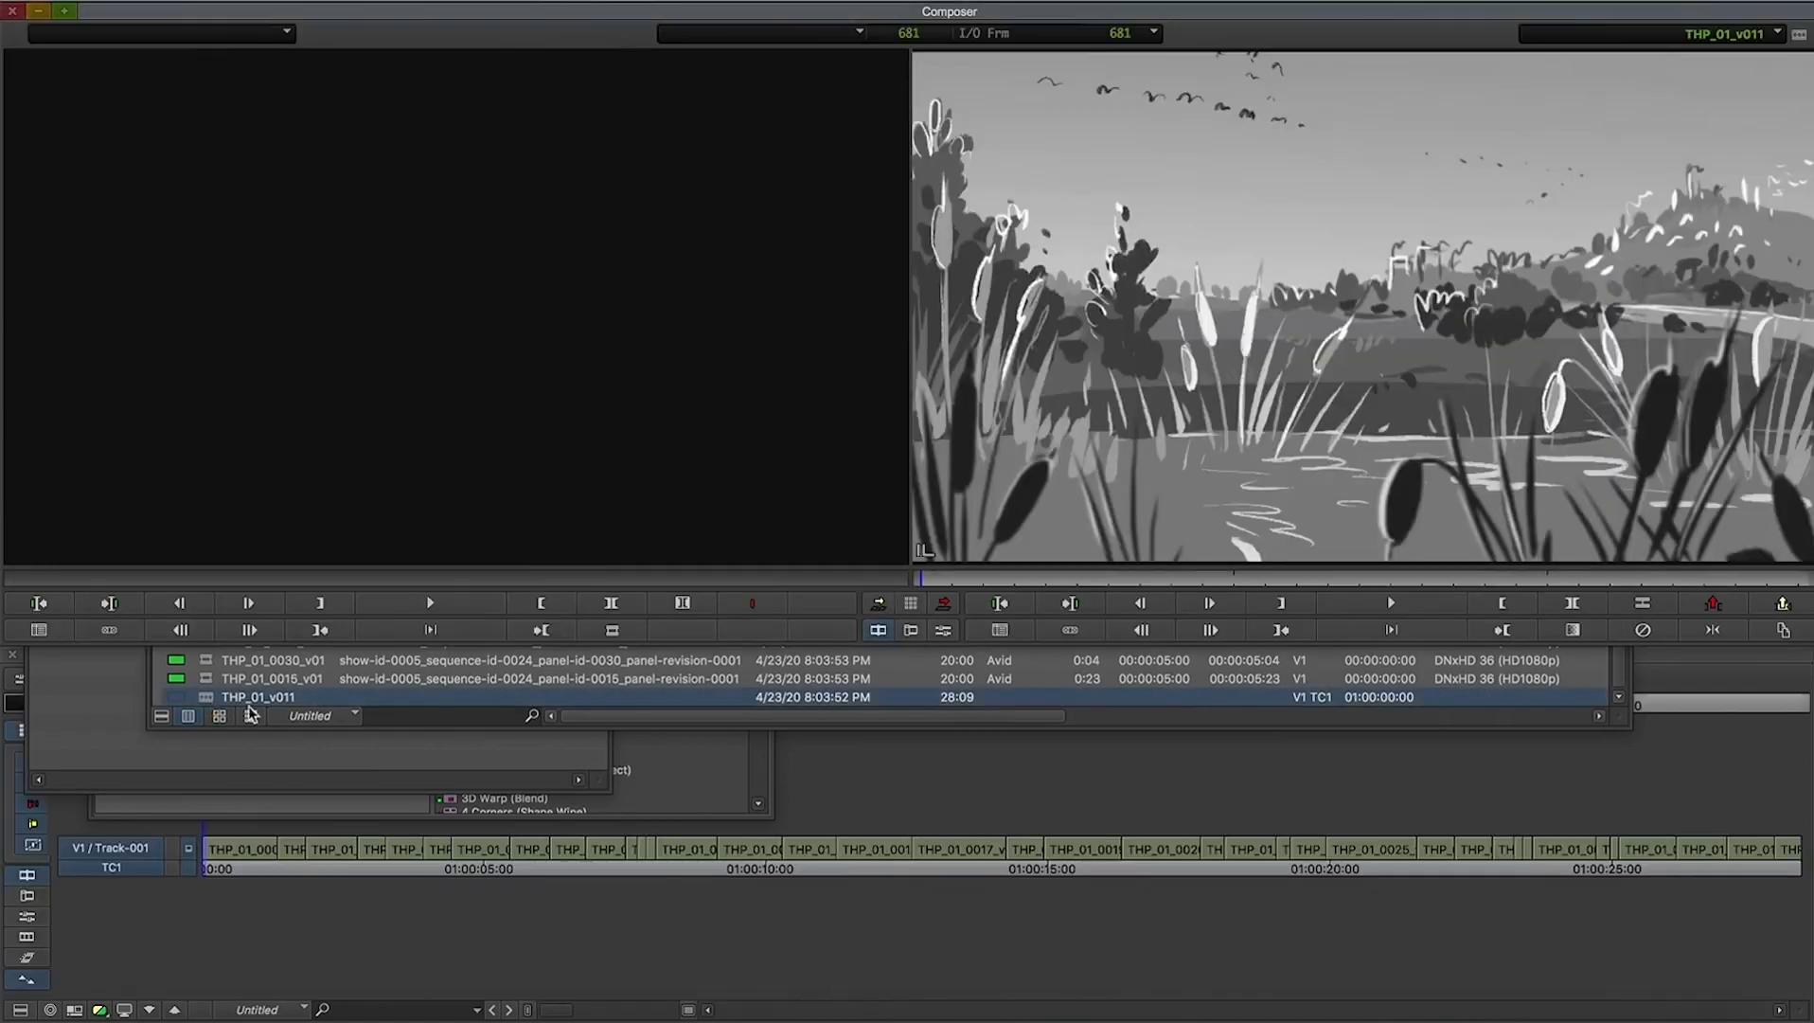
click(870, 797)
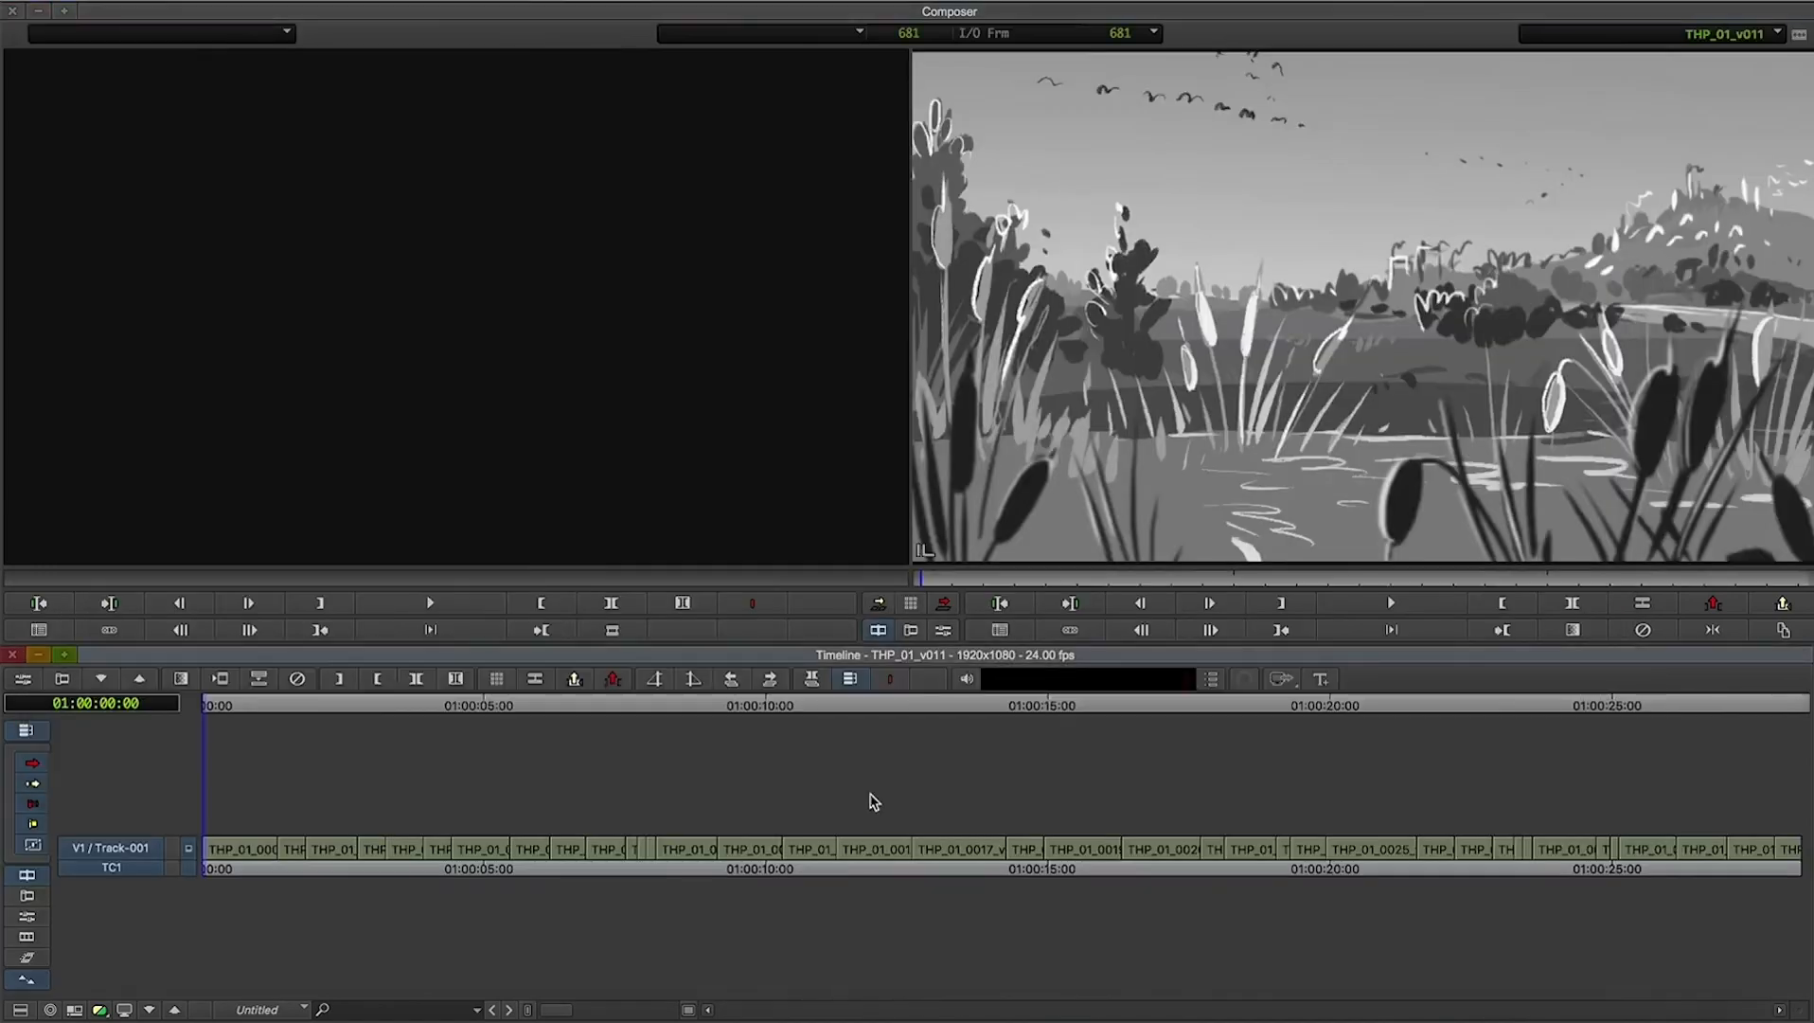
- Add a new video track V2 to the THP_01_v011 sequence
right_click(317, 800)
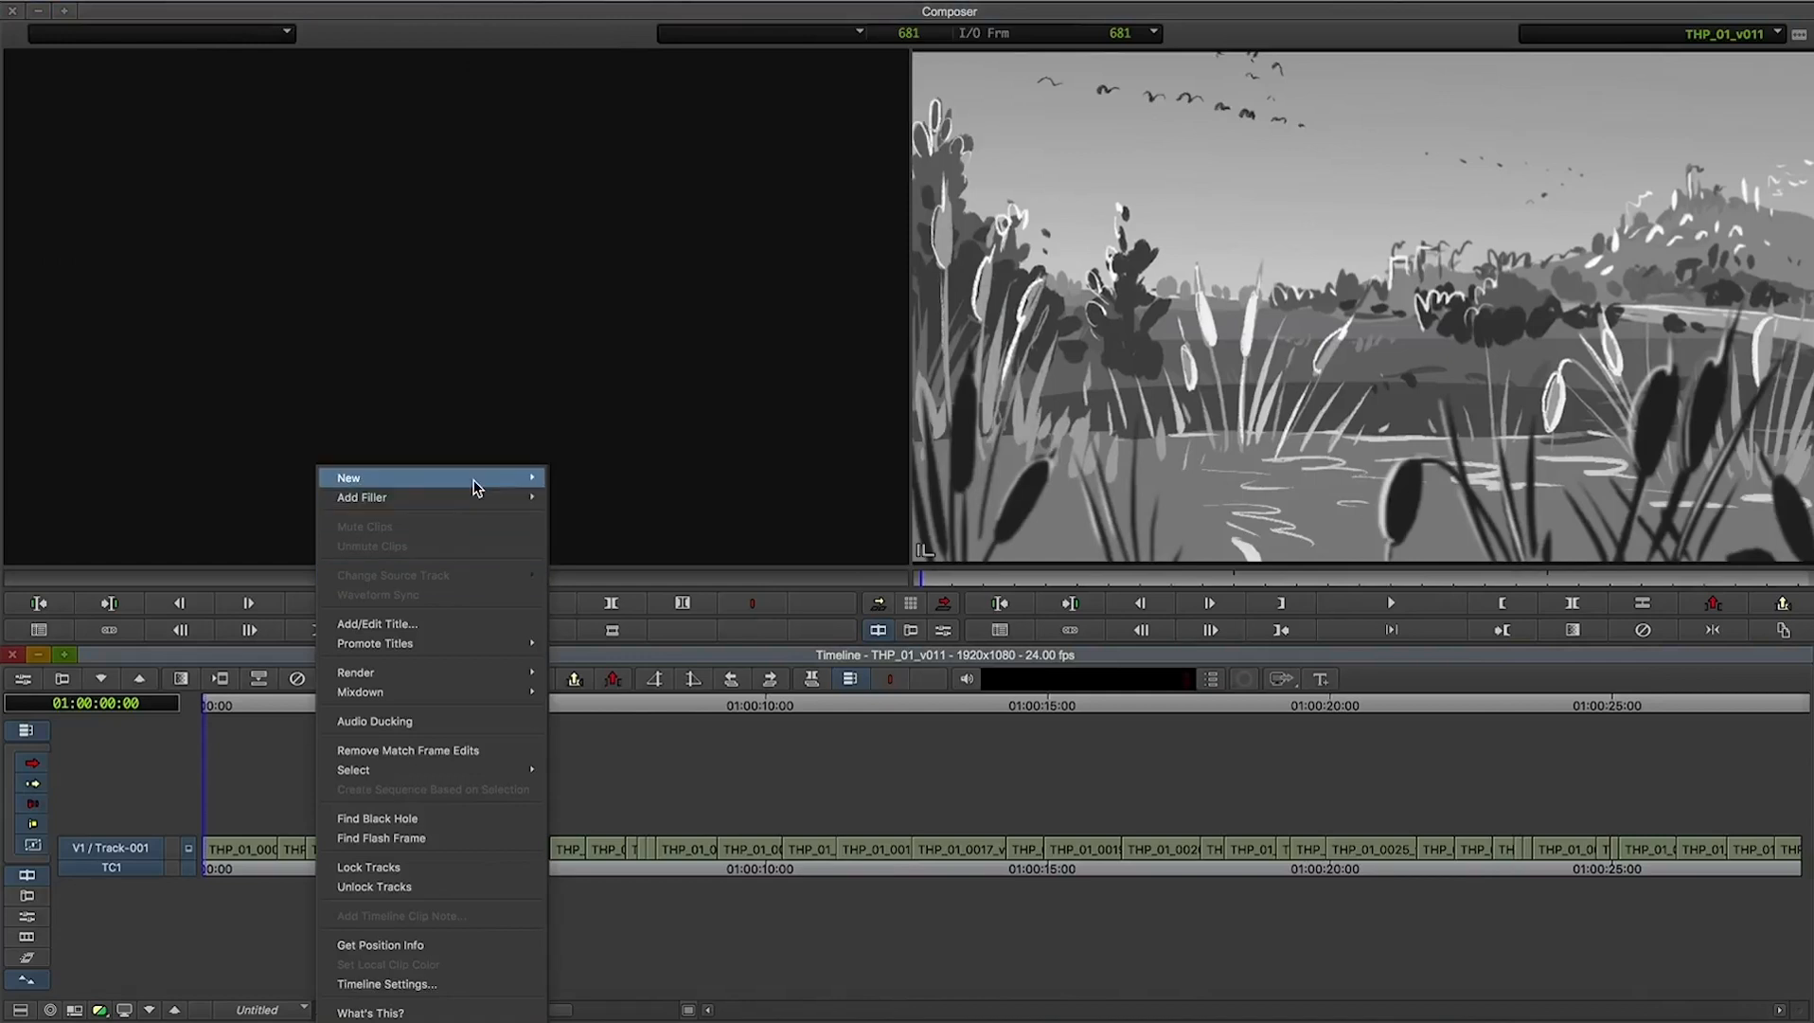
mouse_move(478, 490)
click(623, 501)
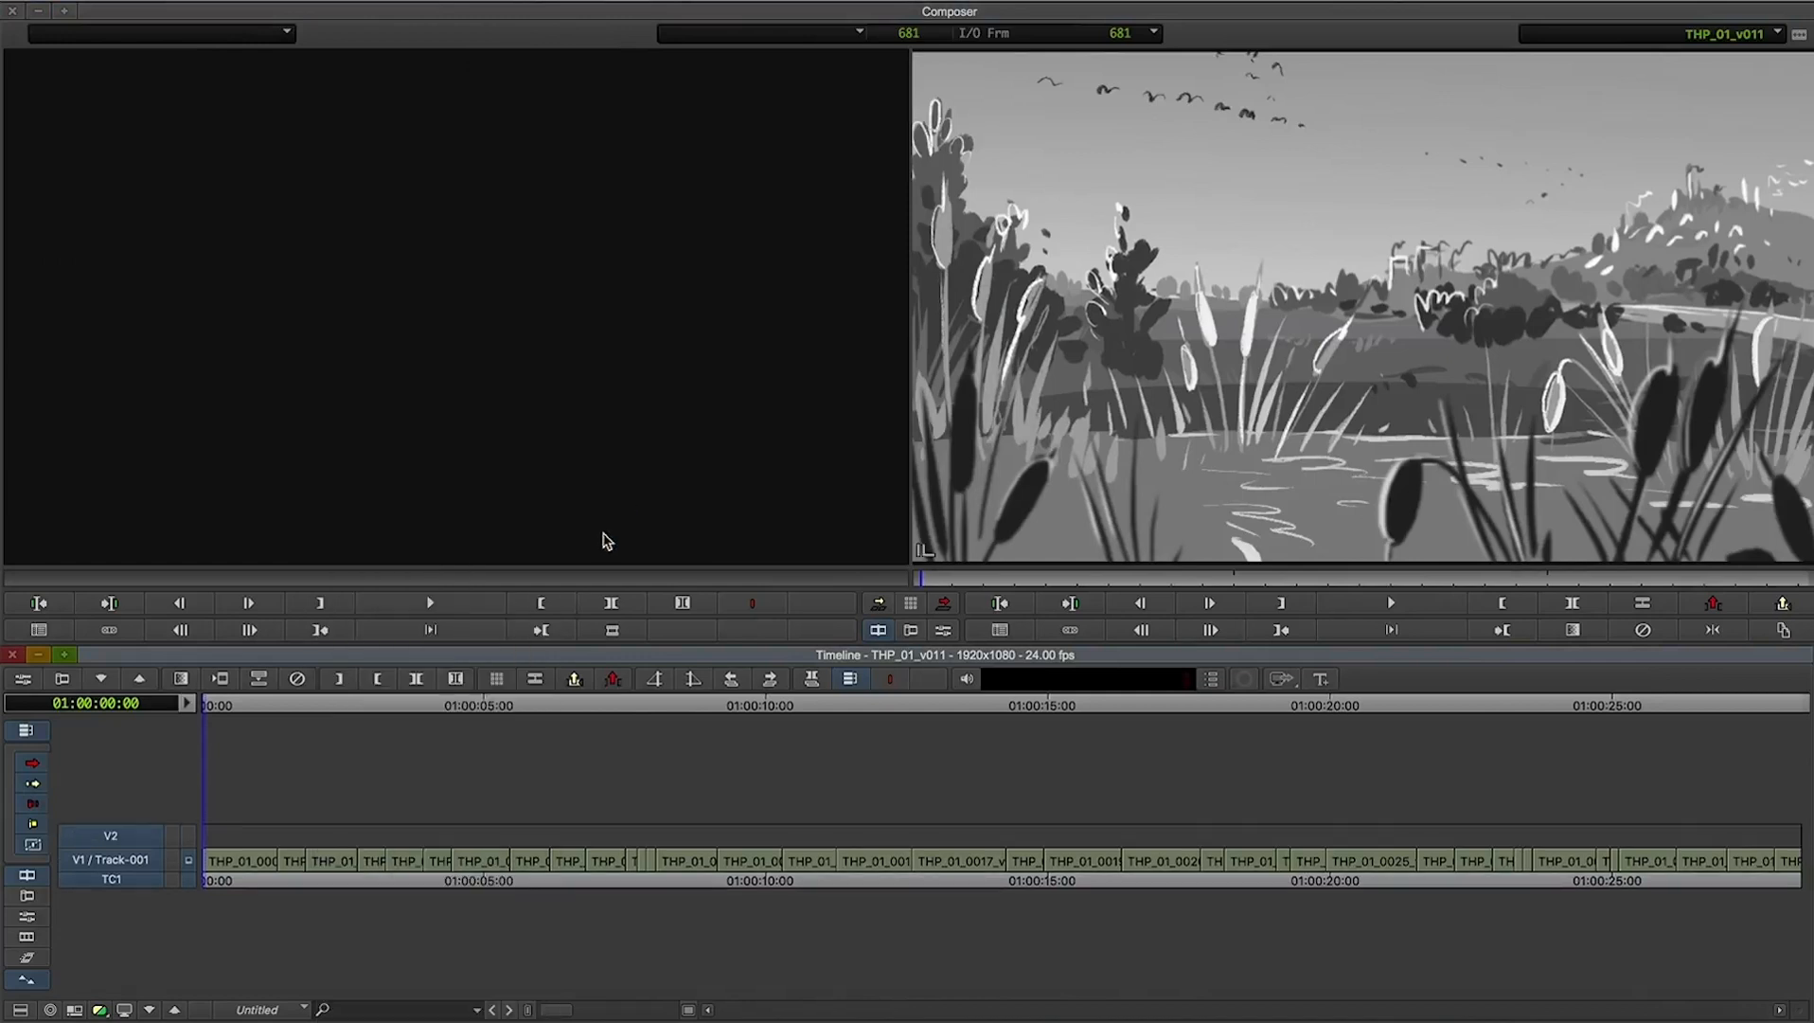
- Search the effects for "subcap" and apply the SubCap generator to the filler on track V2
click(625, 2)
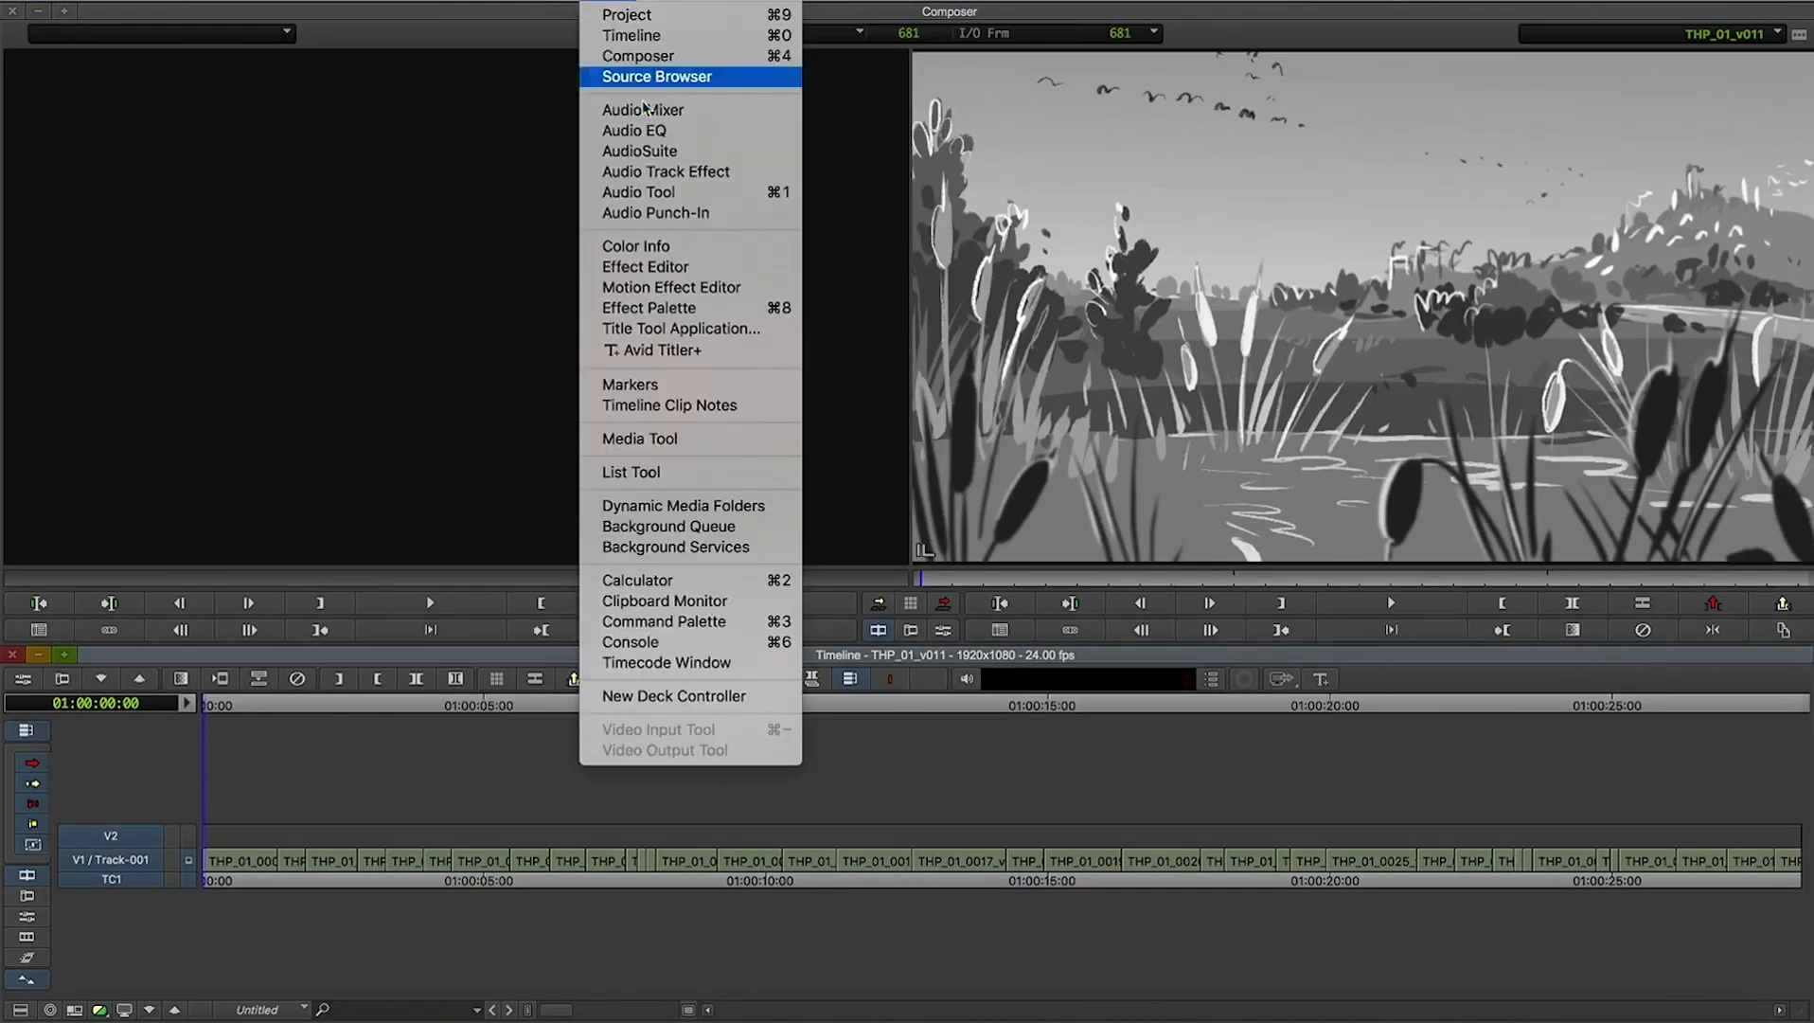
click(666, 308)
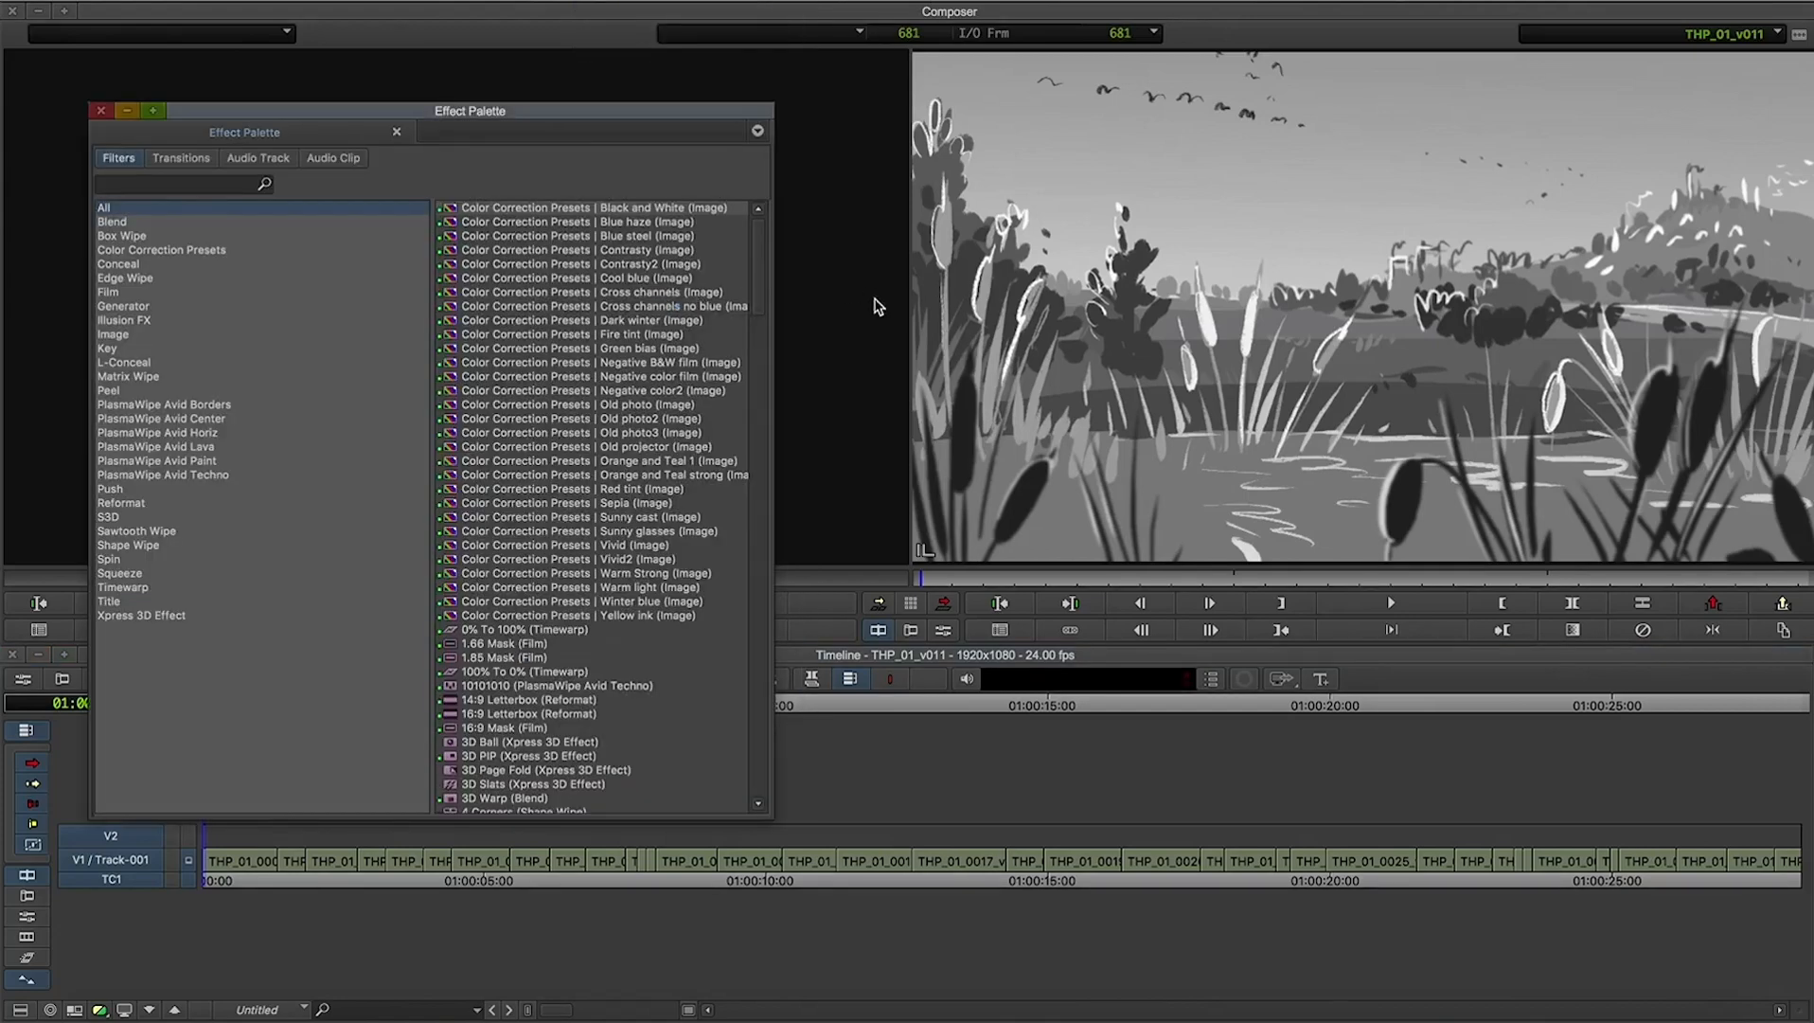
click(192, 184)
text(subcap)
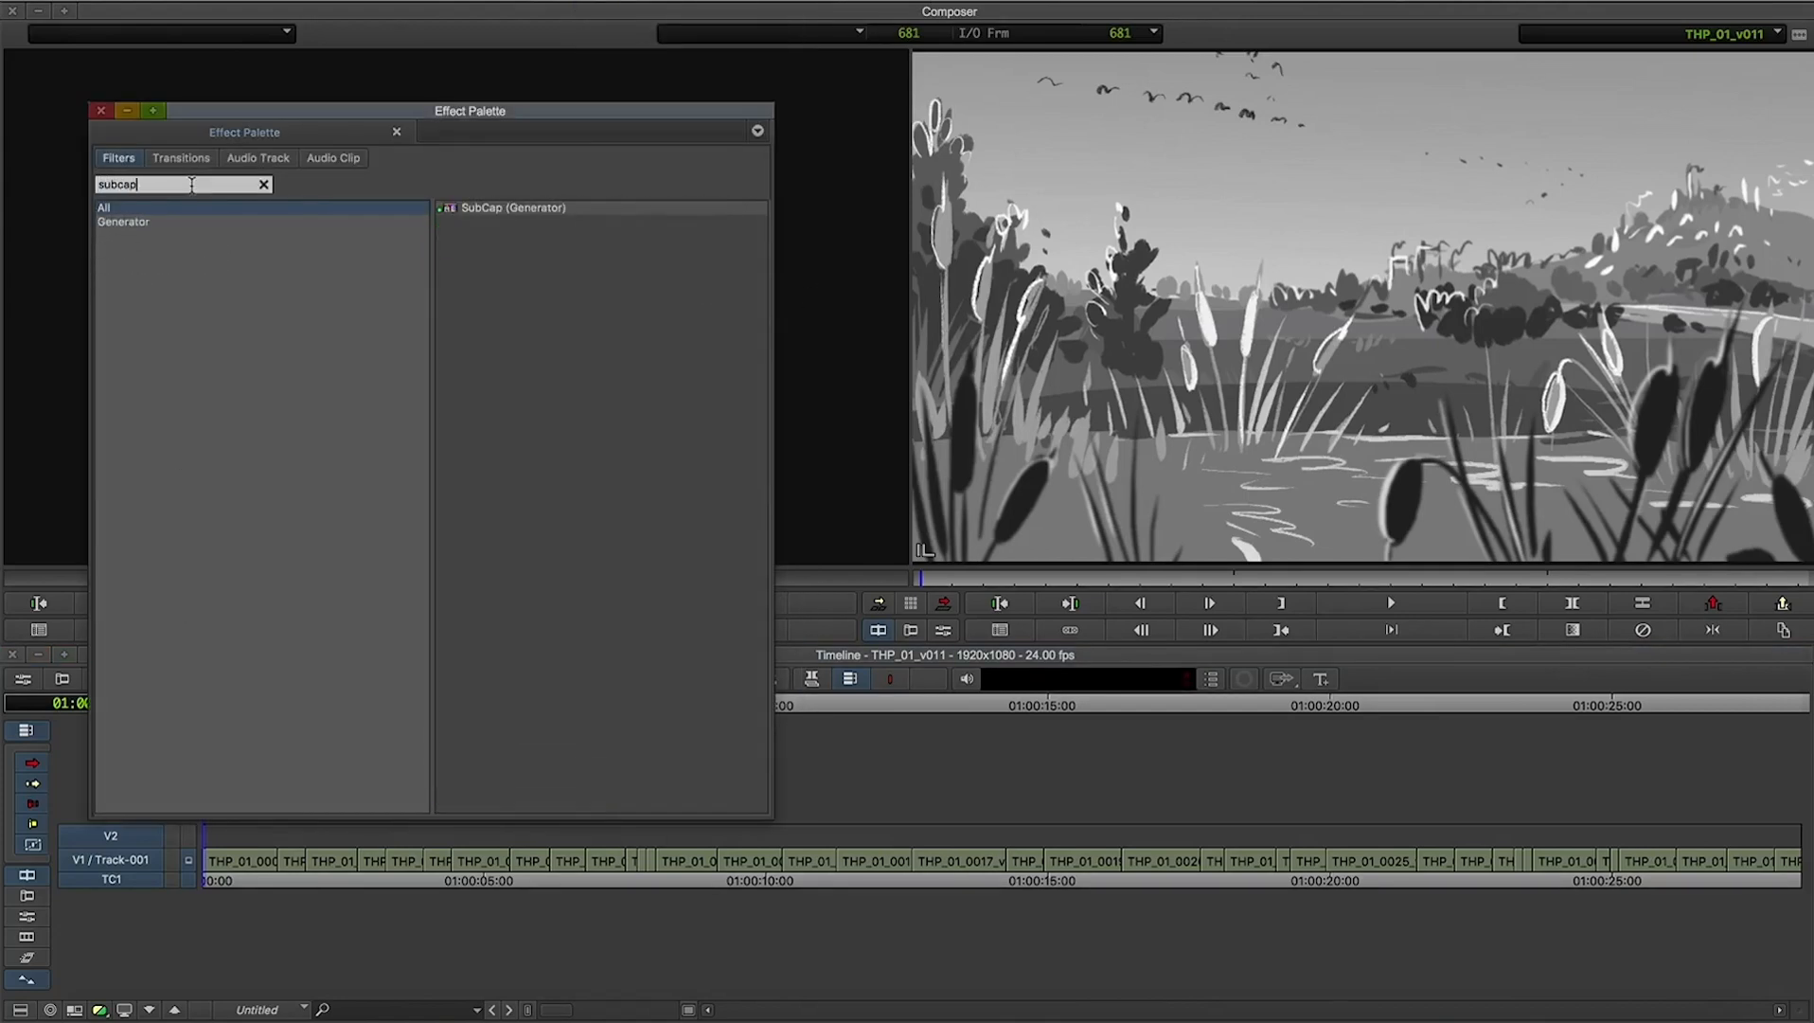
drag(489, 207, 807, 830)
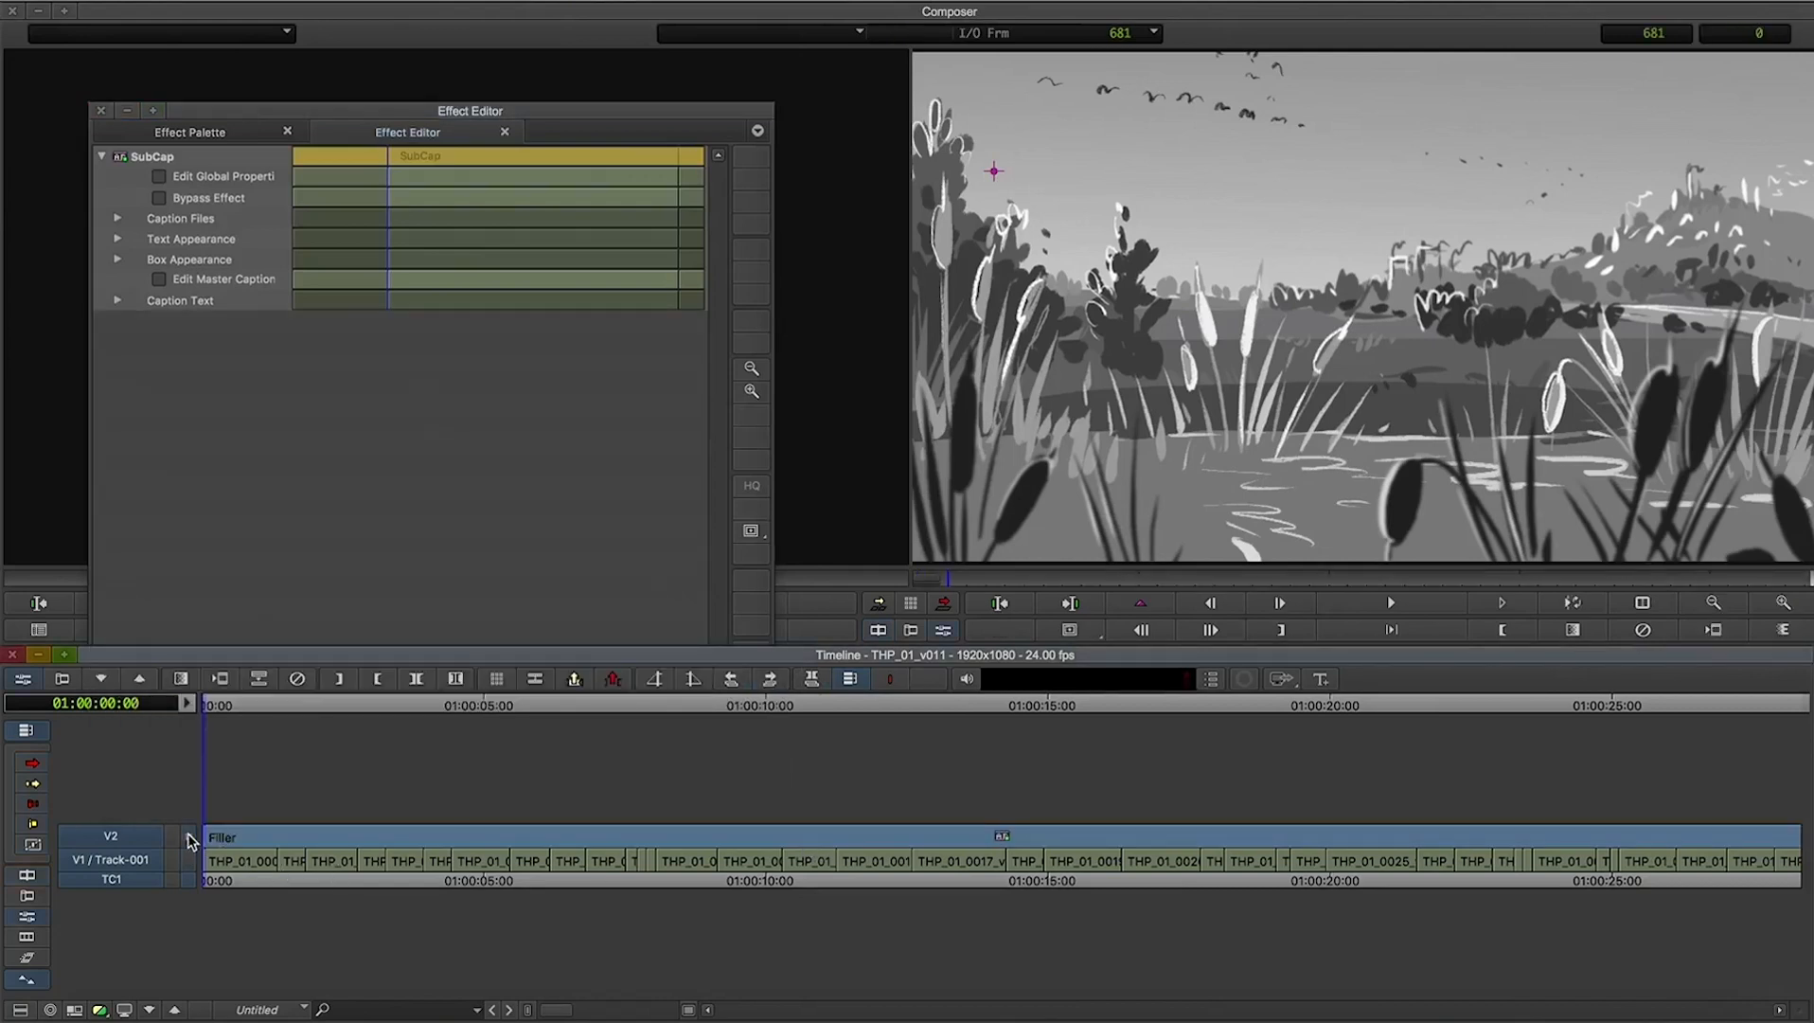
- Import THP_01_v011_dialogue.txt as caption data into the SubCap effect and scrub through the sequence to check the captions
click(118, 219)
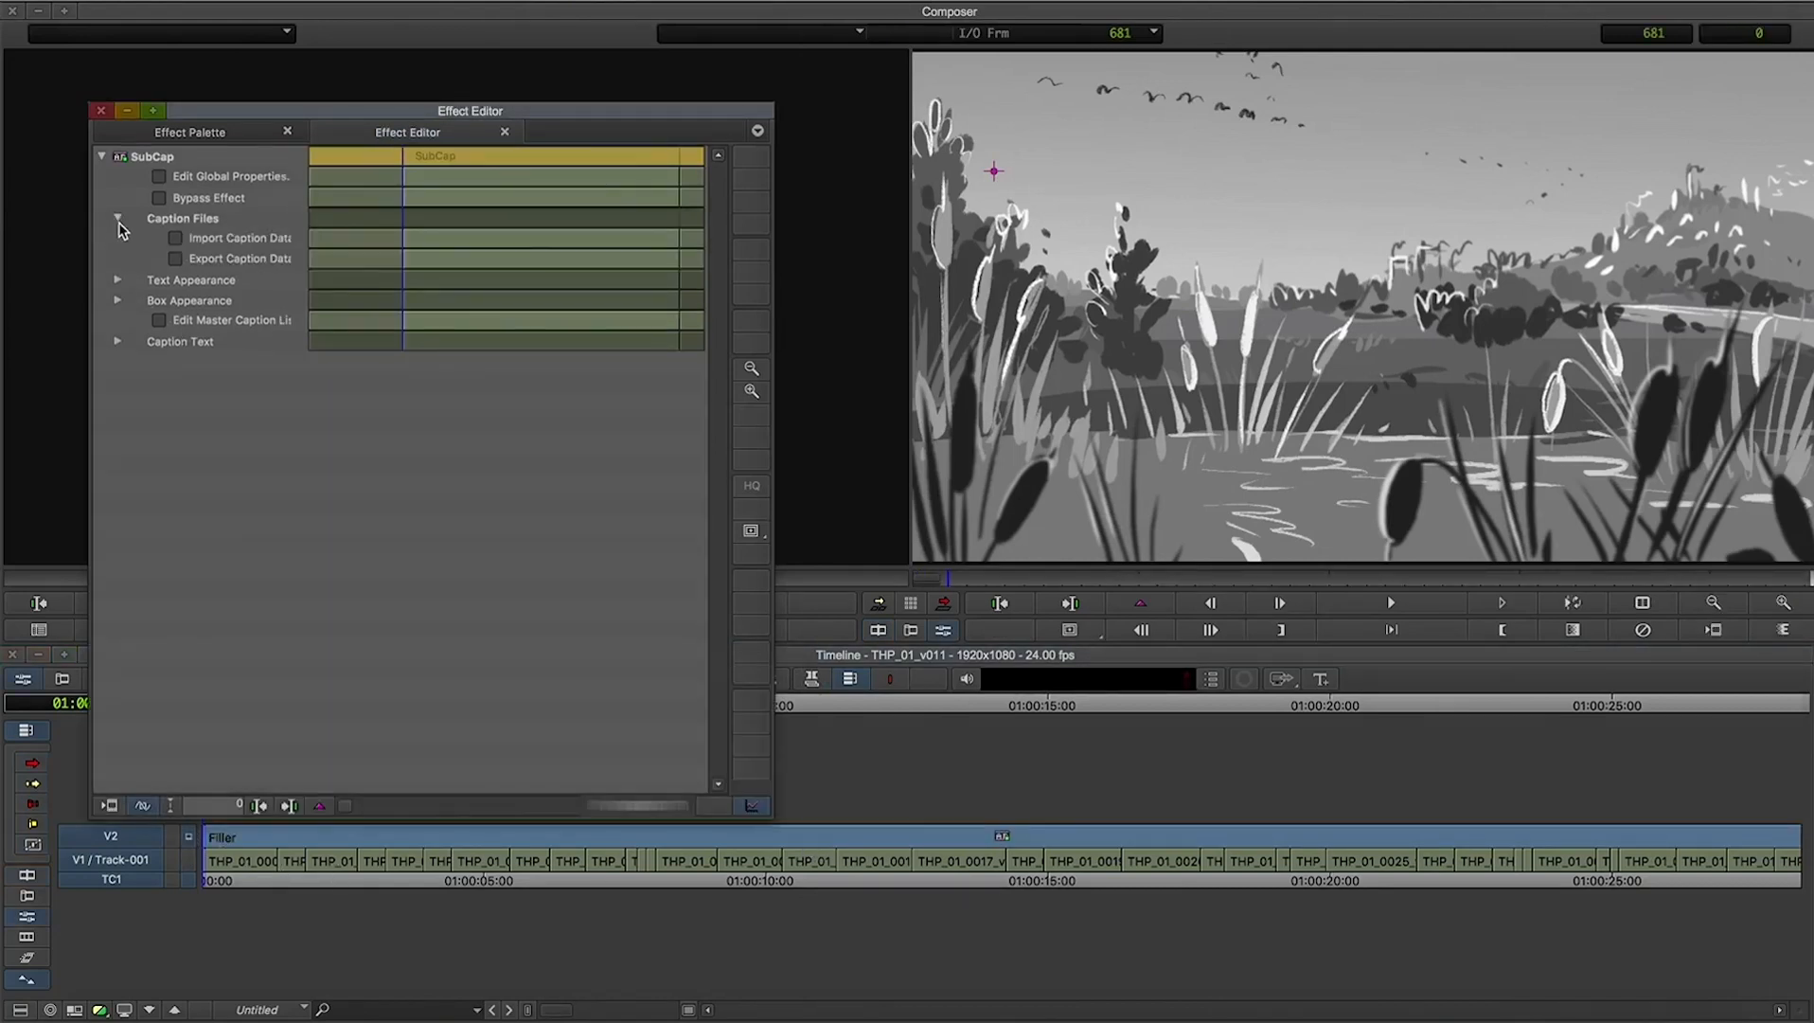
click(175, 238)
click(852, 362)
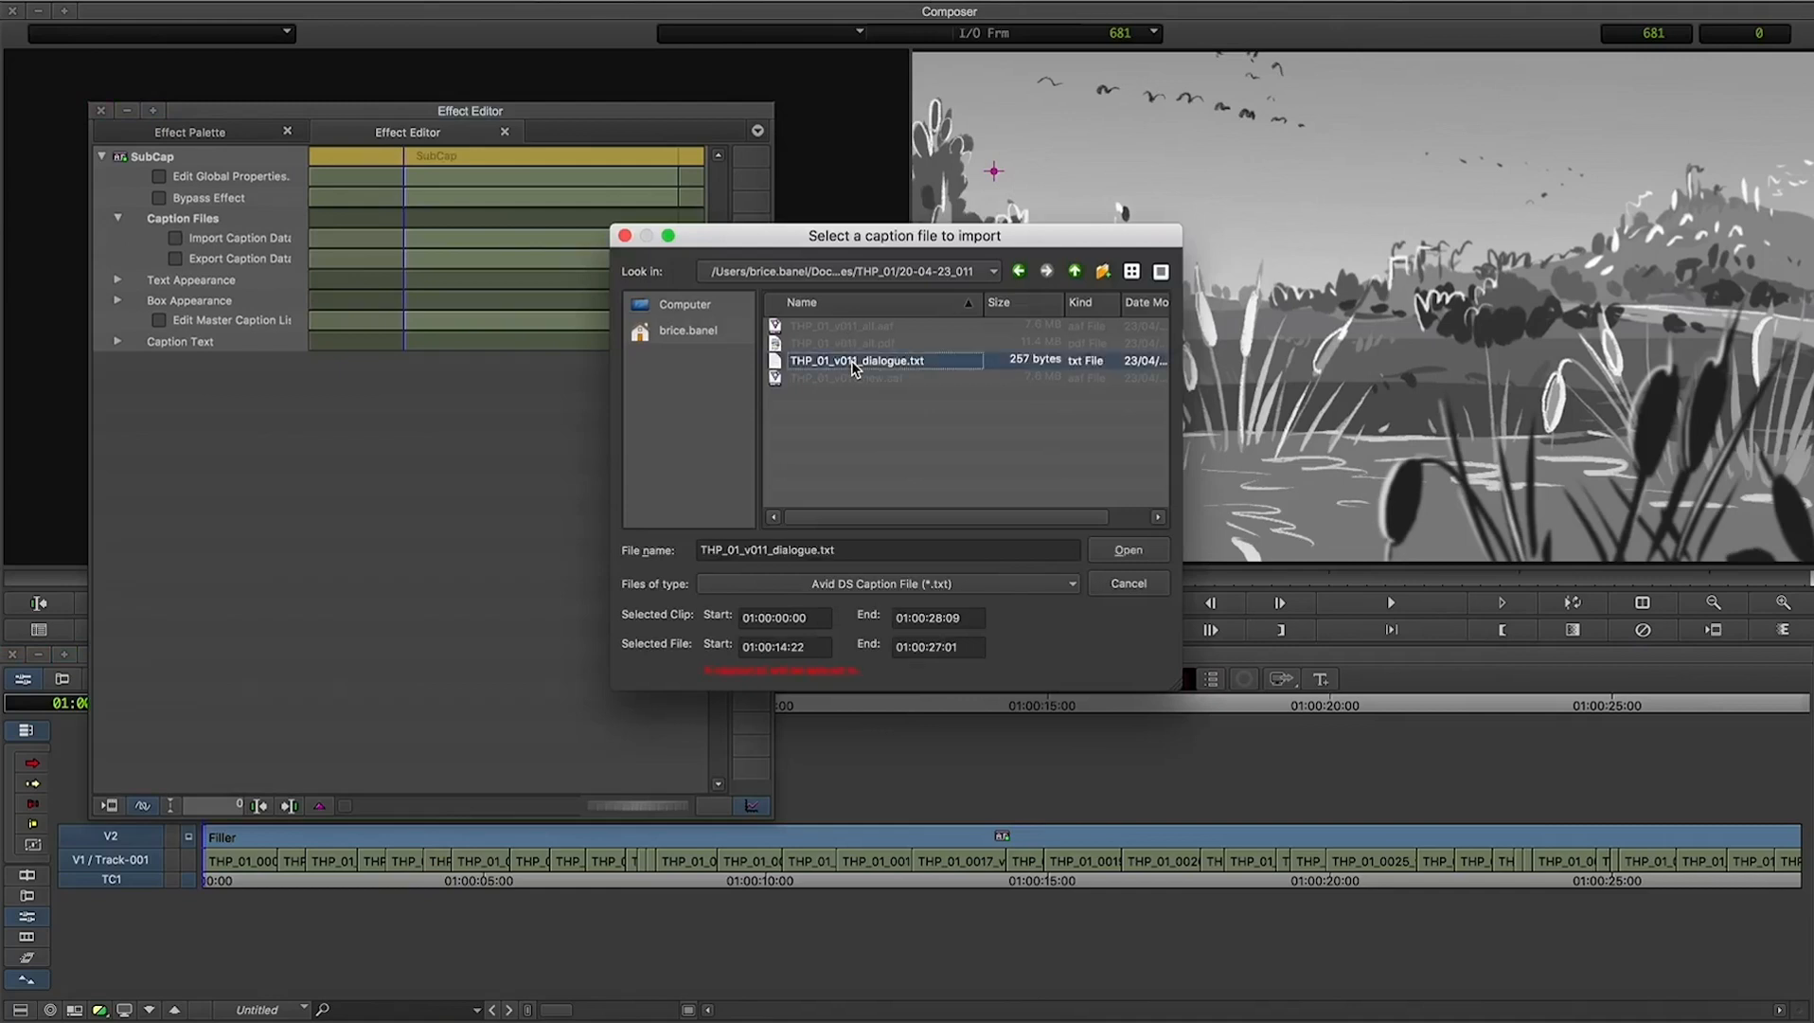
click(1134, 548)
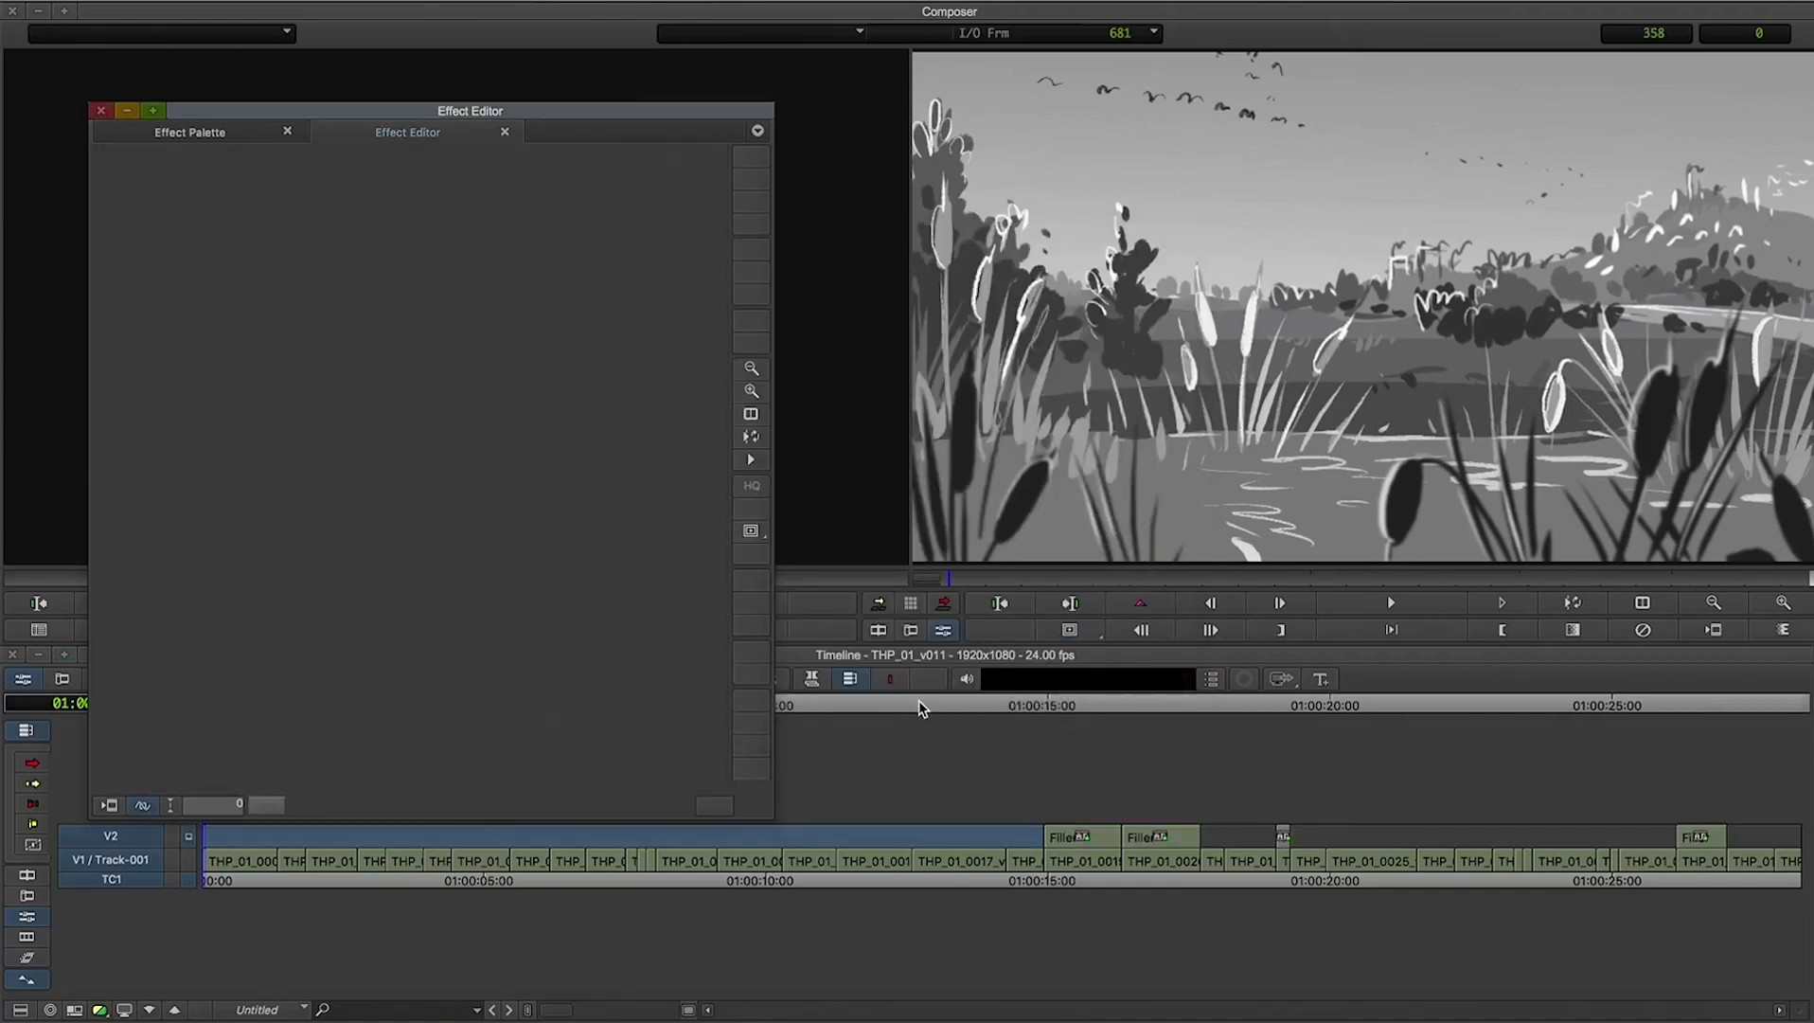
drag(918, 702, 1714, 717)
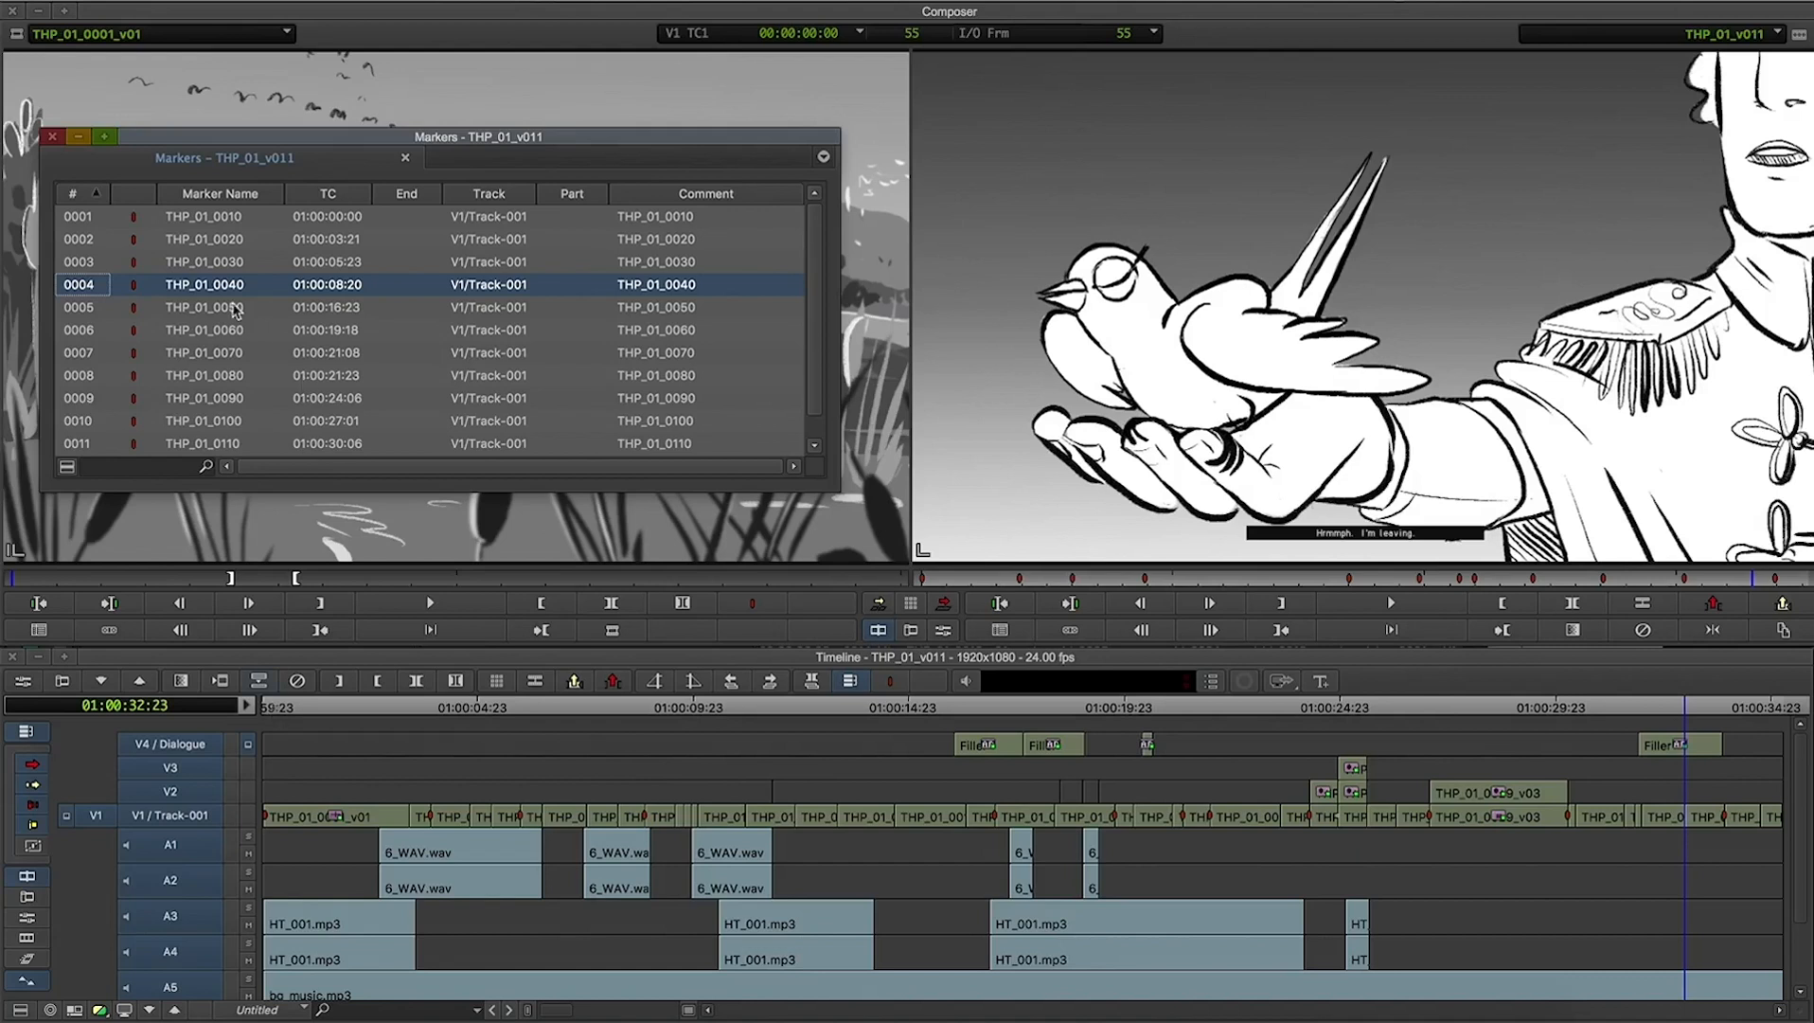
- Review the first three shot markers of the sequence, THP_01_0010 to THP_01_0030, and leave the marker list
click(95, 224)
click(98, 244)
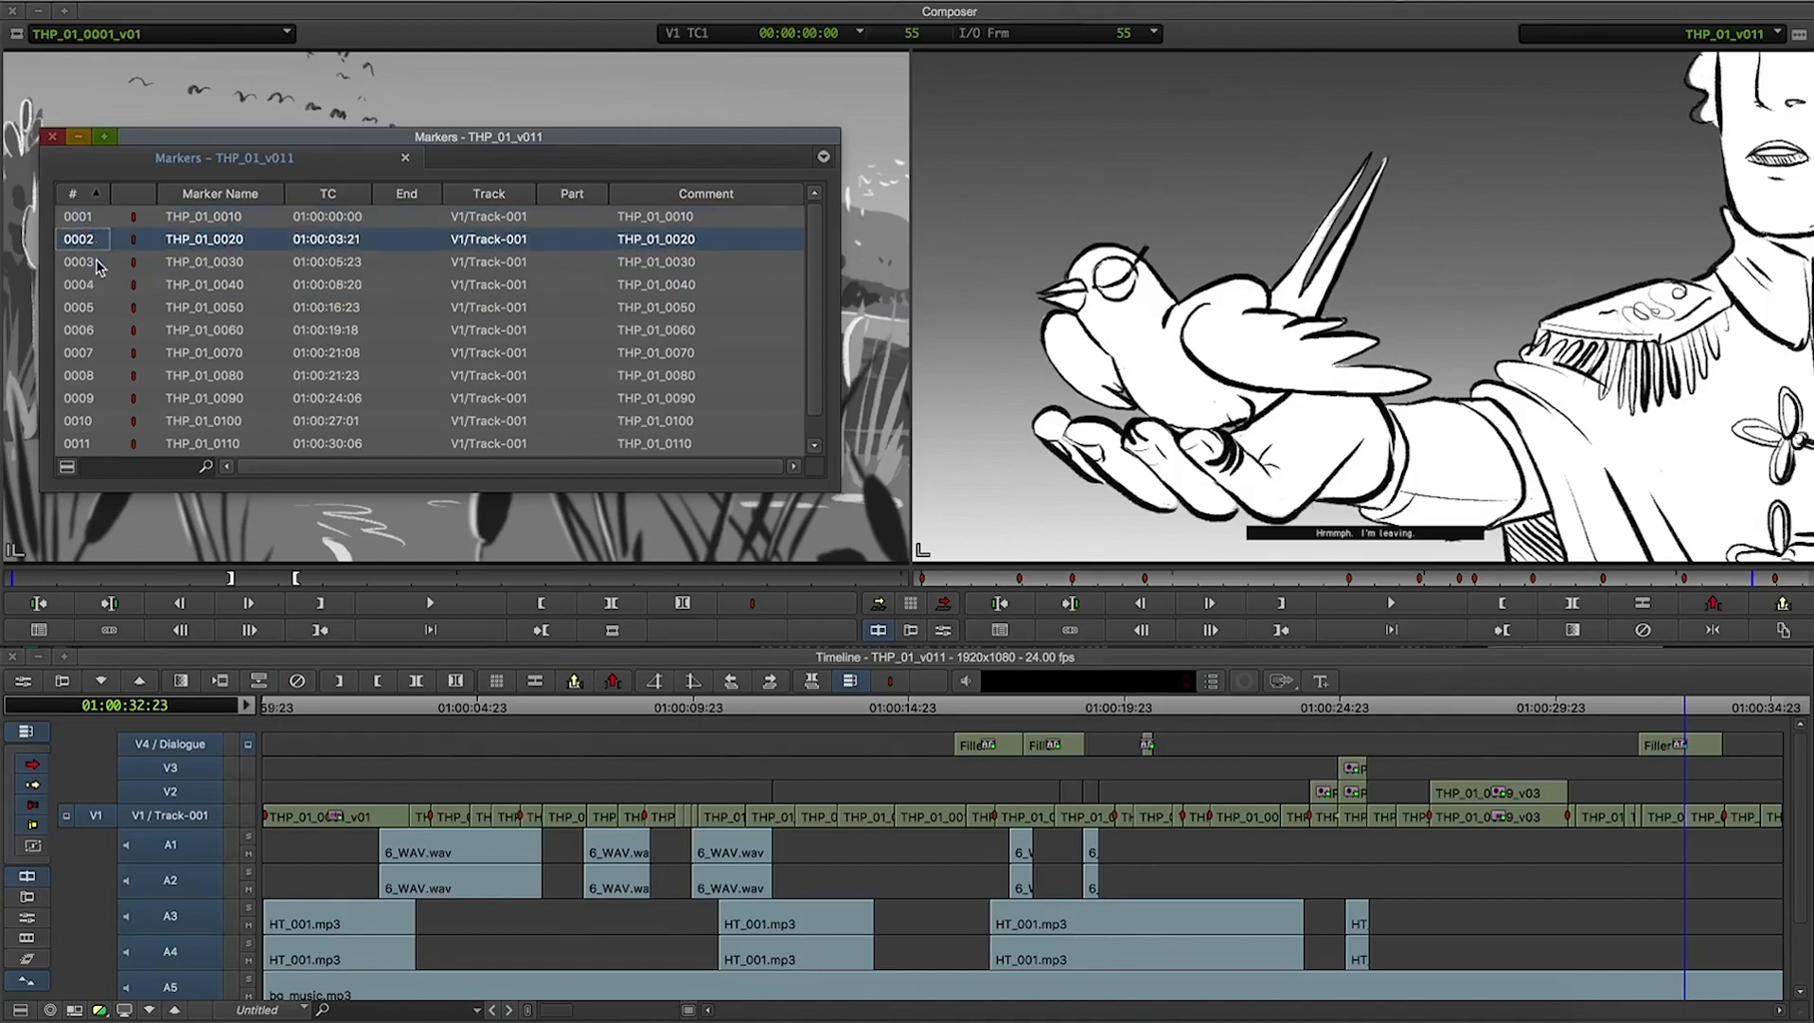
click(98, 264)
click(952, 500)
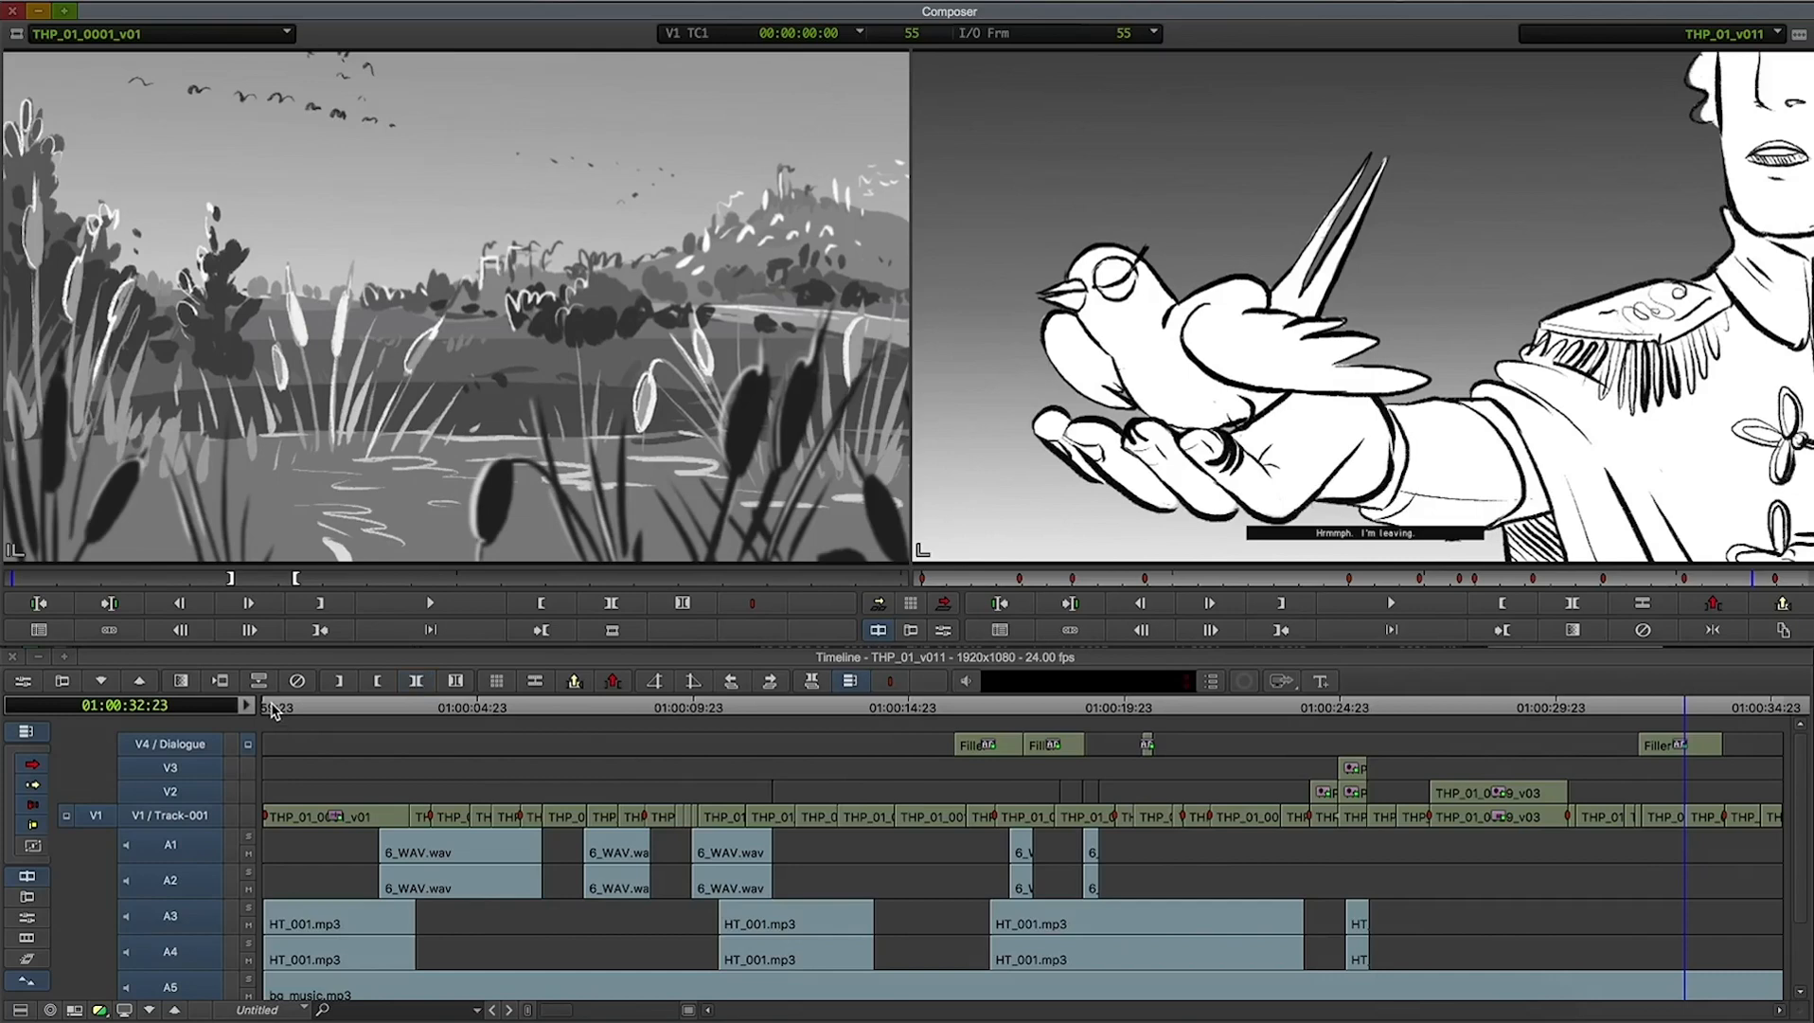
- Scrub to the layered shot near 01:00:24:19, expand its V2 effect nest, and compare the picture with V1, V2 and V3 monitored
drag(272, 710, 402, 712)
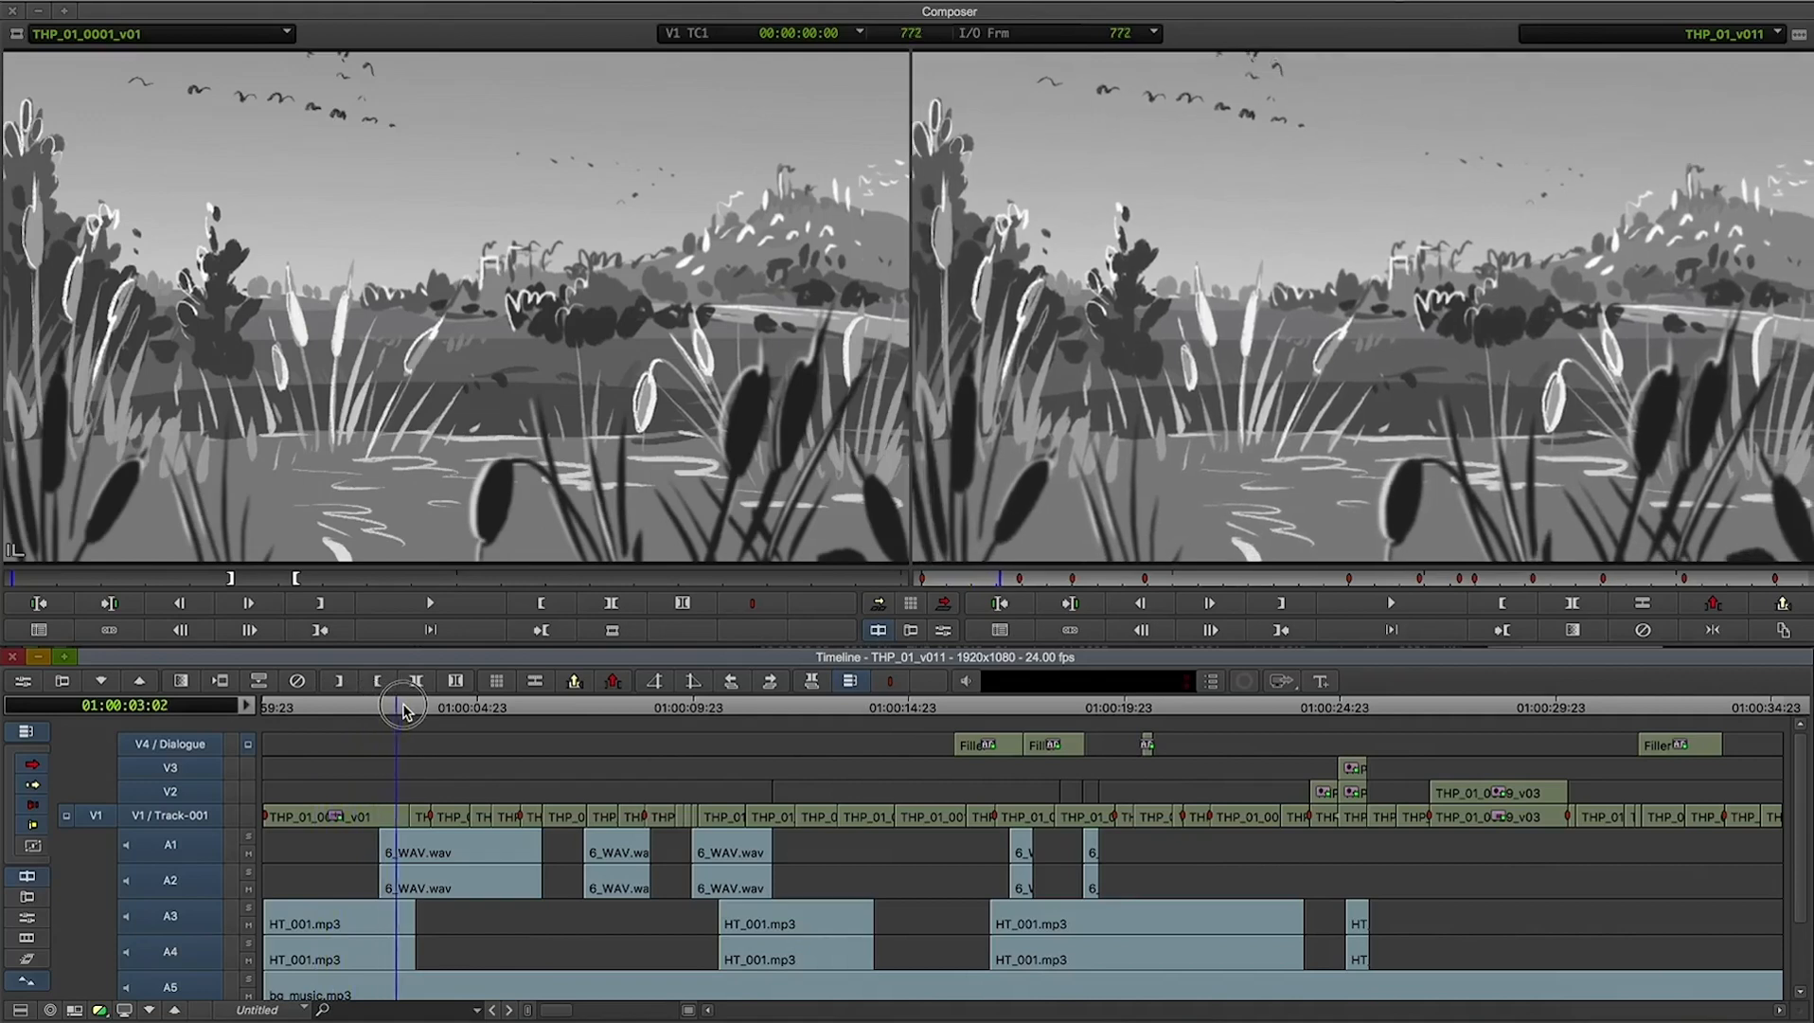
drag(885, 712, 1337, 741)
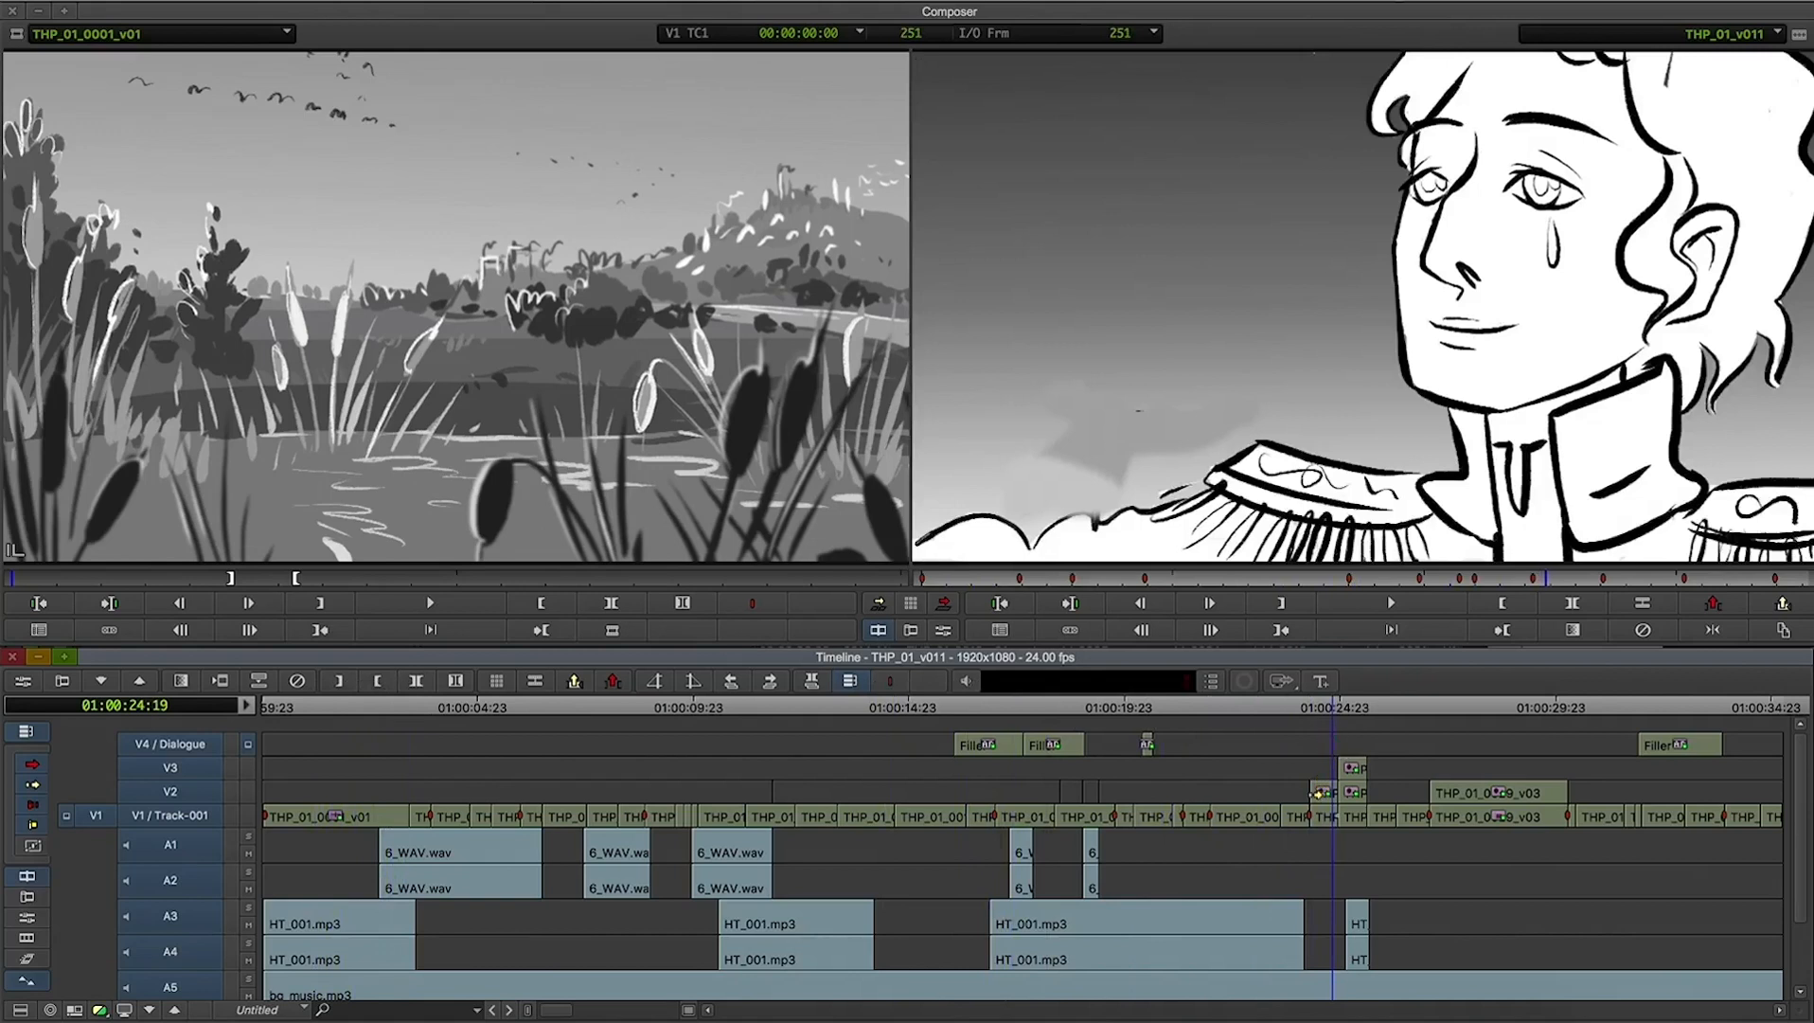
double_click(1317, 794)
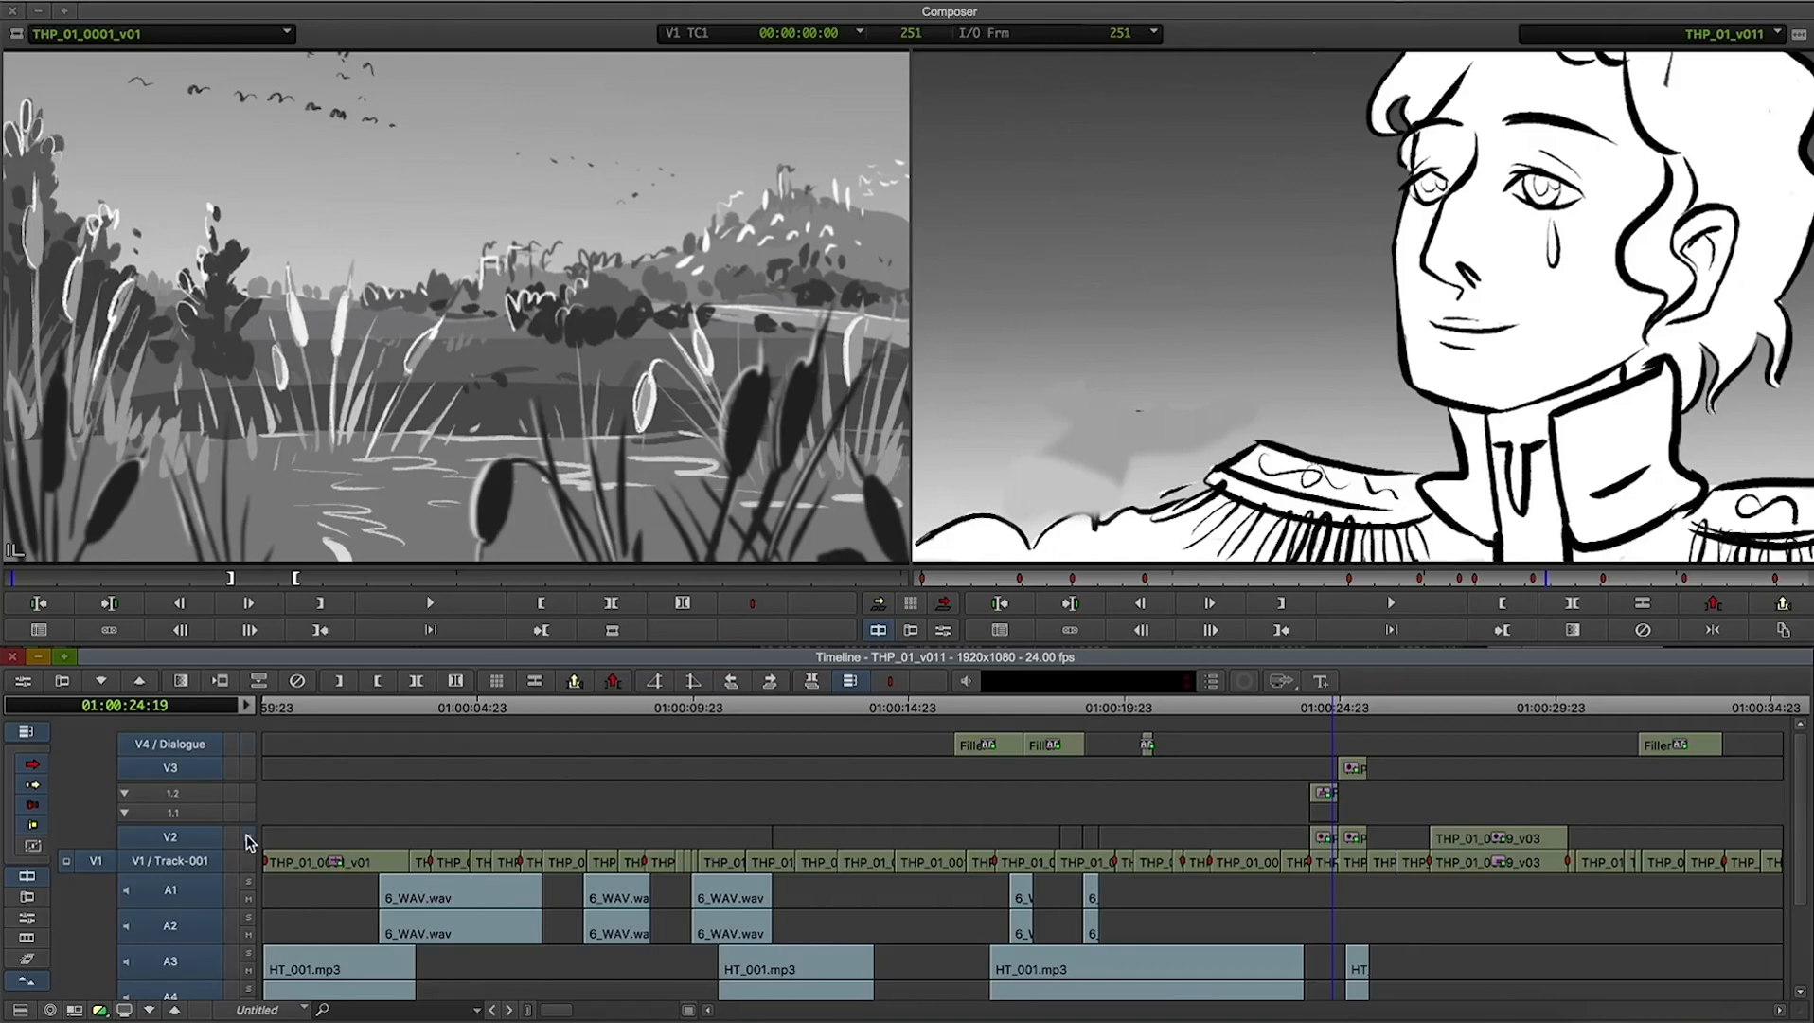
click(249, 859)
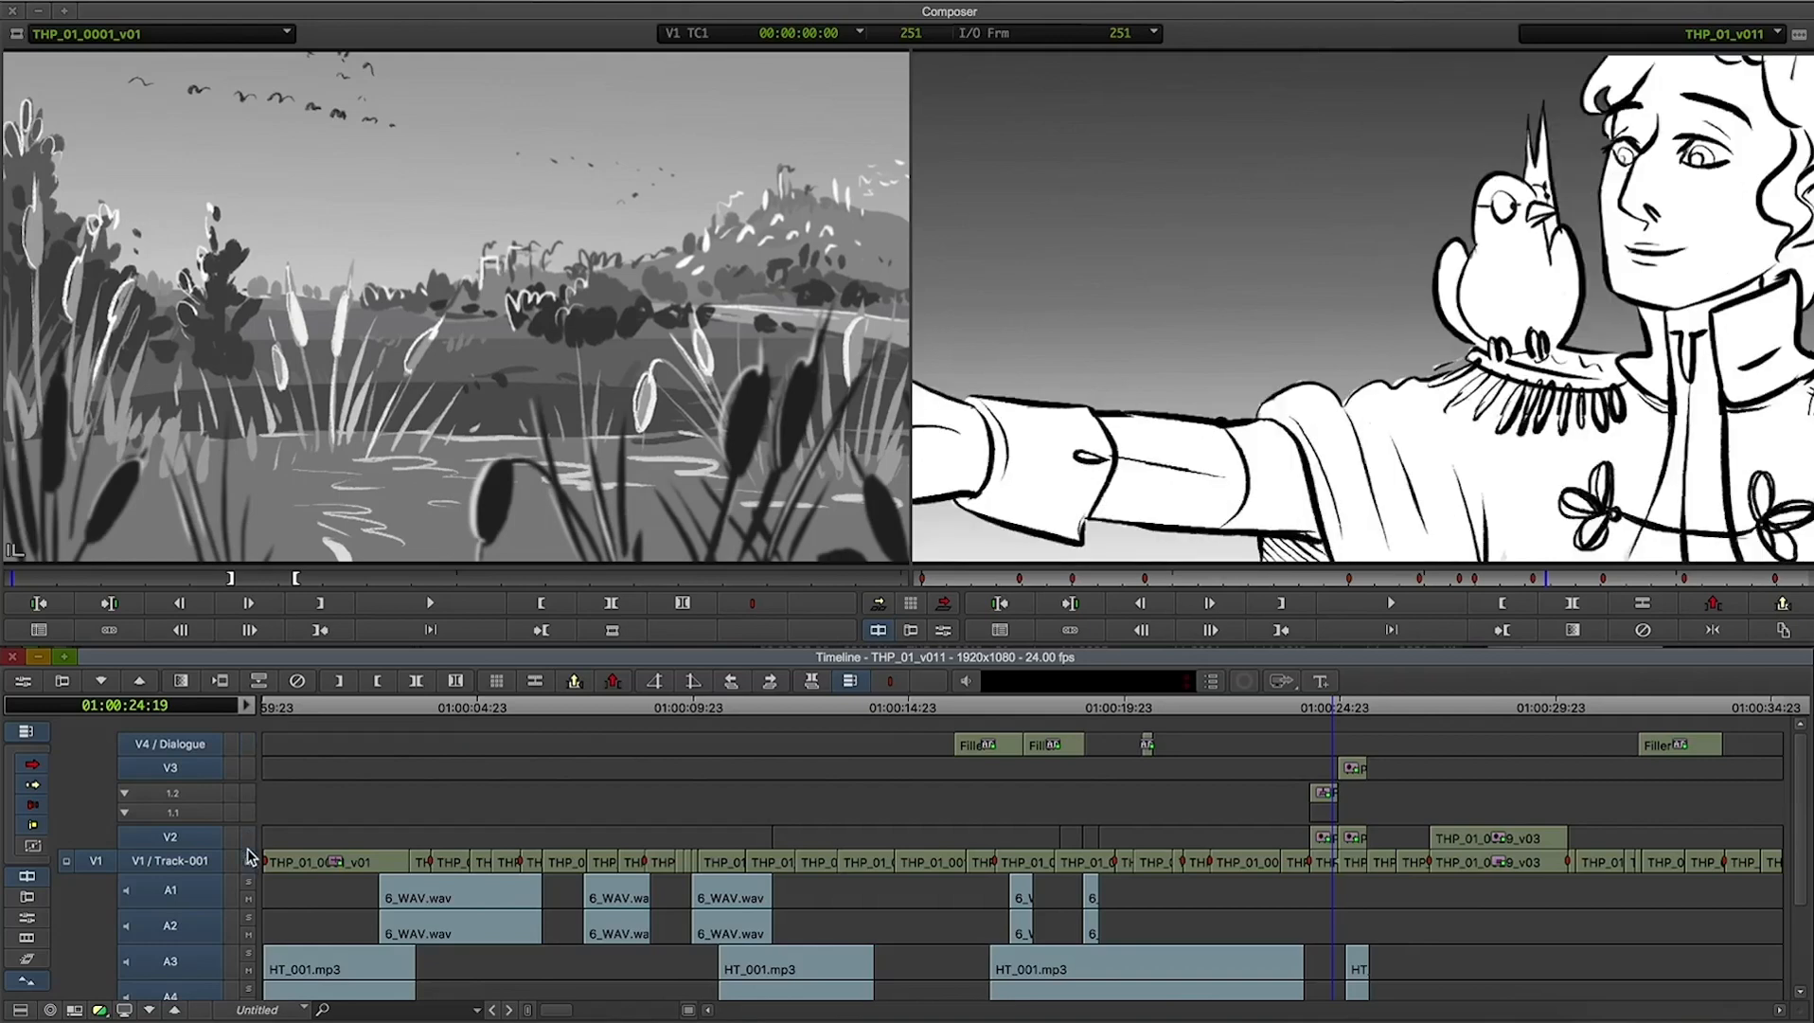
click(249, 839)
click(1333, 711)
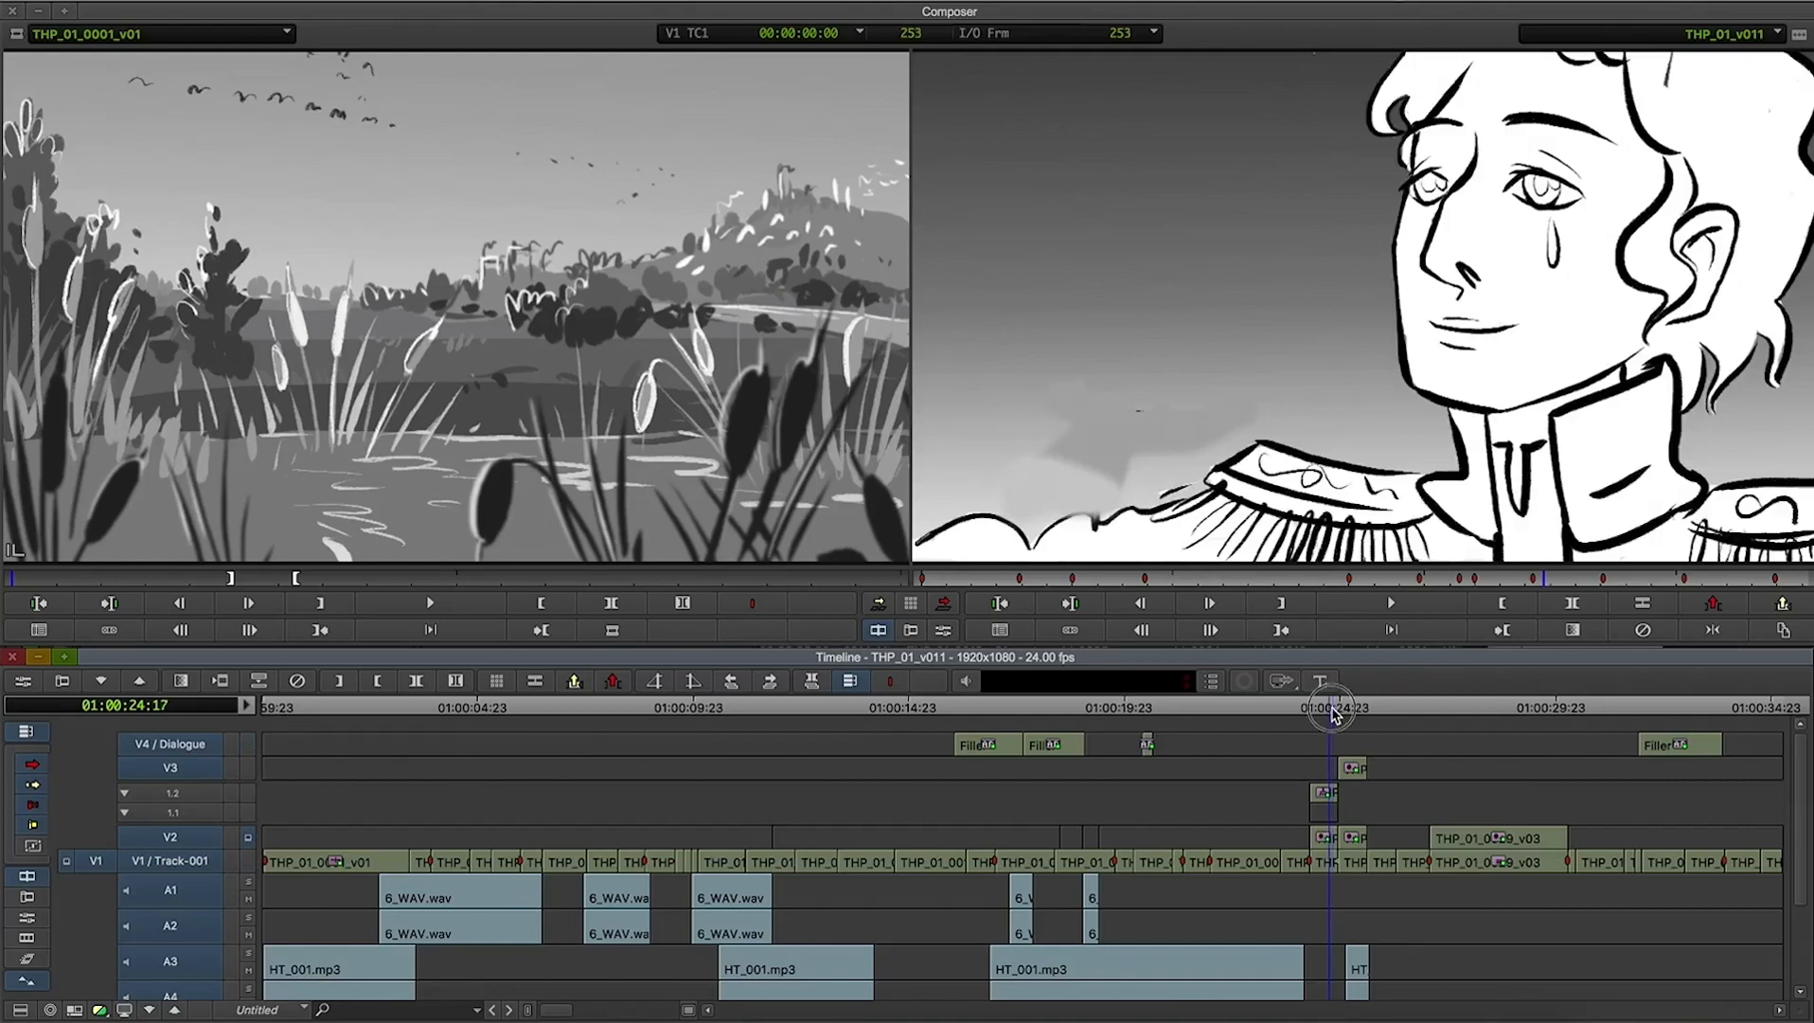
drag(1334, 712, 1349, 713)
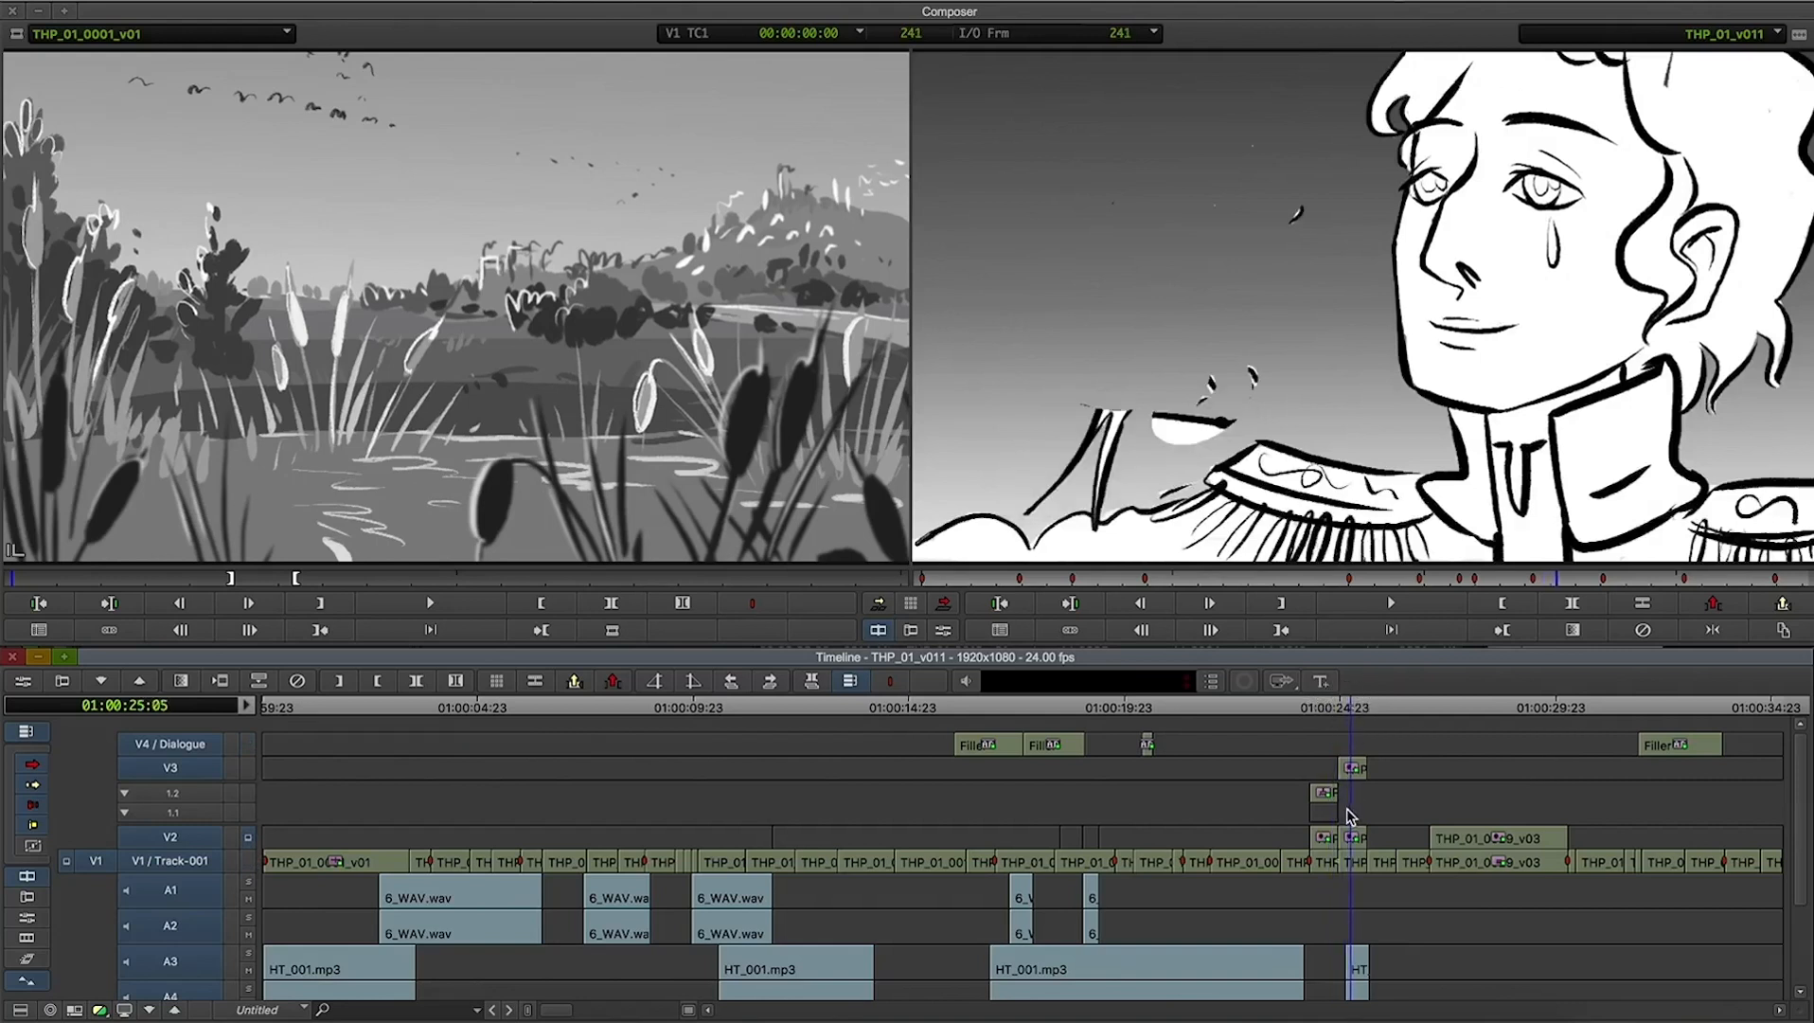
click(248, 771)
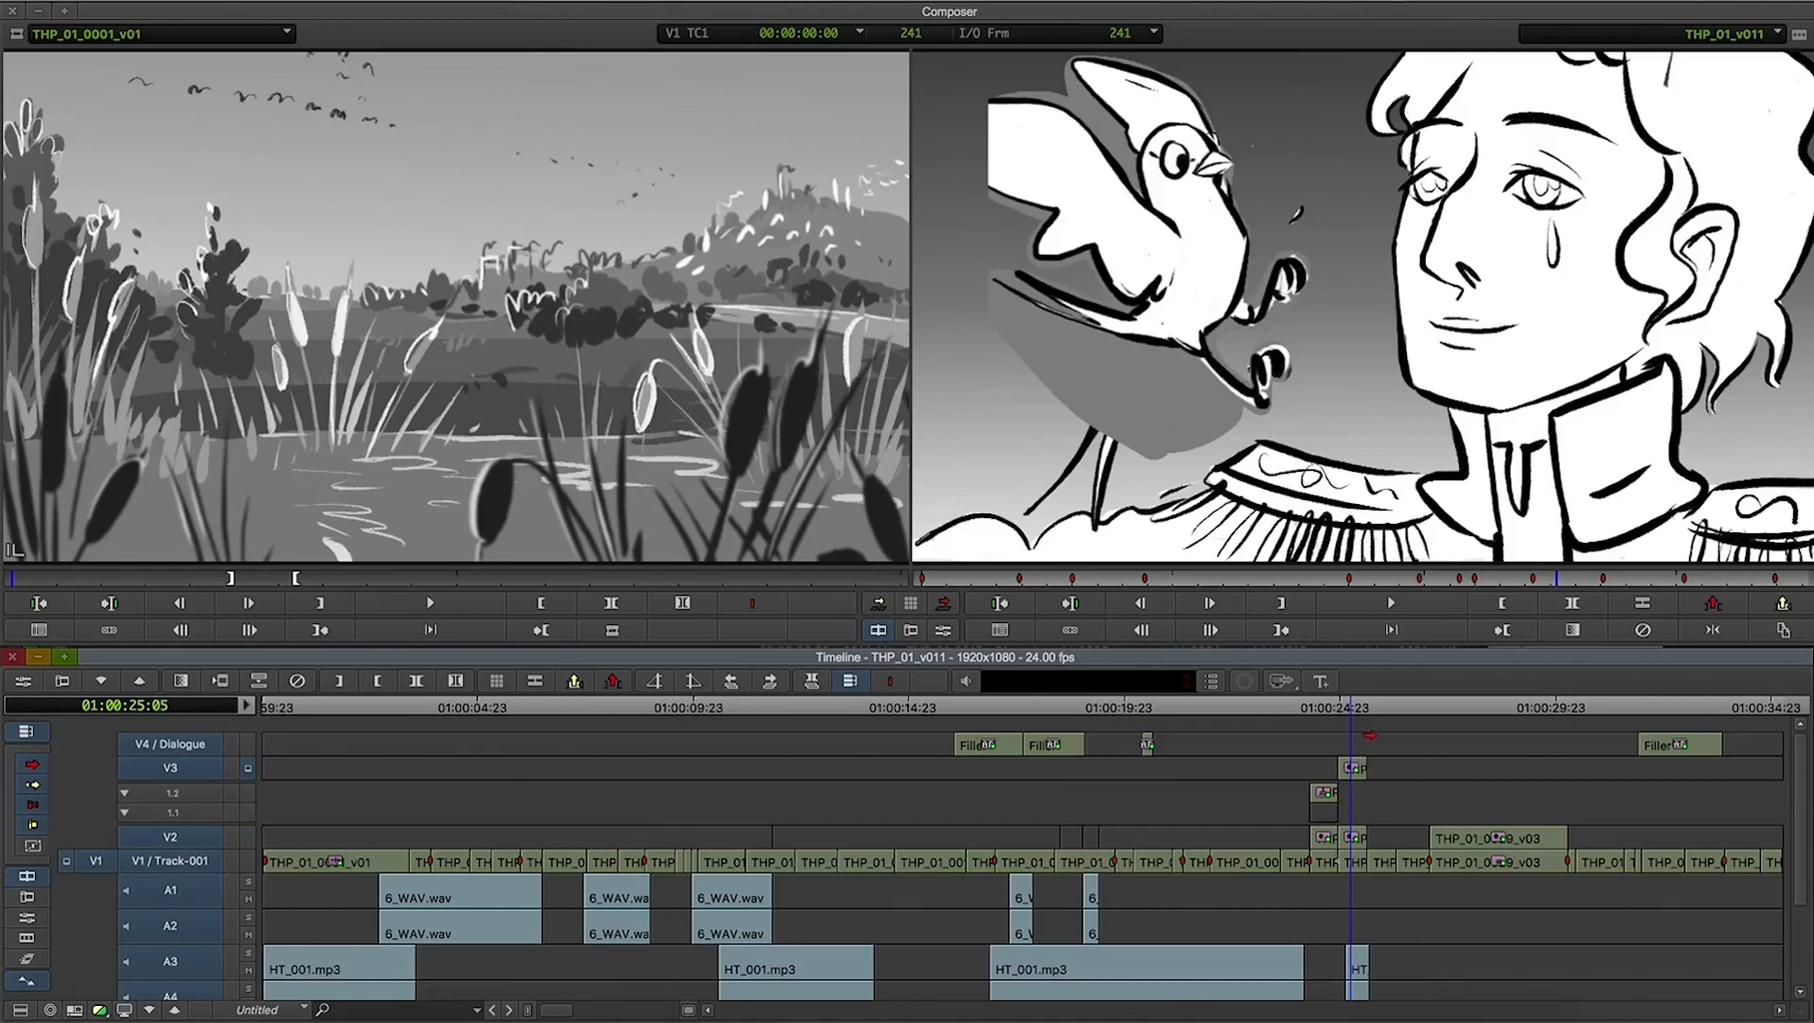
- Scrub on to the V2 effect clip near 01:00:29:09 to examine it, and collapse the expanded effect nest
drag(1359, 712, 1428, 716)
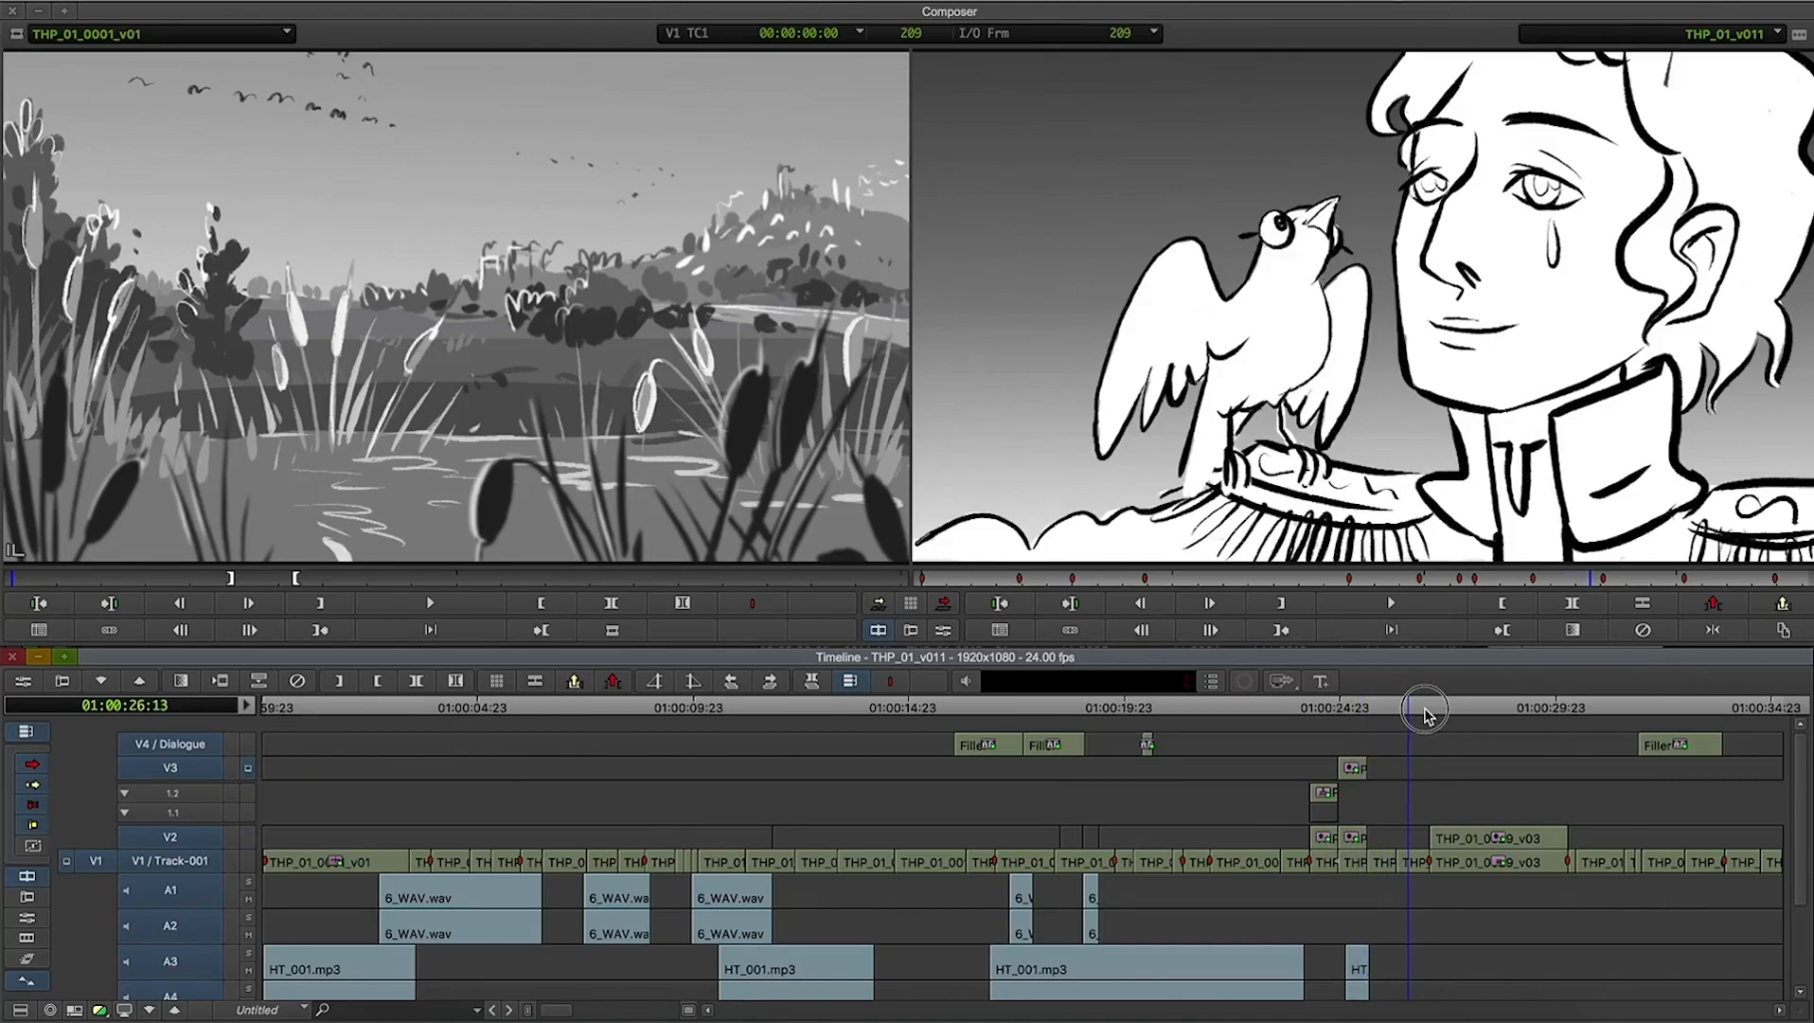
drag(1428, 716, 1532, 722)
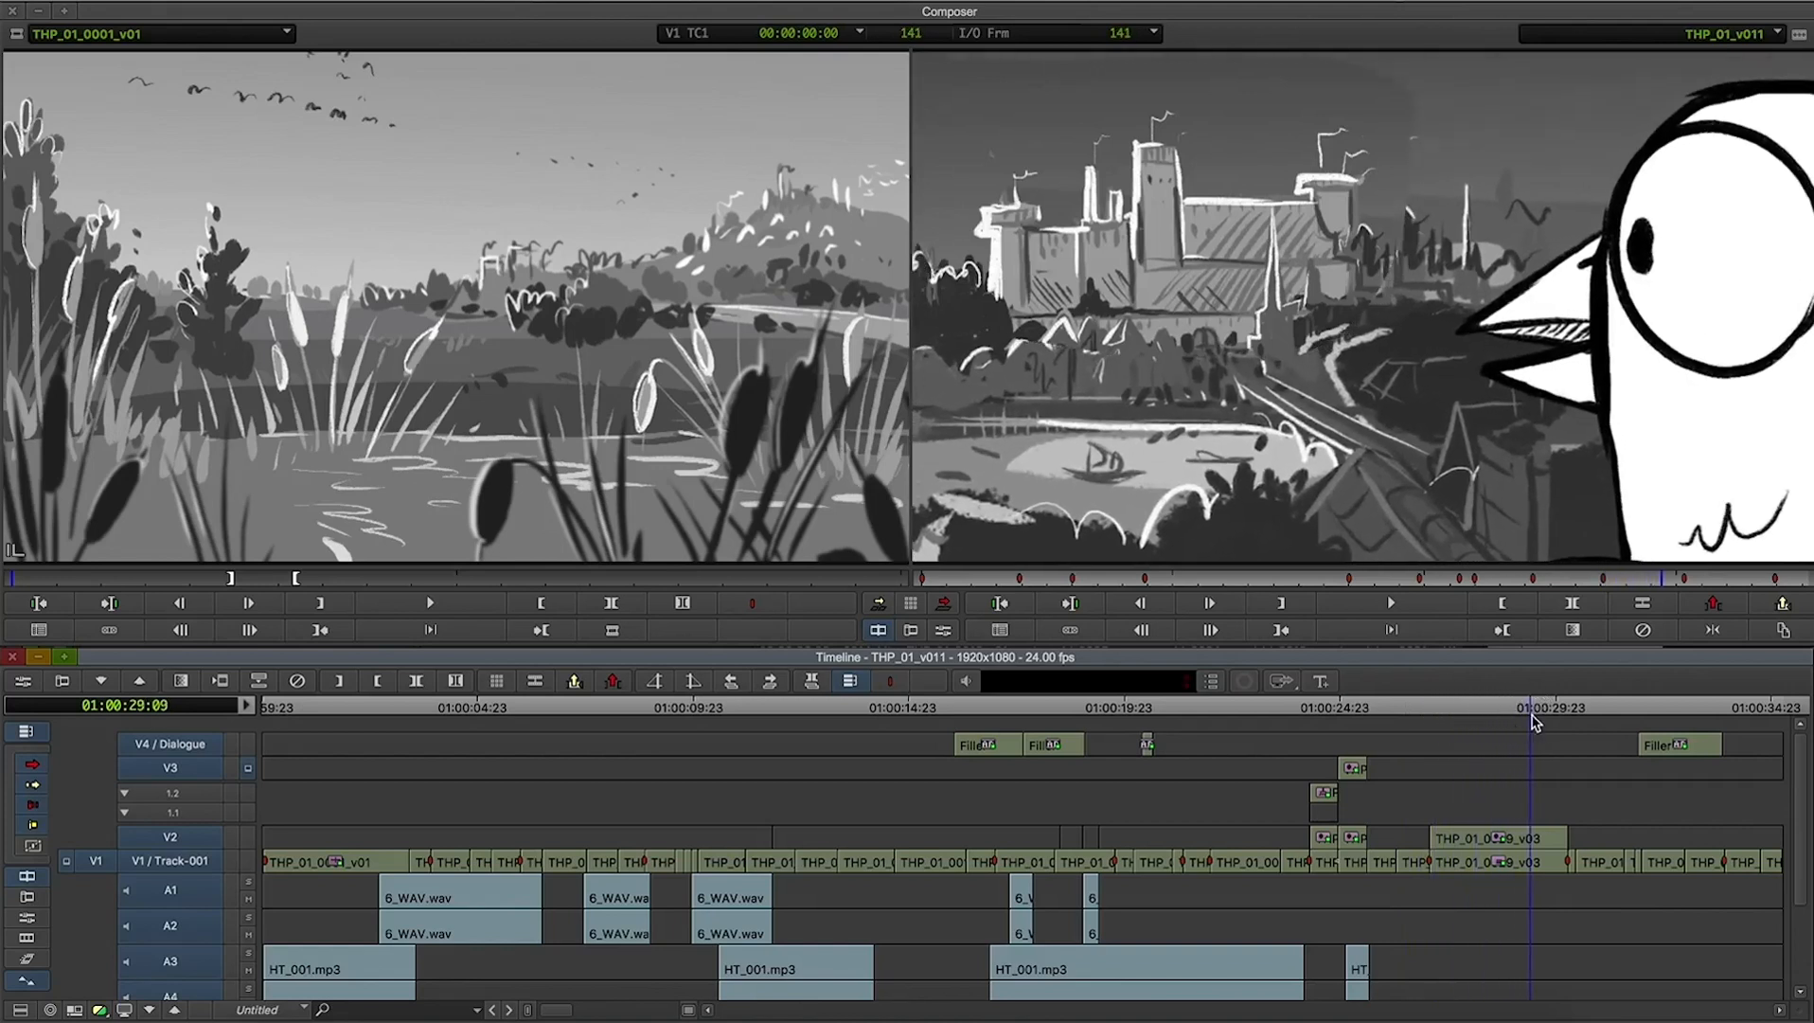
double_click(1477, 839)
double_click(1475, 839)
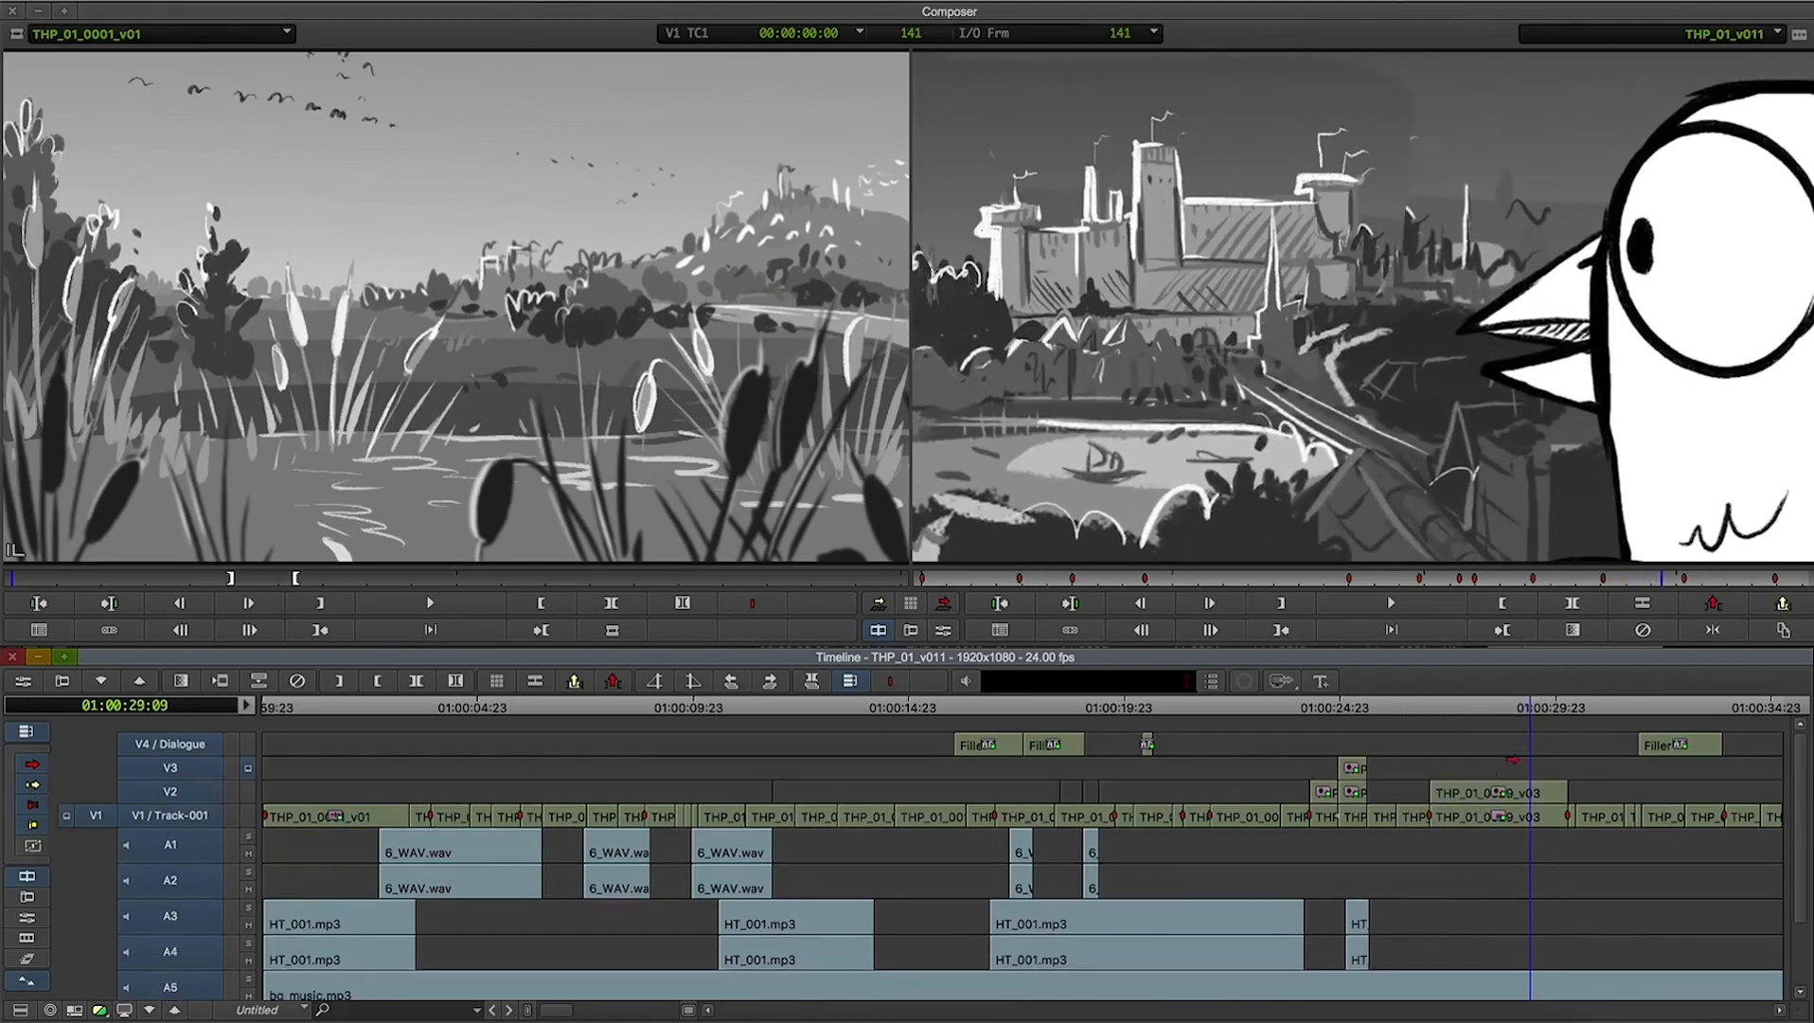
- Move the playhead back near the sequence start, leave only the audio mixdown track A7 enabled, and save
drag(1534, 710, 301, 706)
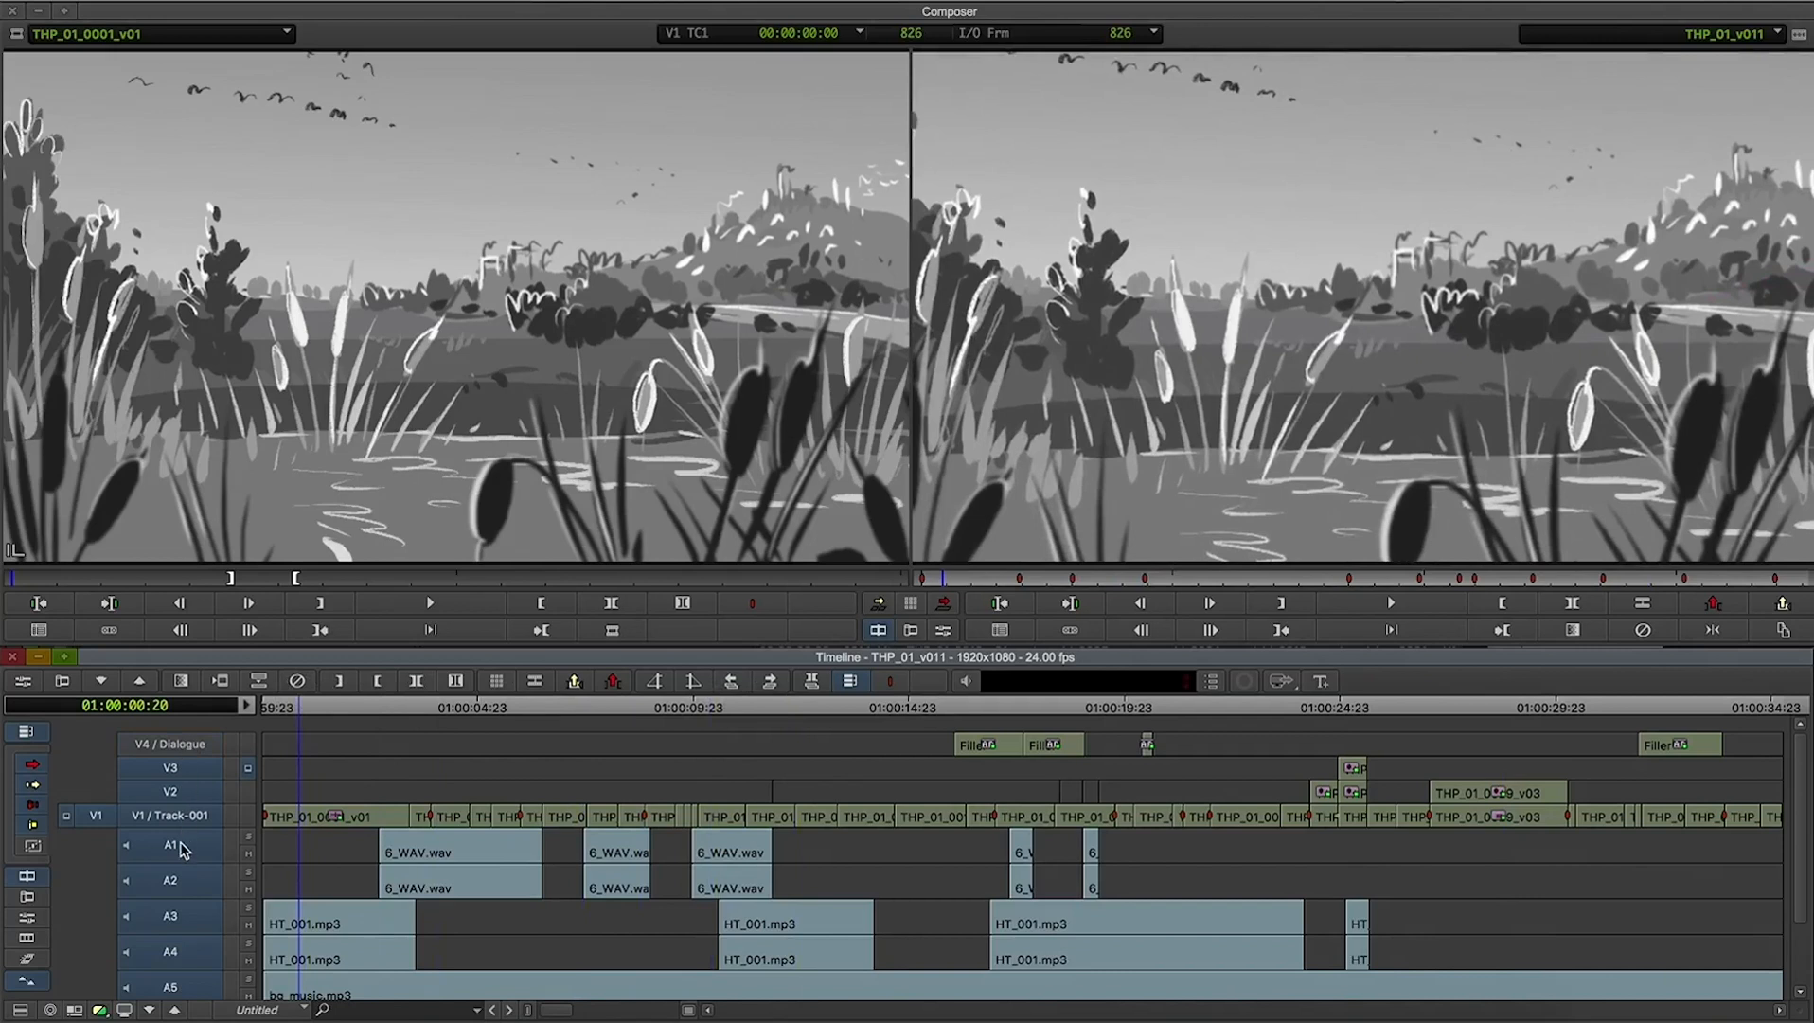
scroll(184, 849, down, 3)
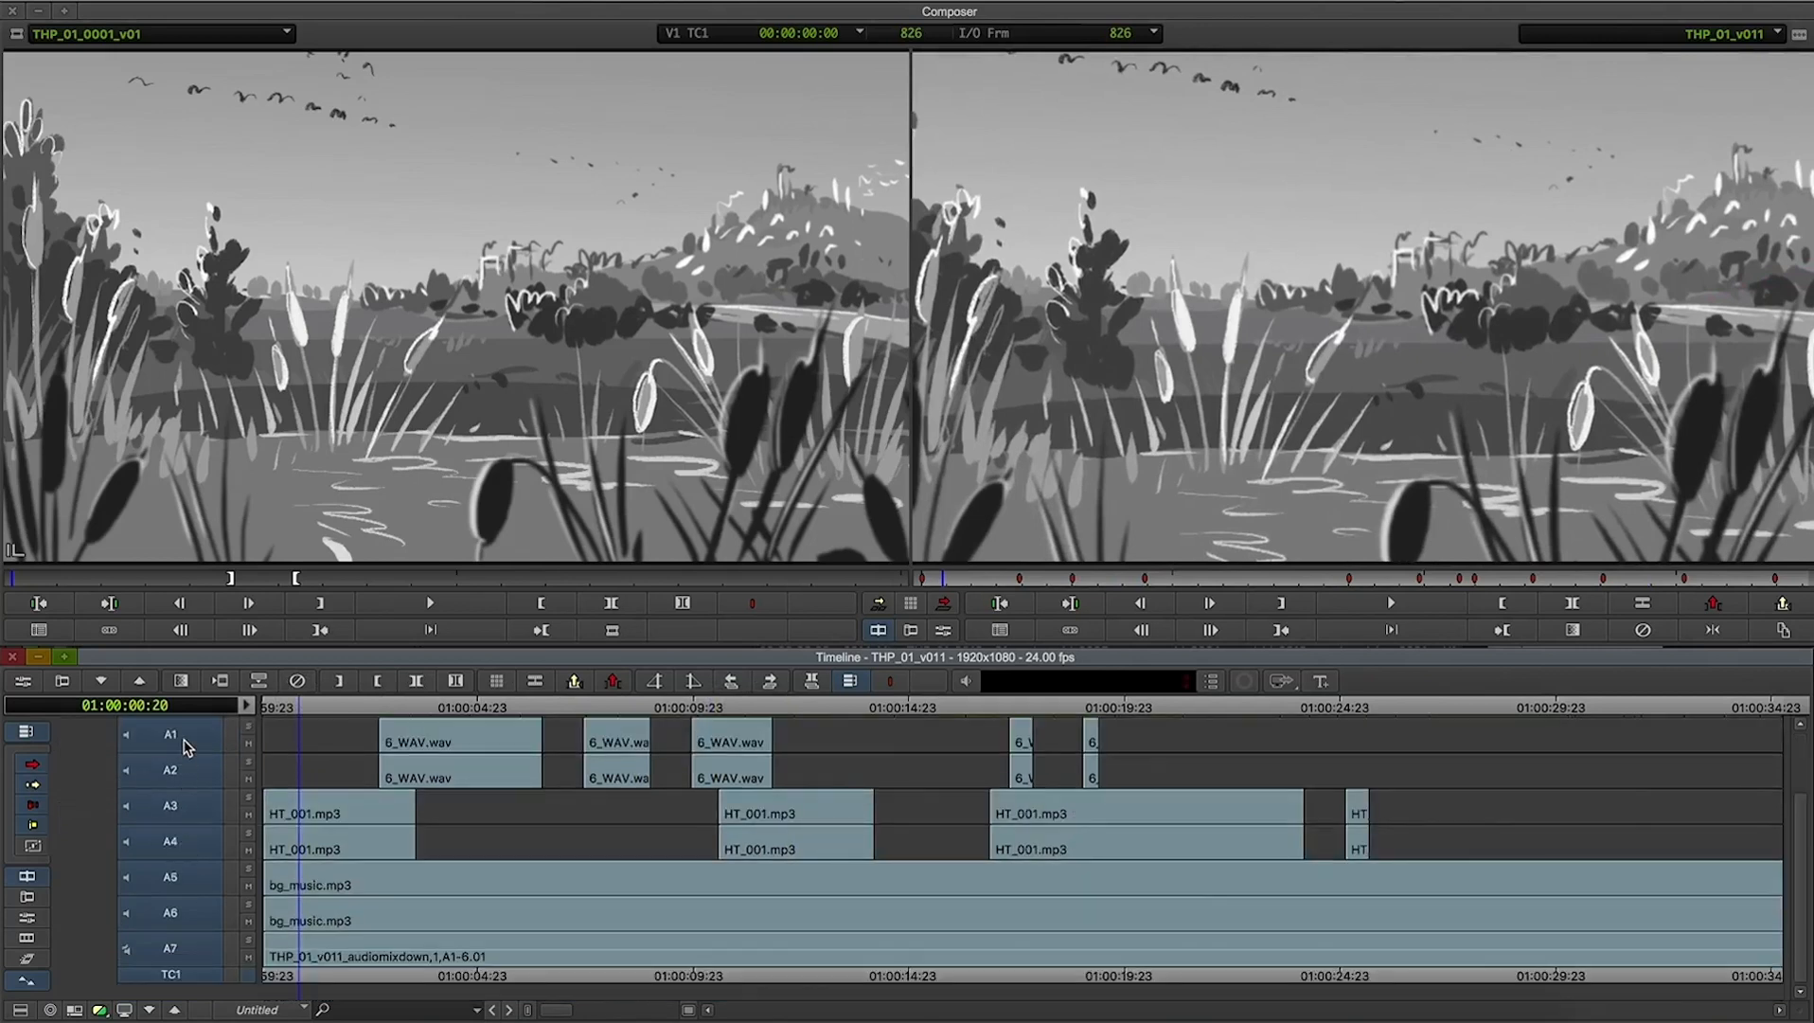
drag(186, 816, 180, 917)
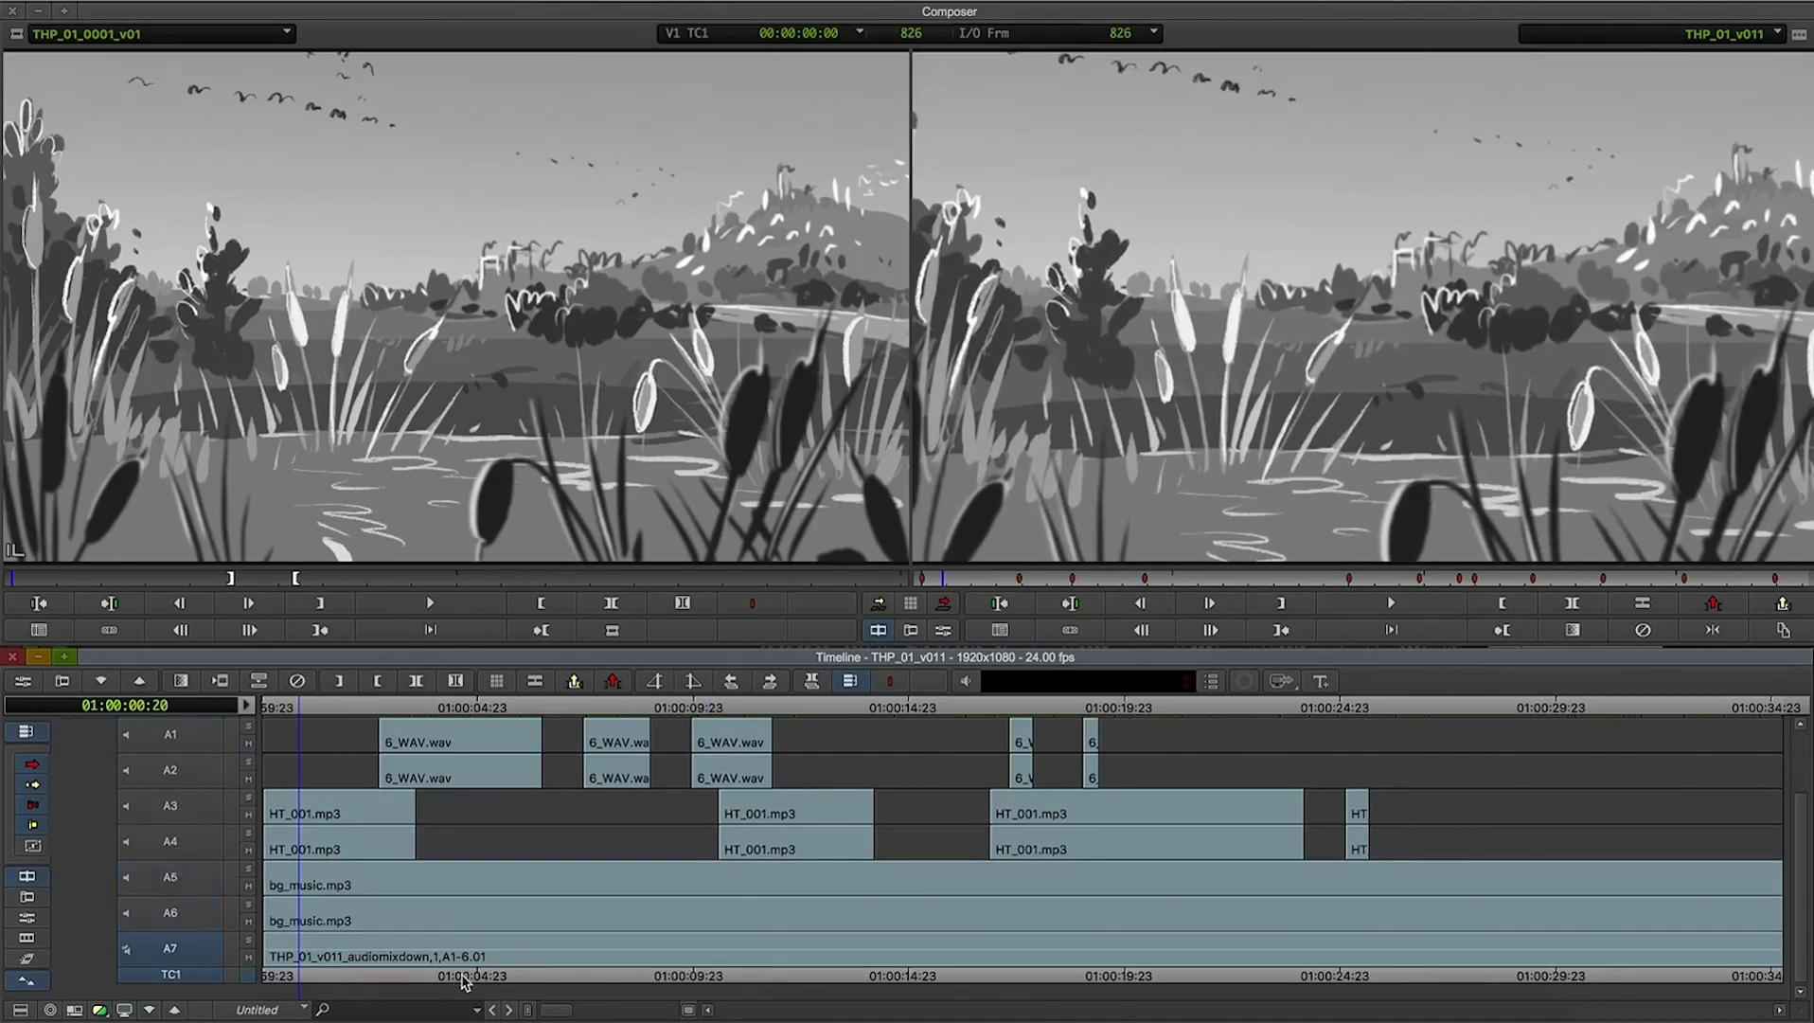
key(super+s)
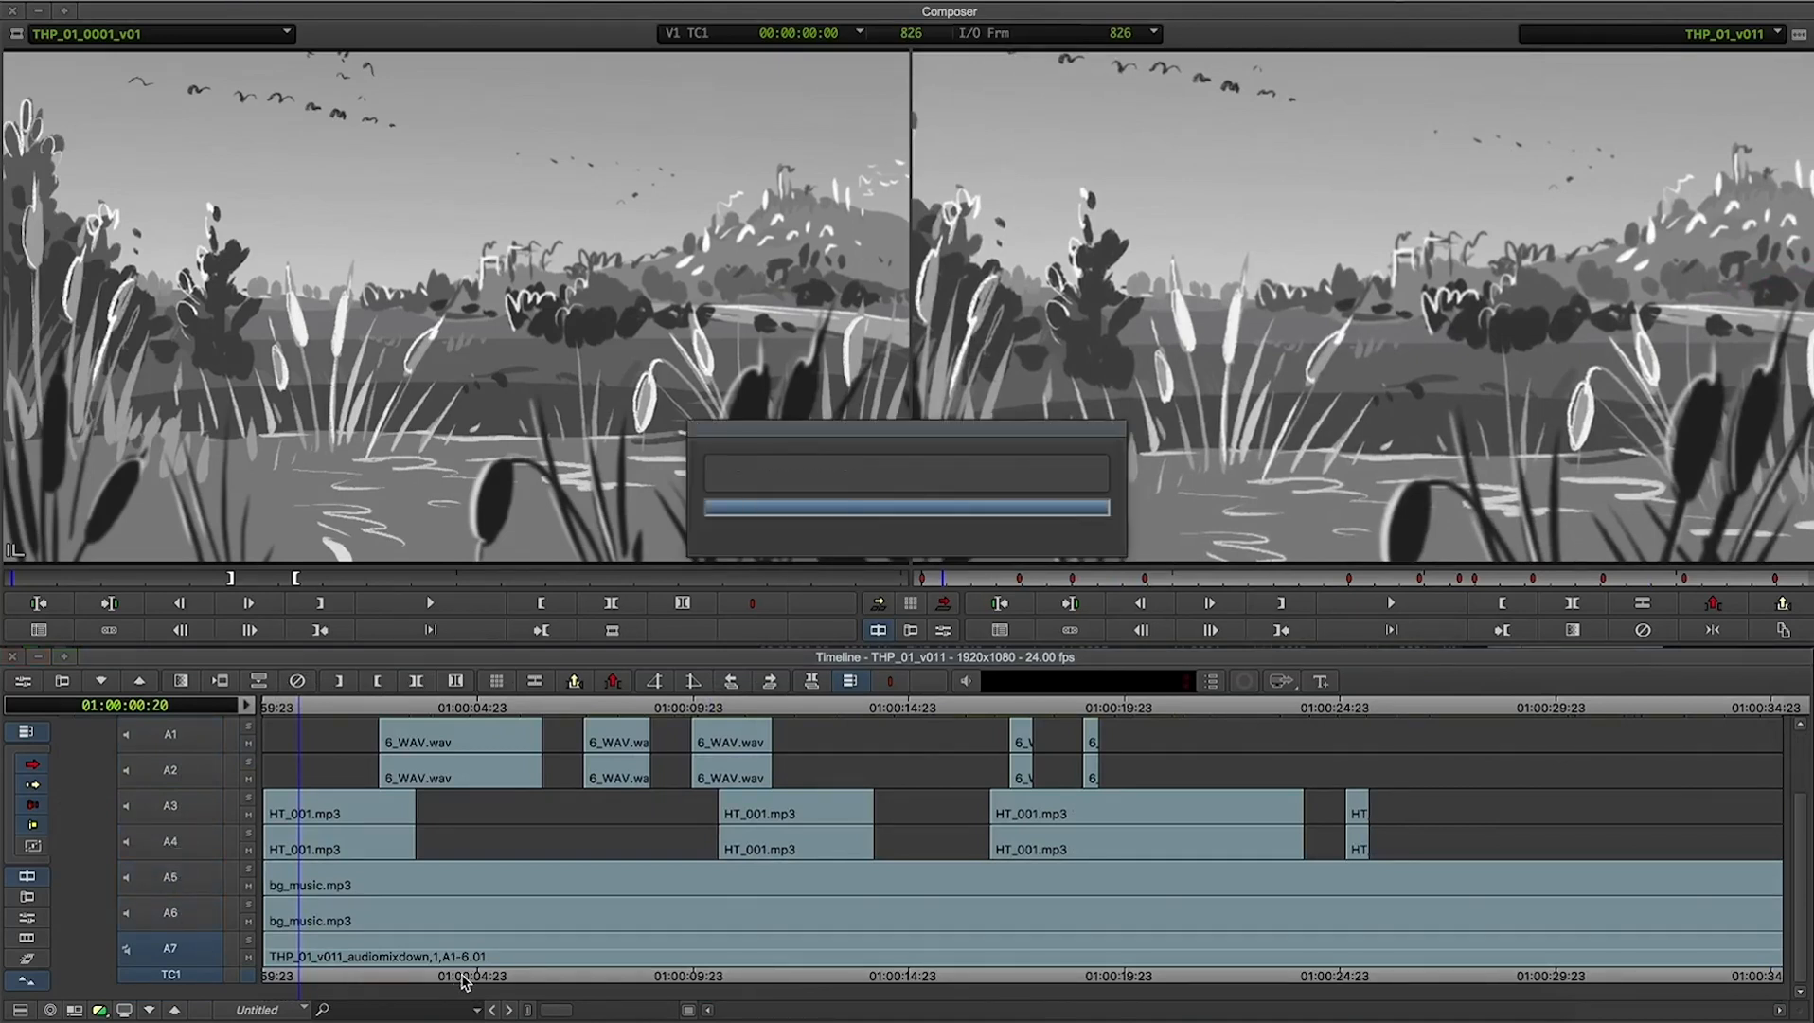
- Export the THP_01_v011 sequence from THP Bin to Downloads as THP_01_v011.aaf using the FlixAAF export setting
key(super+grave)
key(super+grave)
key(super+grave)
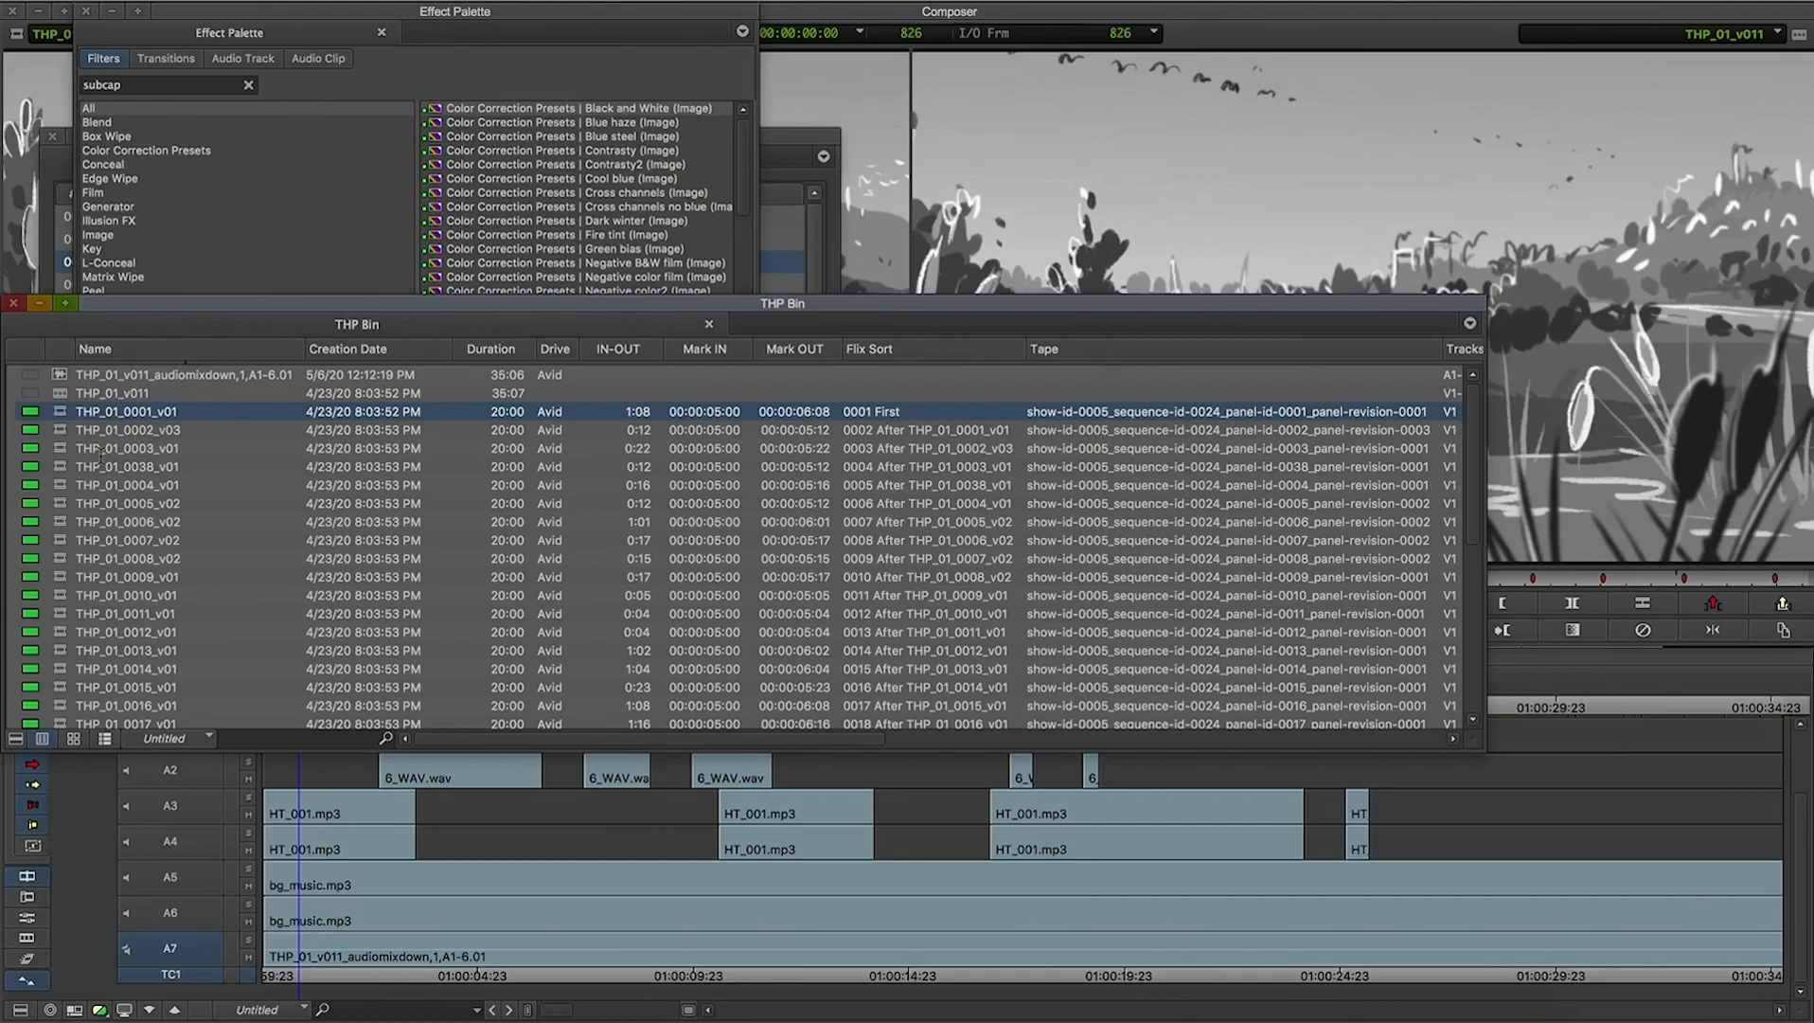
click(63, 394)
right_click(63, 395)
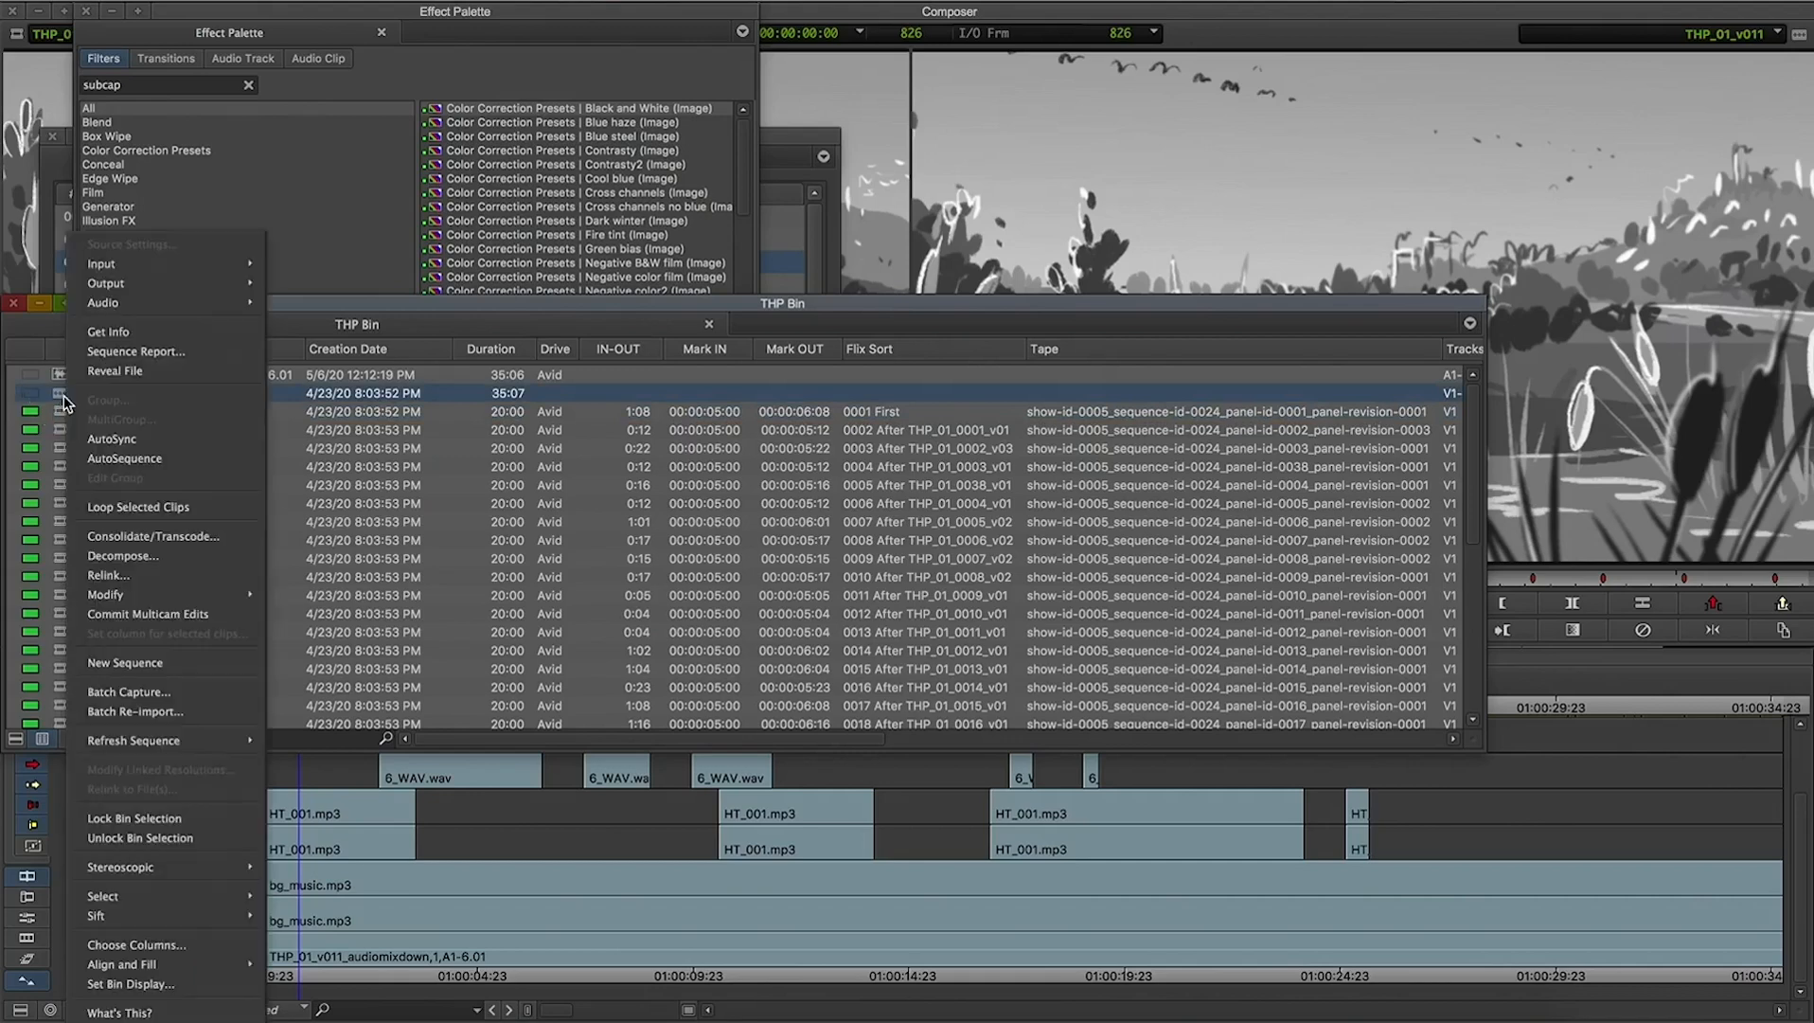
mouse_move(170, 283)
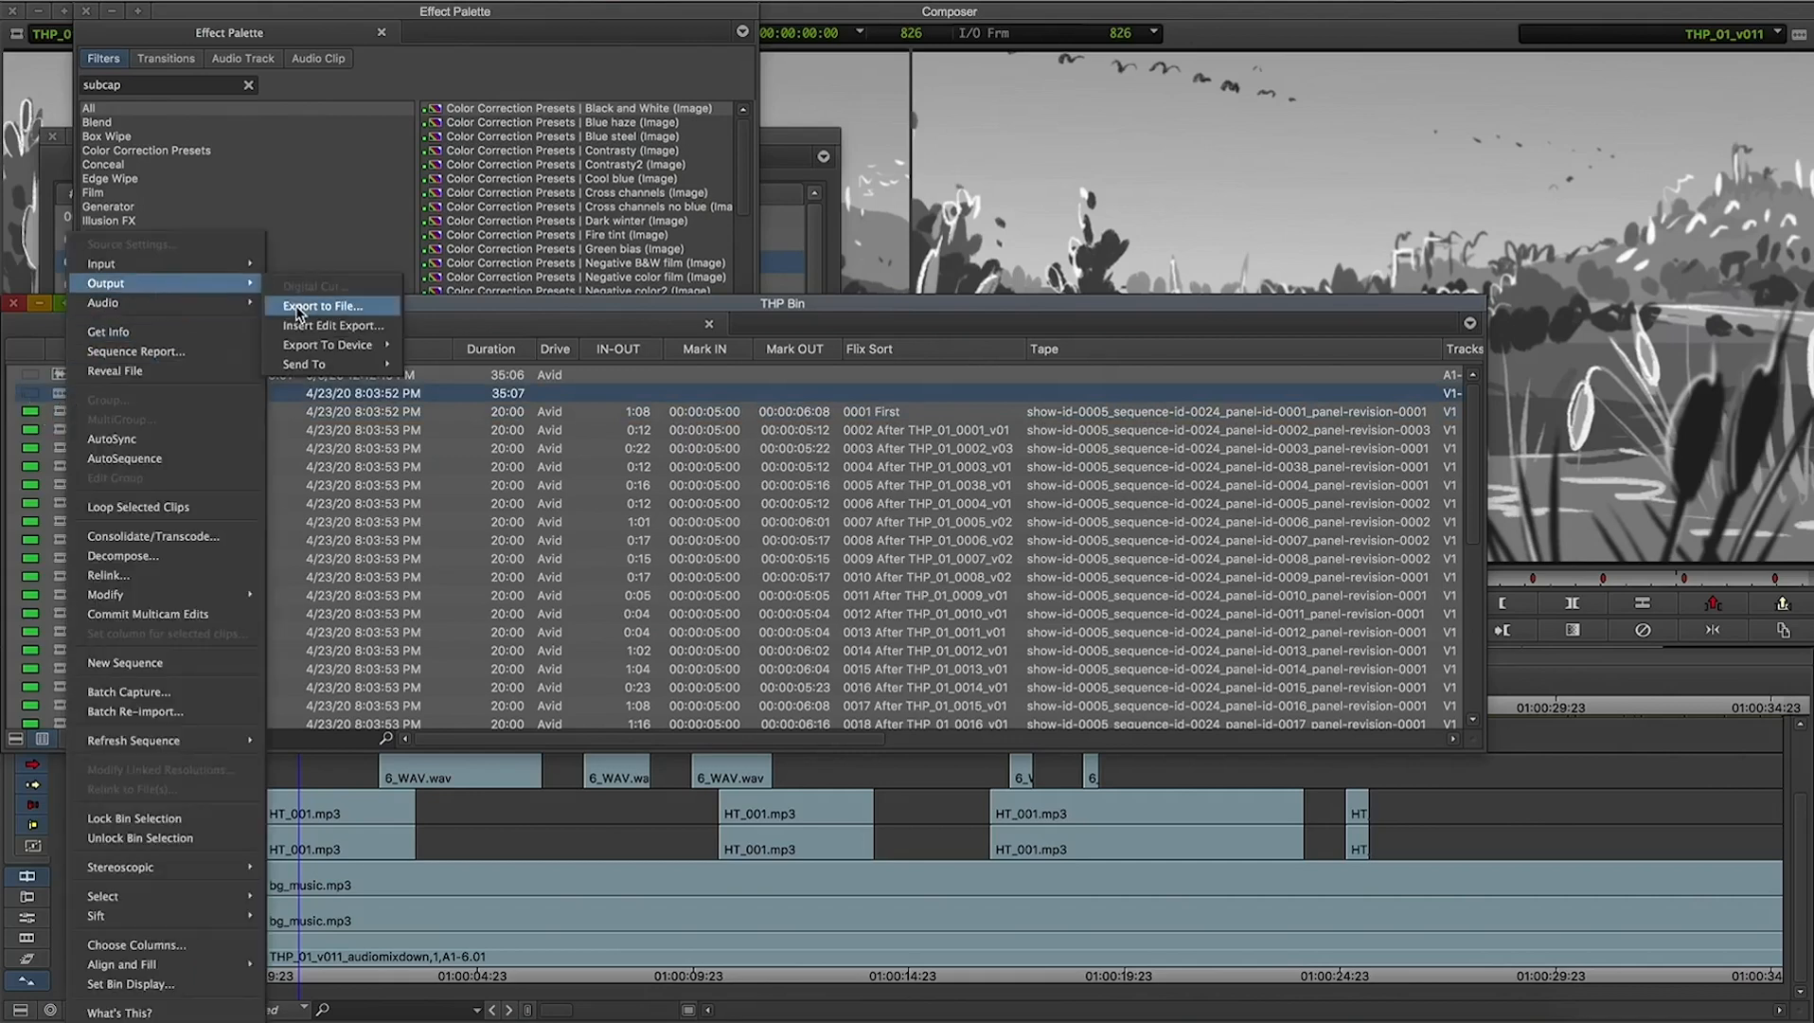
click(298, 308)
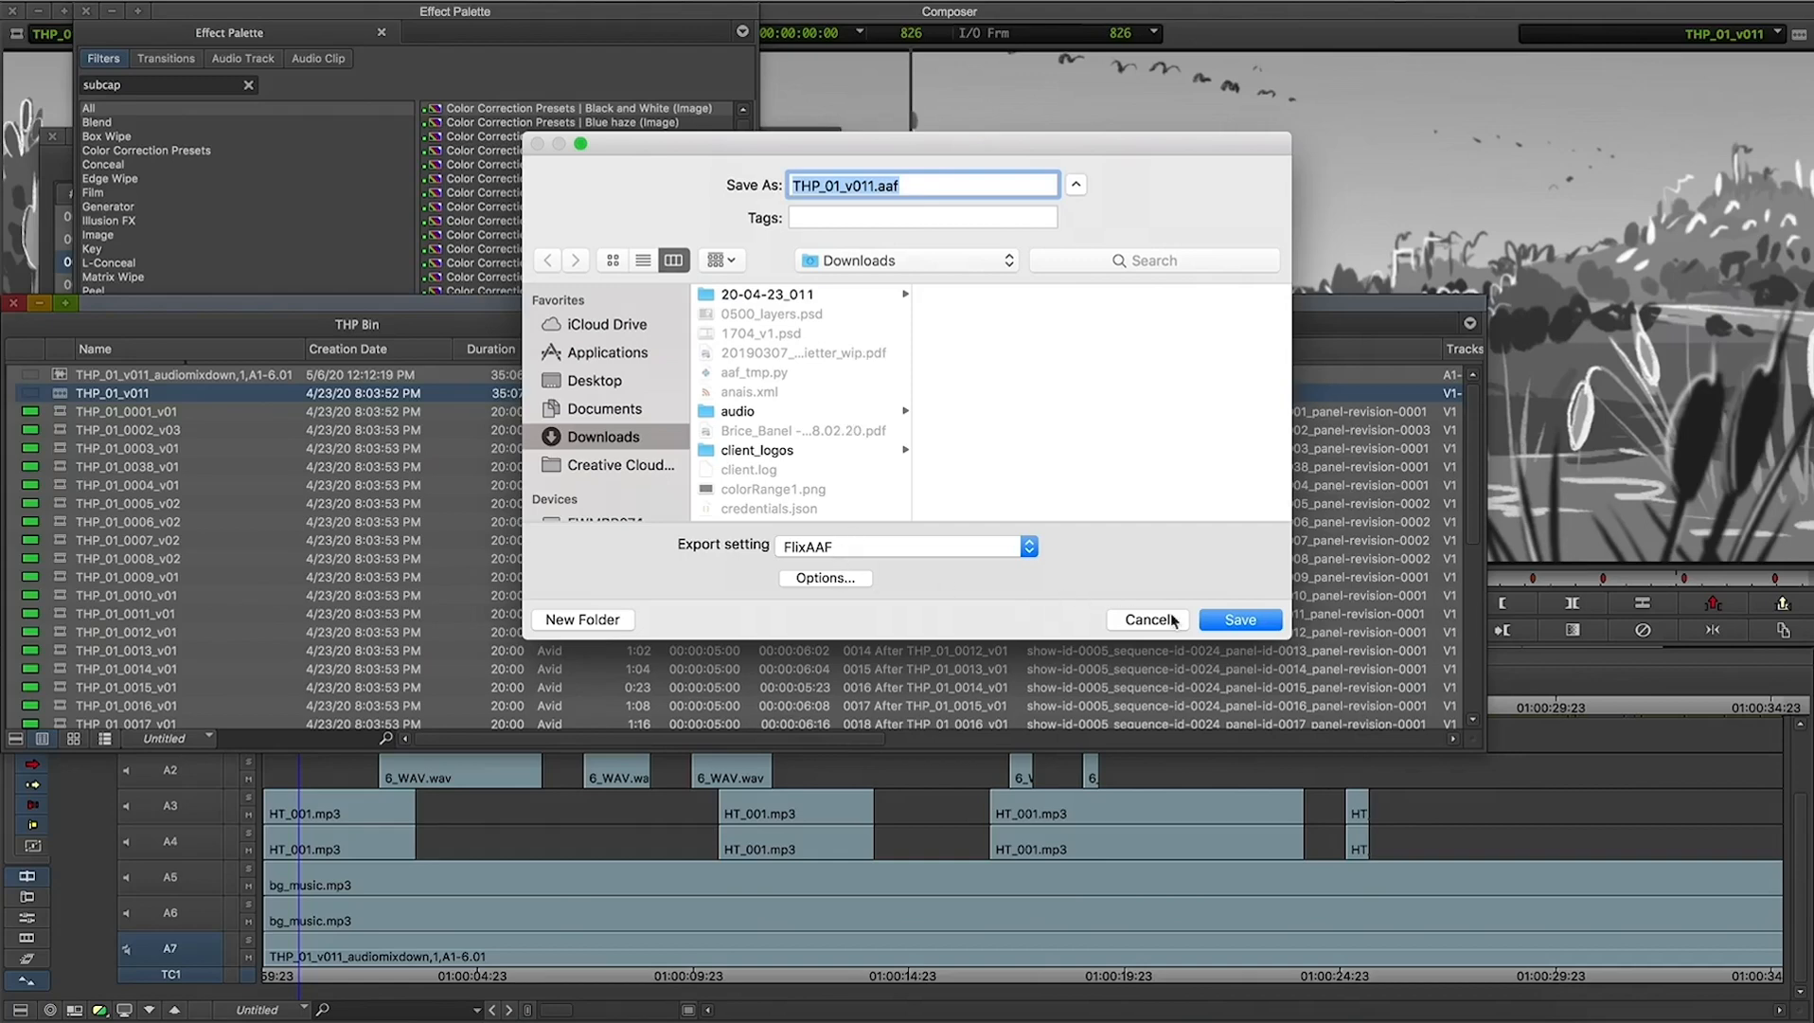
click(1238, 622)
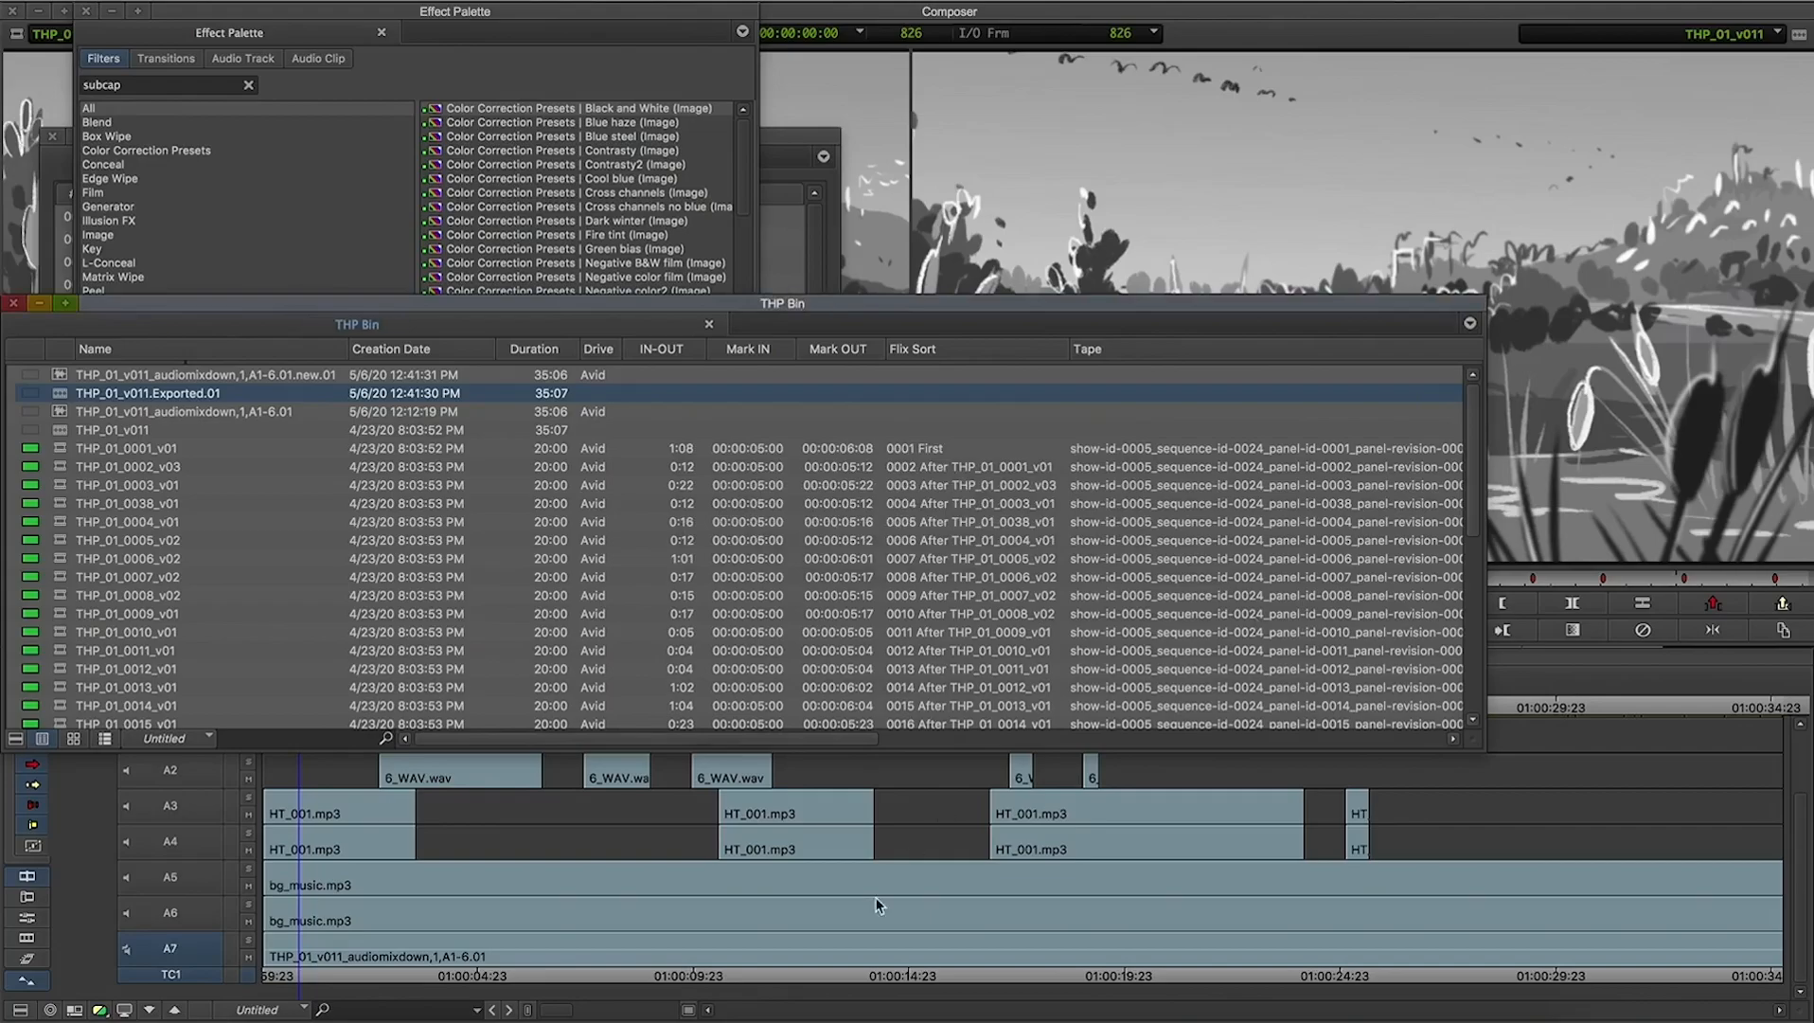
- Switch to Flix and choose THP_01_v011.aaf from the Downloads folder as the AAF to import
click(745, 1013)
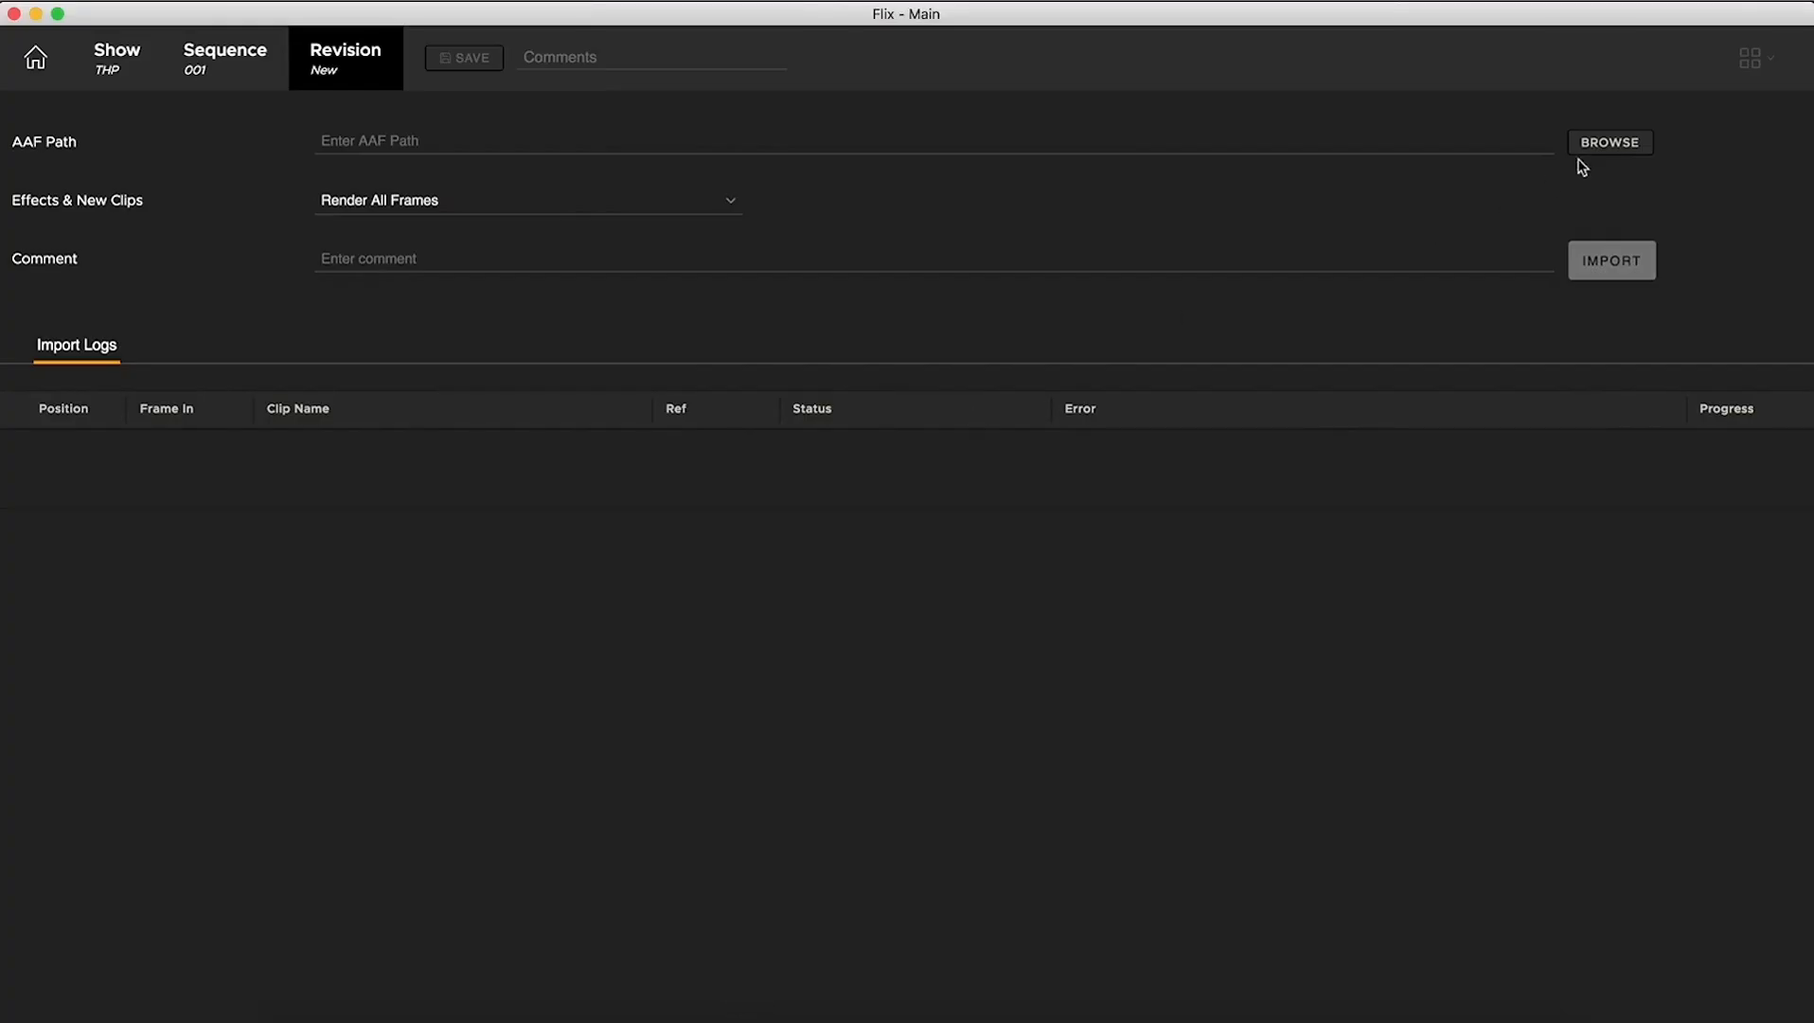
click(1606, 145)
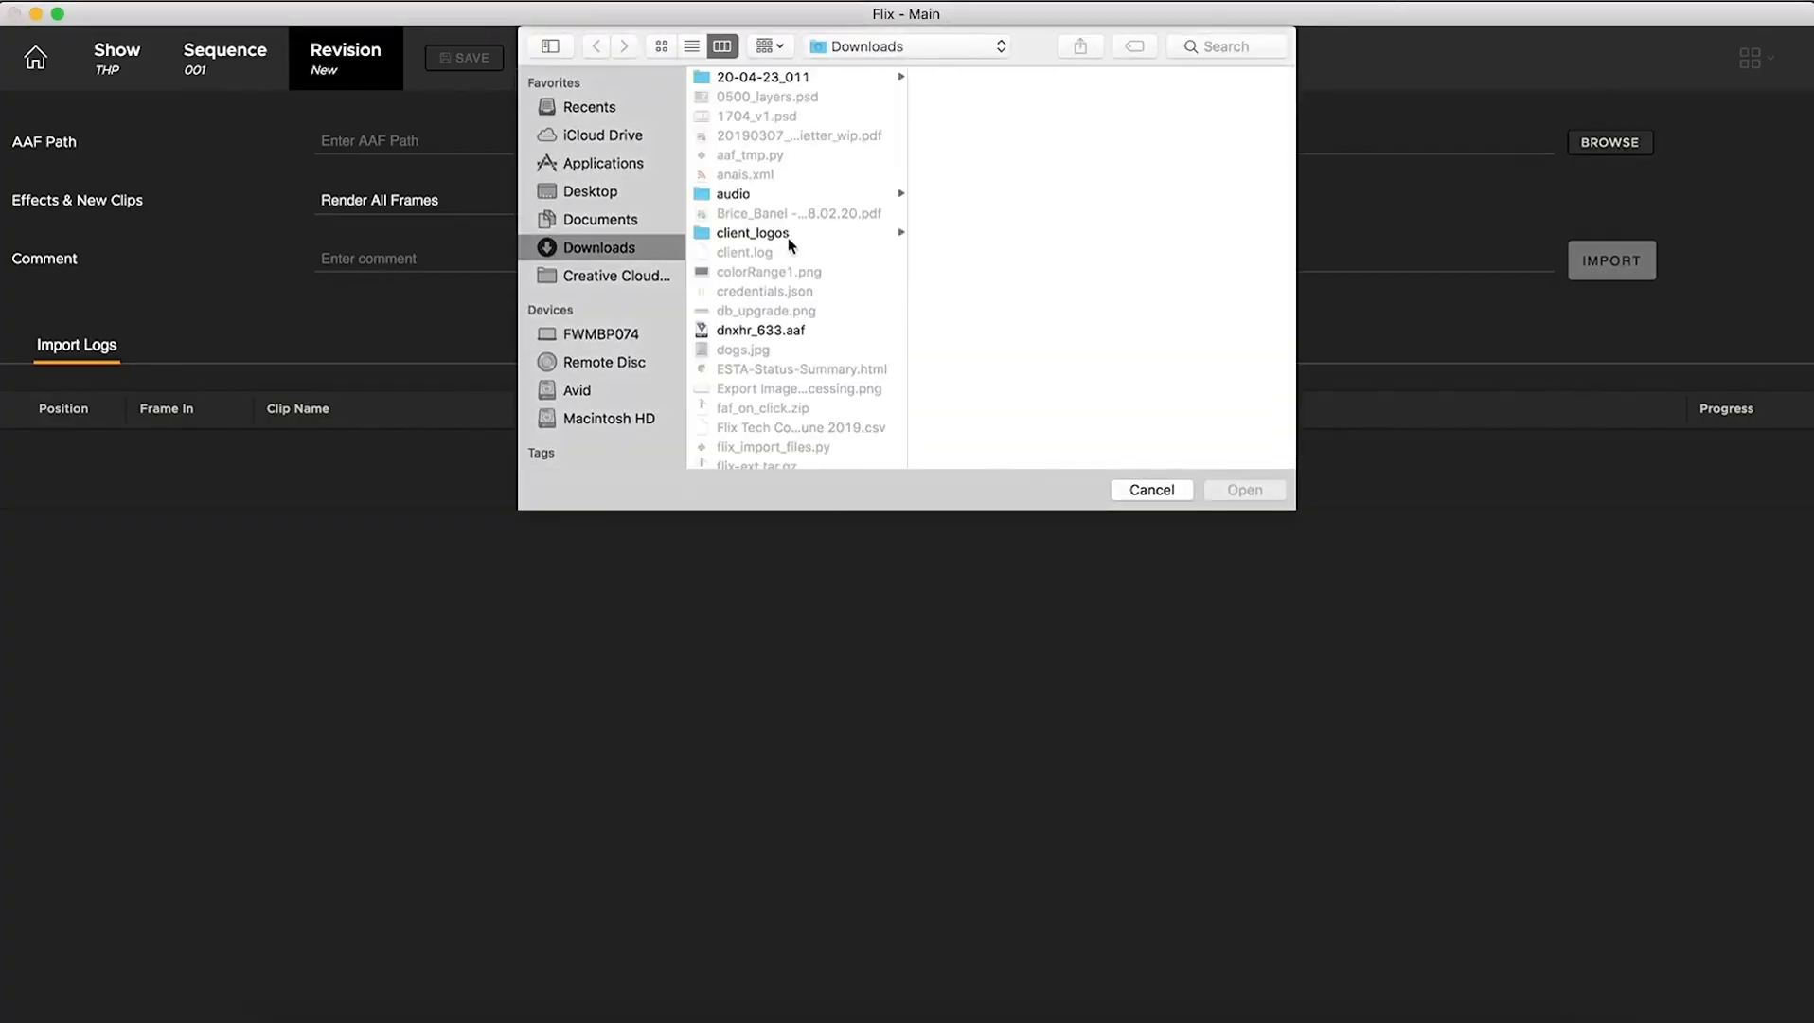
scroll(794, 243, down, 10)
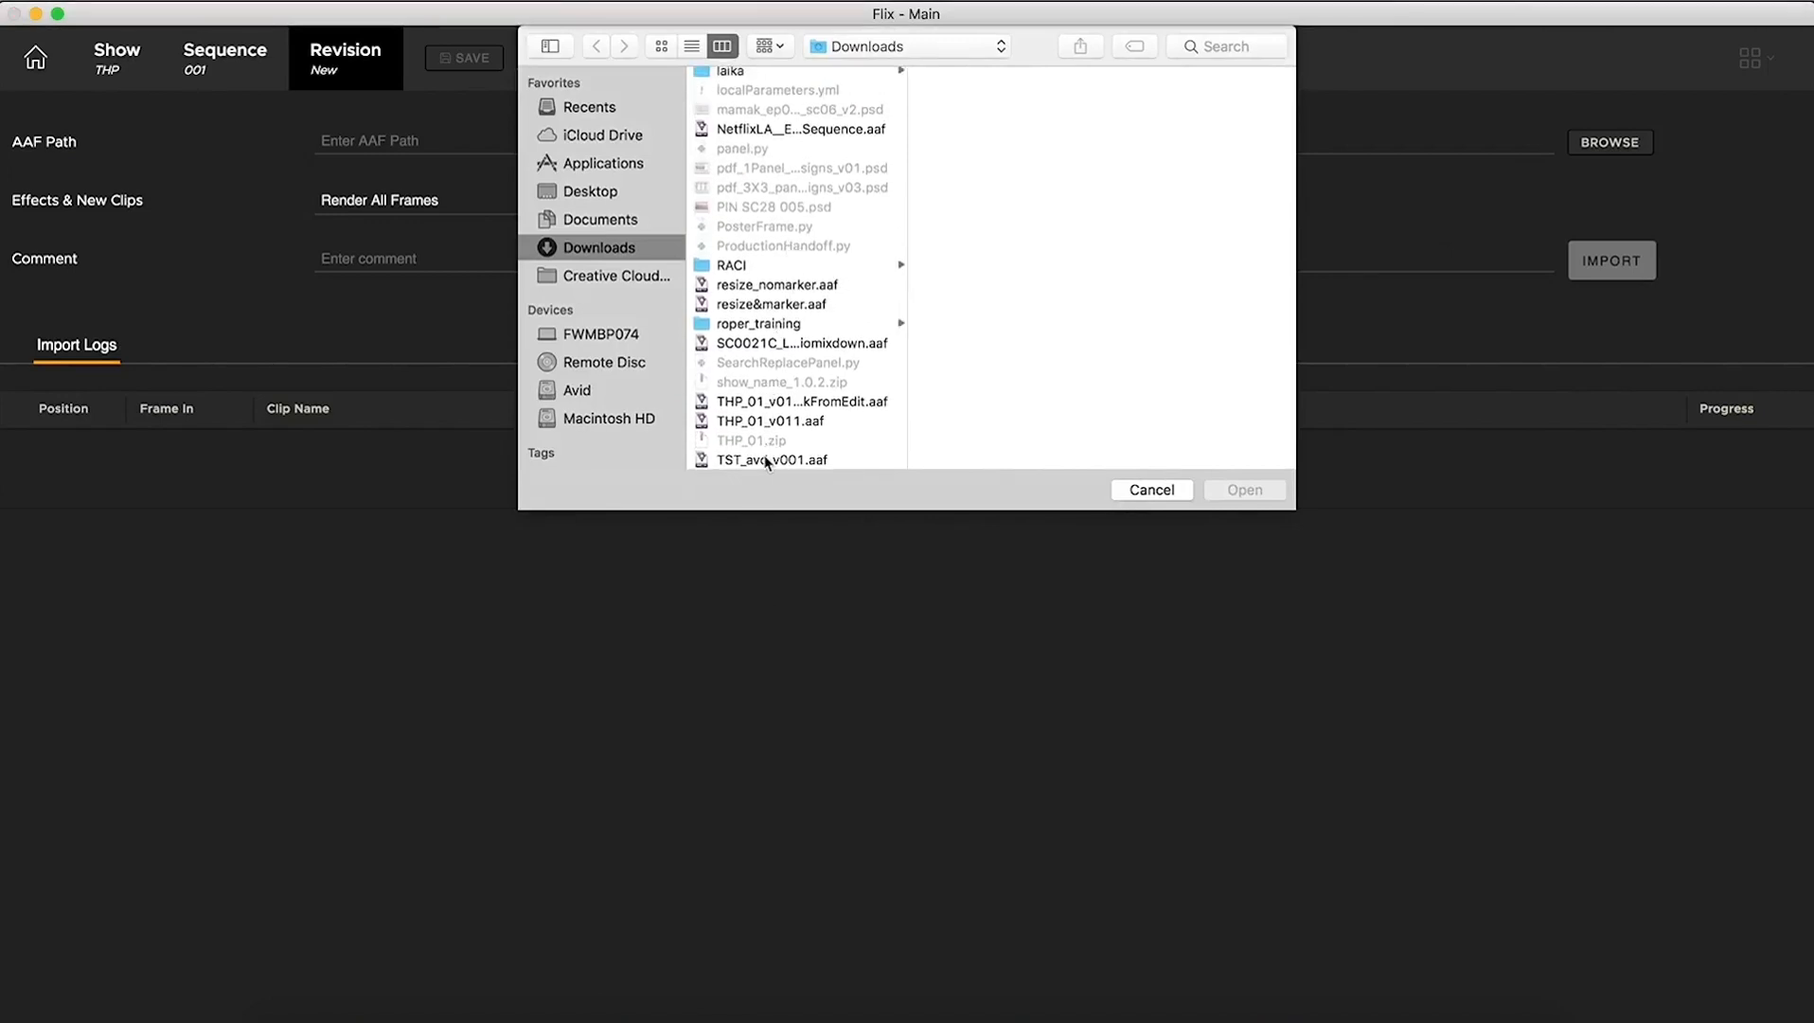
double_click(779, 423)
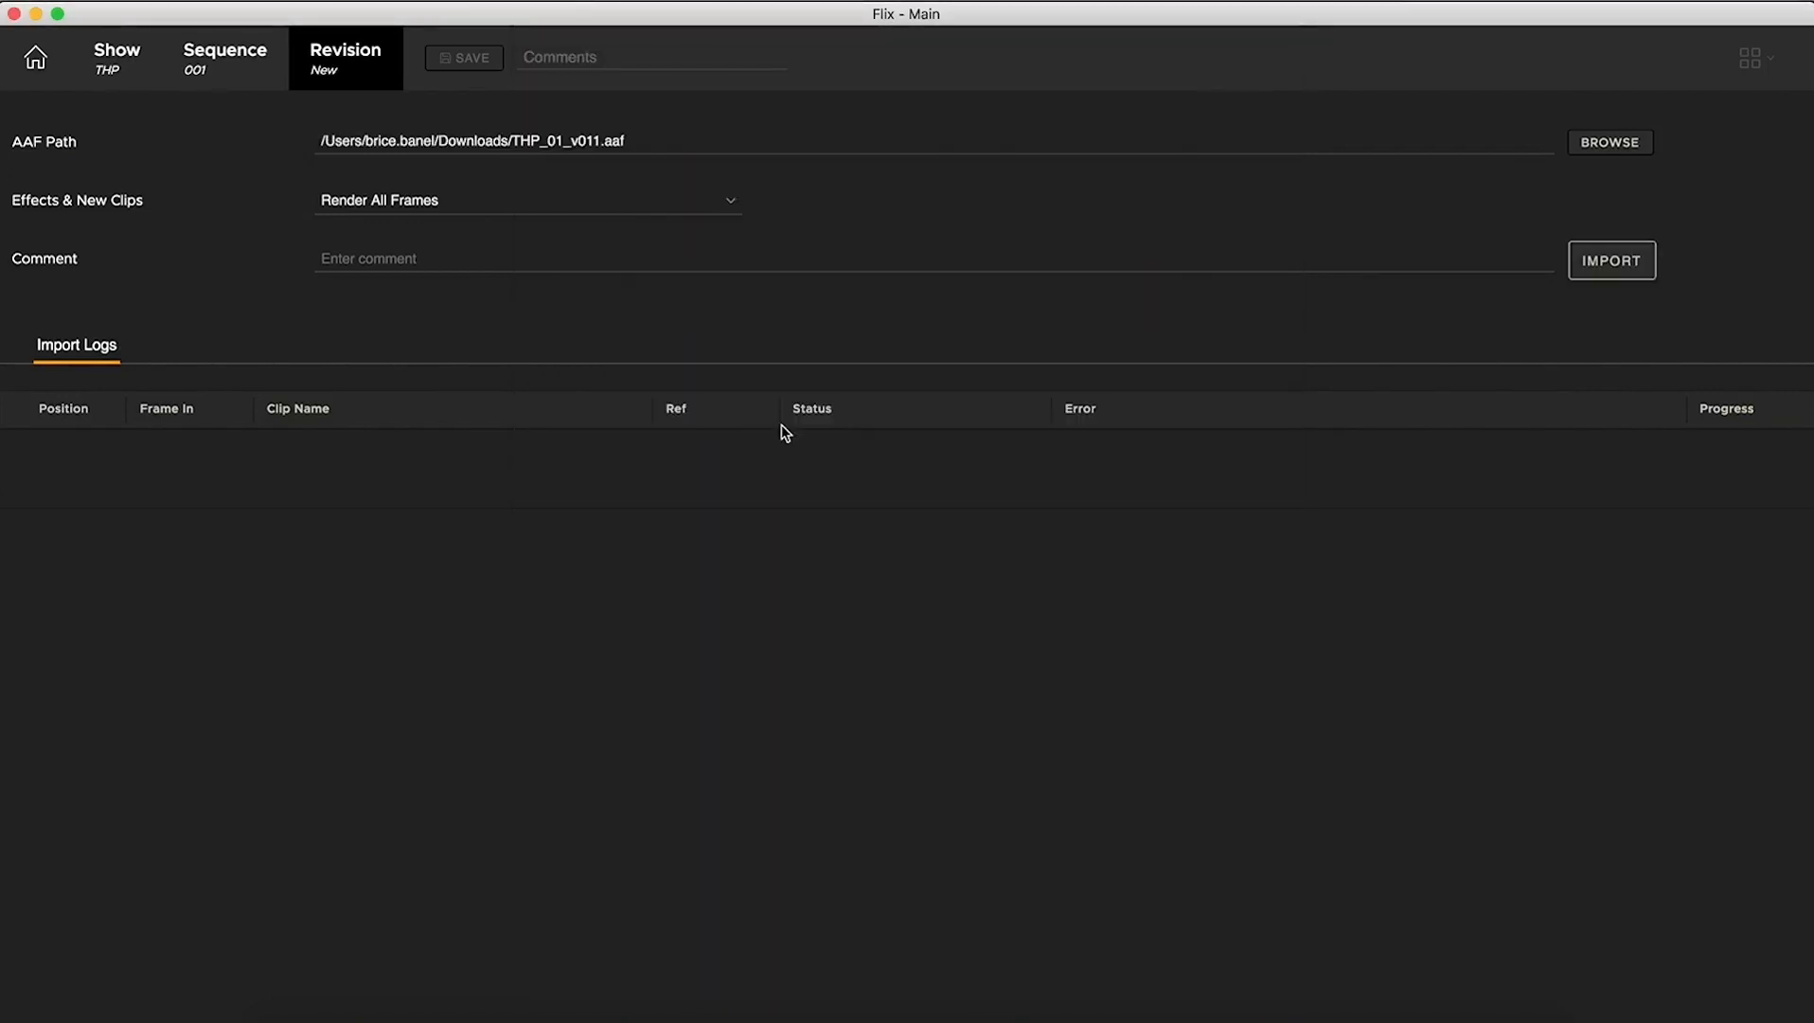
- Import the AAF with the comment "Back from edit" and look through the import log of clips
click(582, 267)
text(Back from edit)
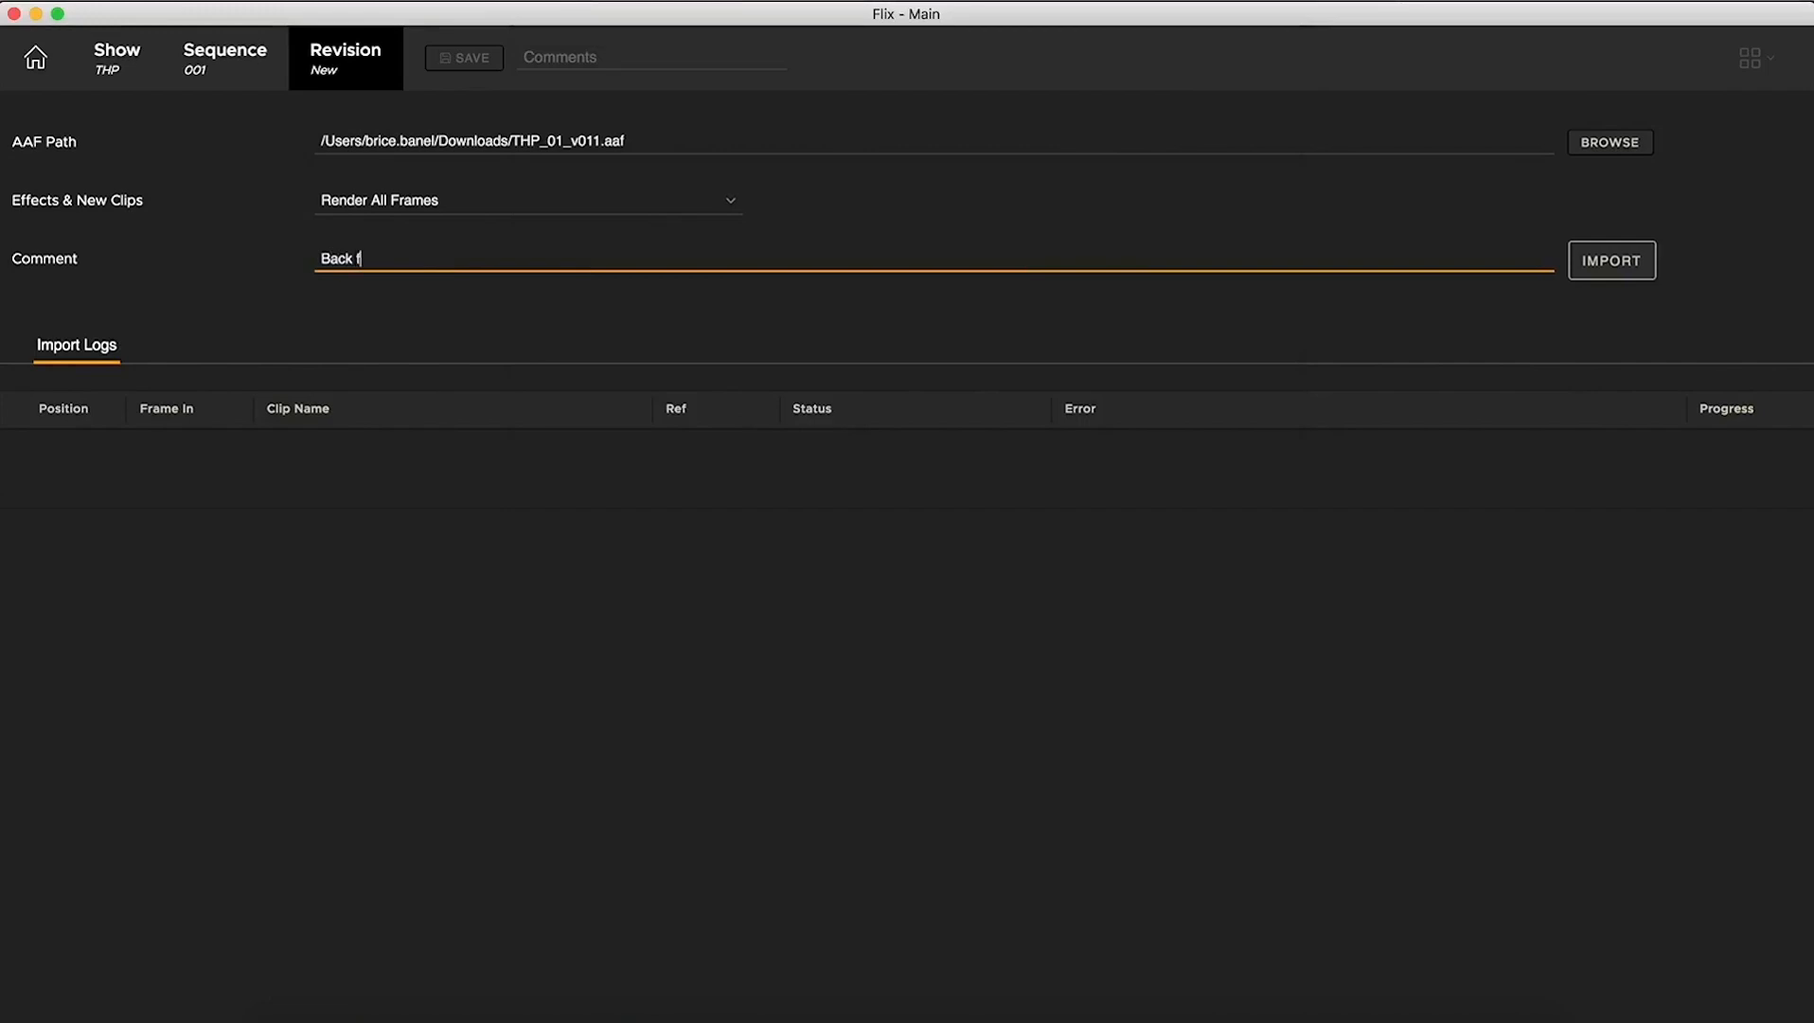
click(1629, 273)
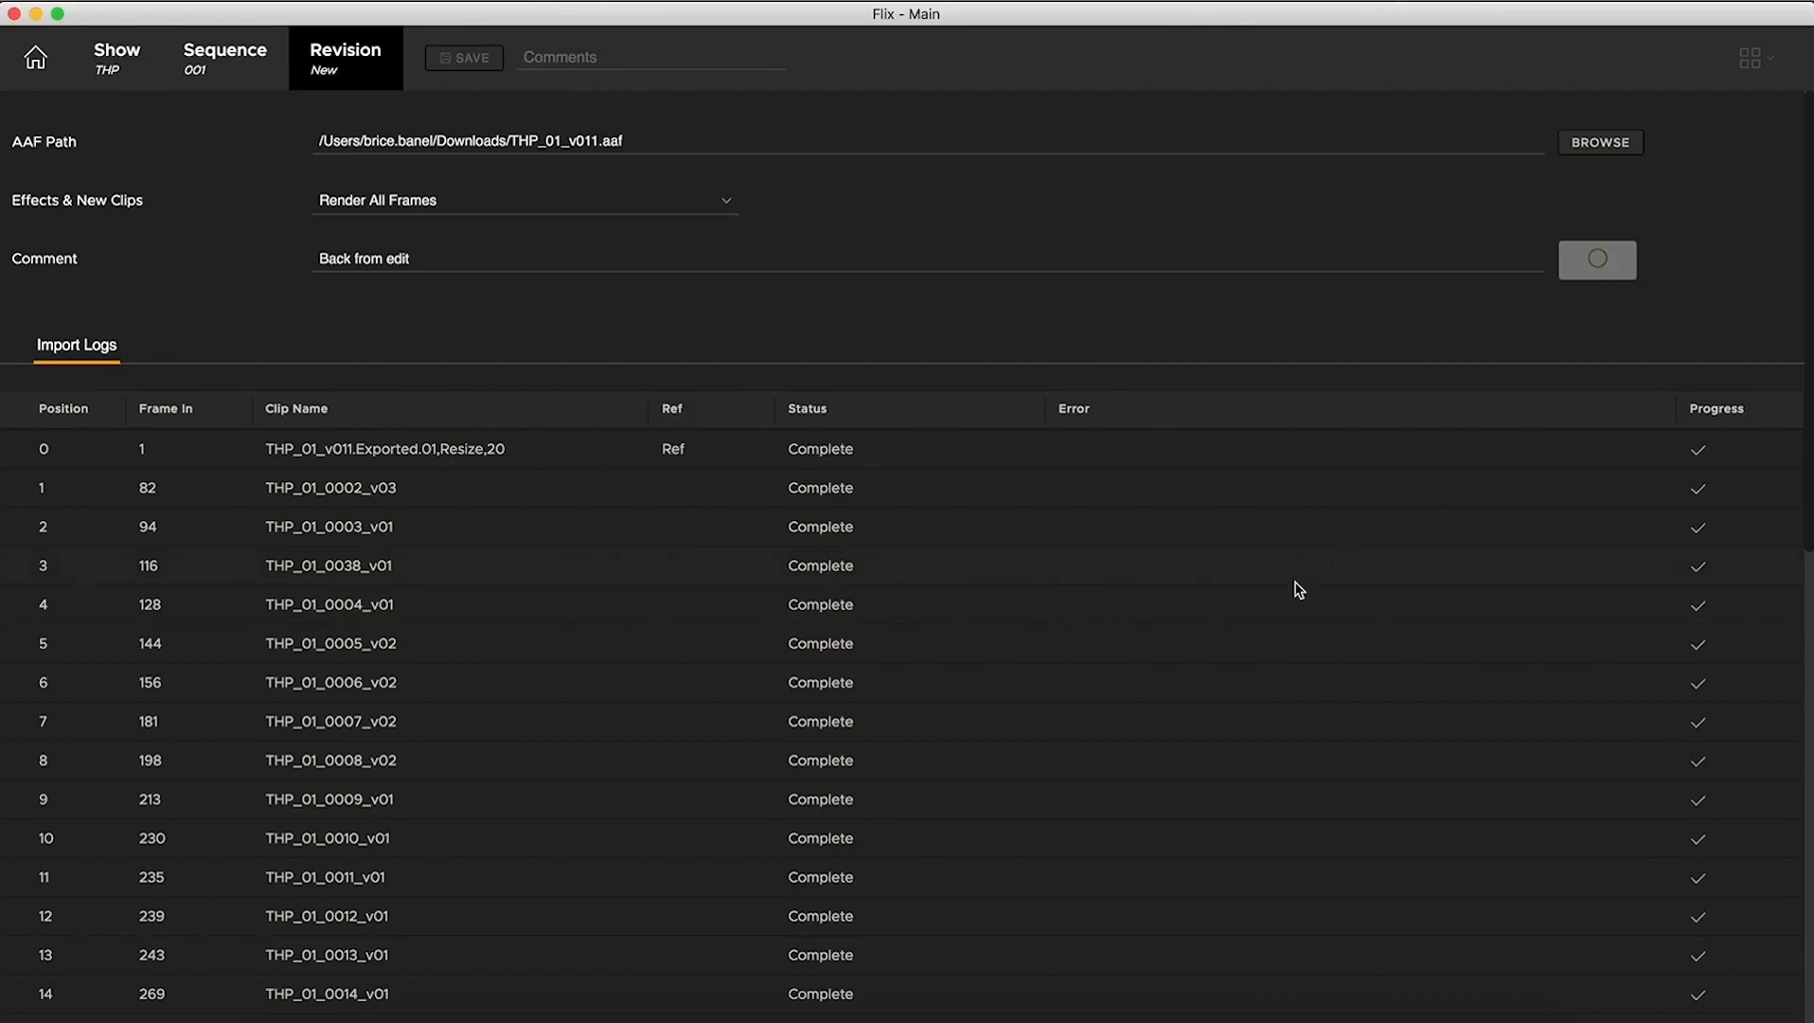
scroll(447, 457, down, 15)
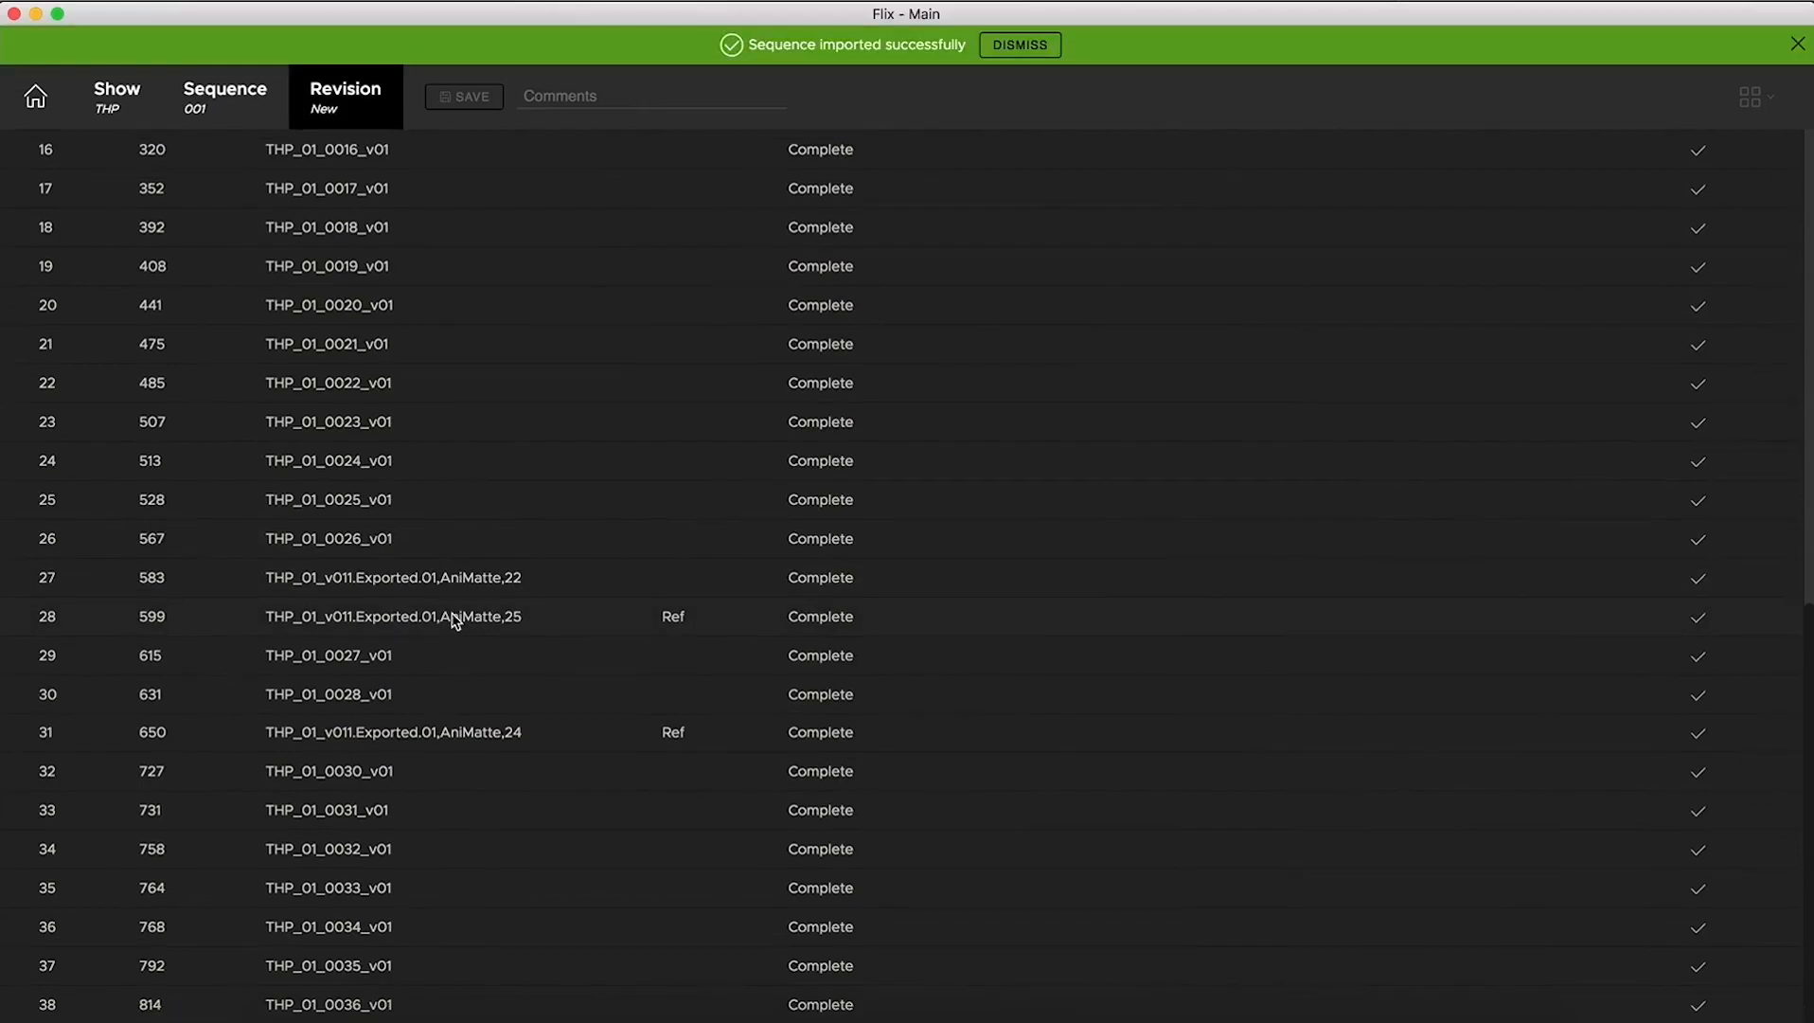
scroll(455, 621, up, 4)
scroll(454, 621, up, 10)
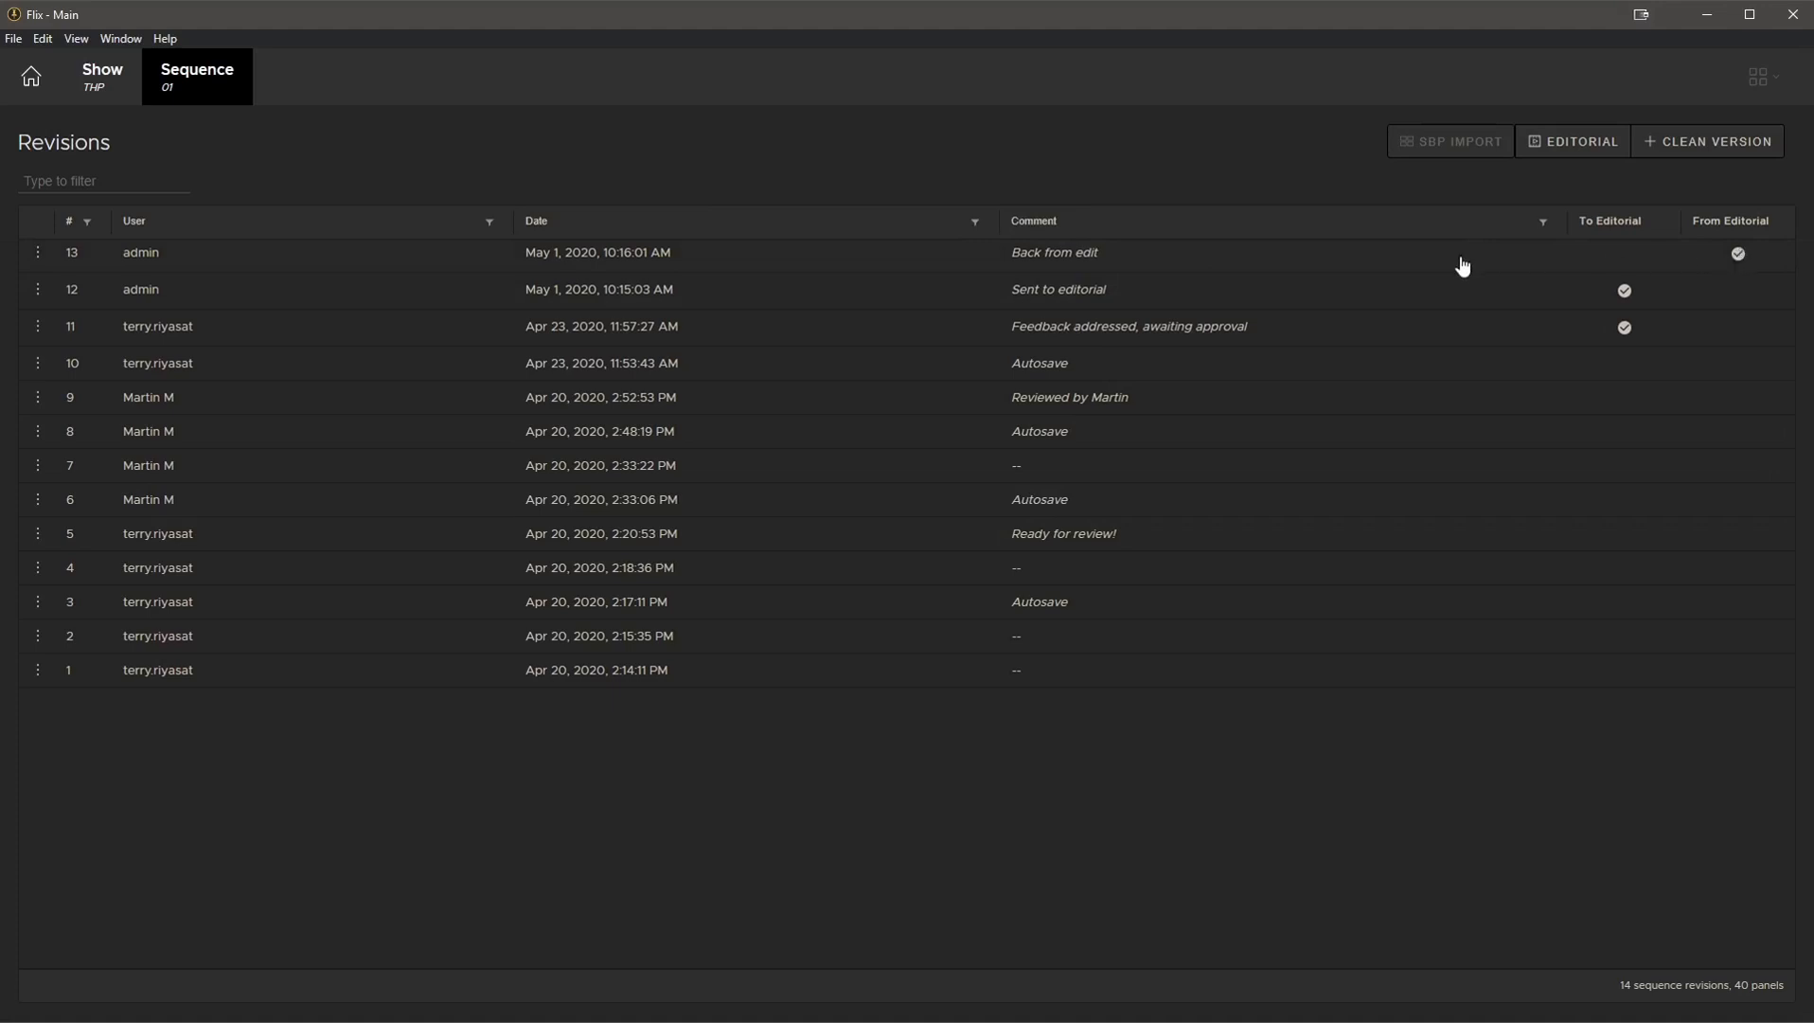
- Open revision 13, "Back from edit", of sequence 01, look over its panels and play the sequence through
double_click(664, 256)
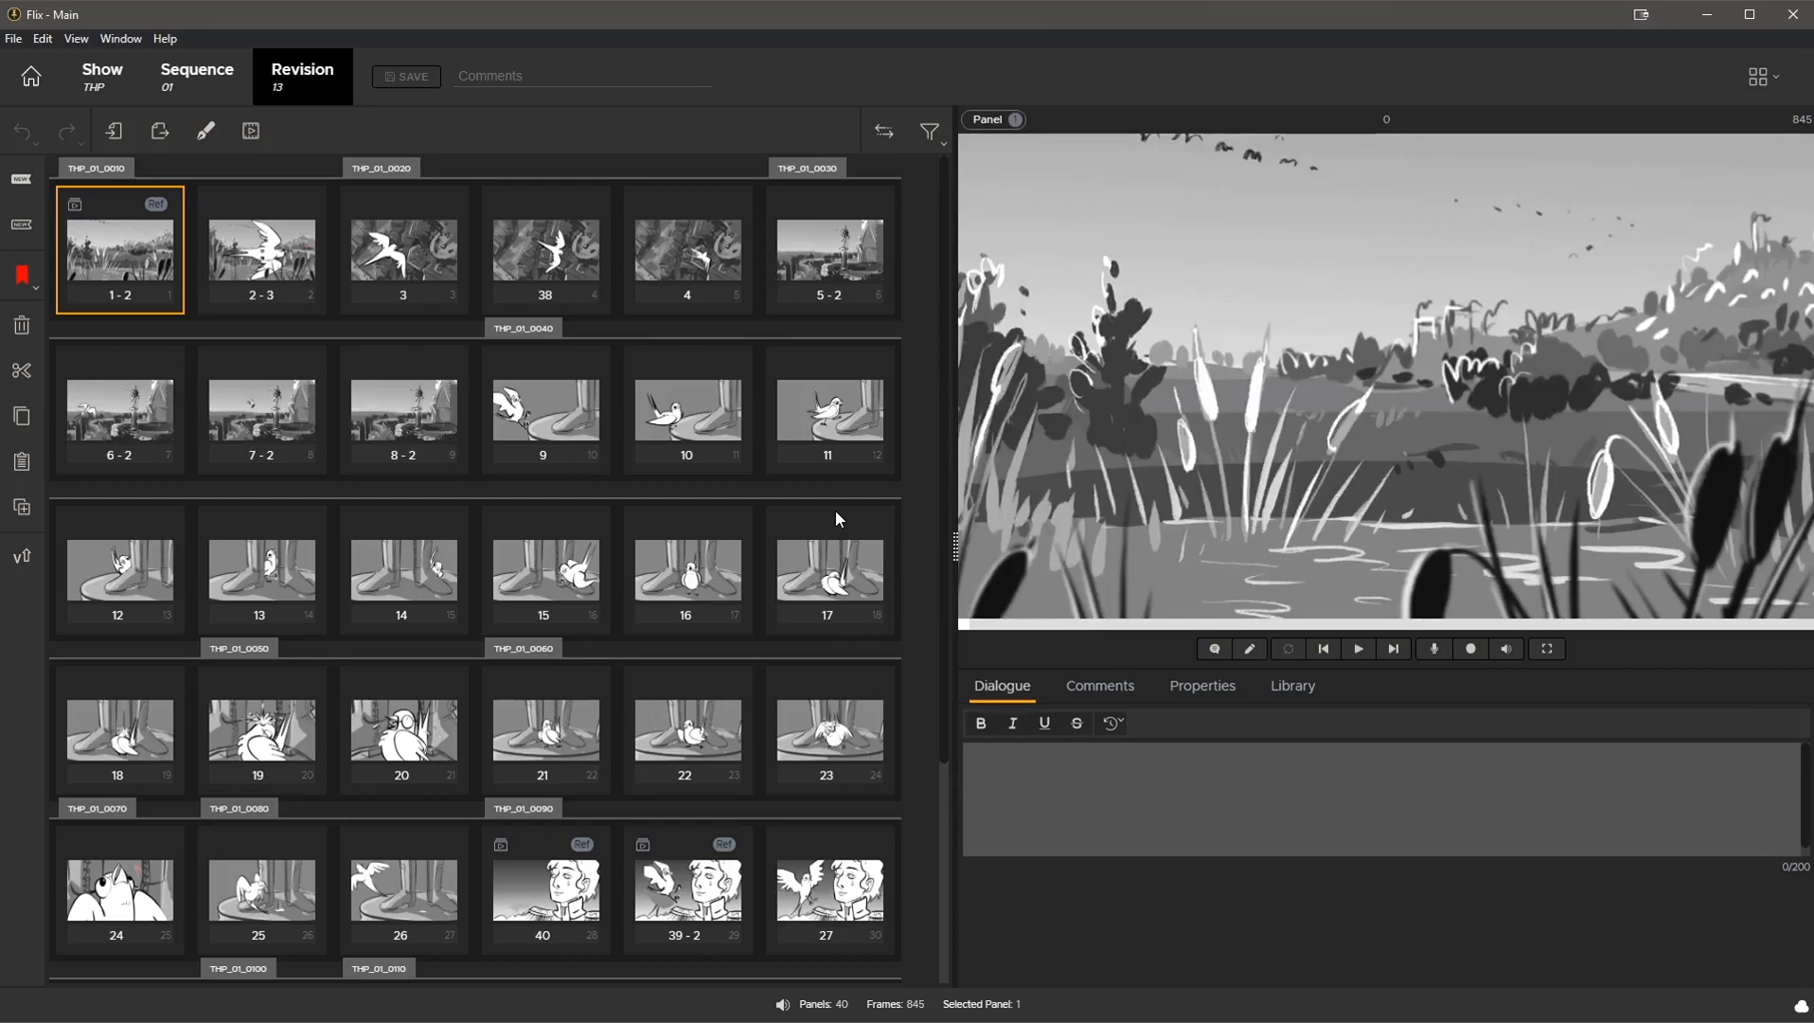
scroll(814, 513, down, 3)
scroll(813, 511, up, 3)
click(1359, 650)
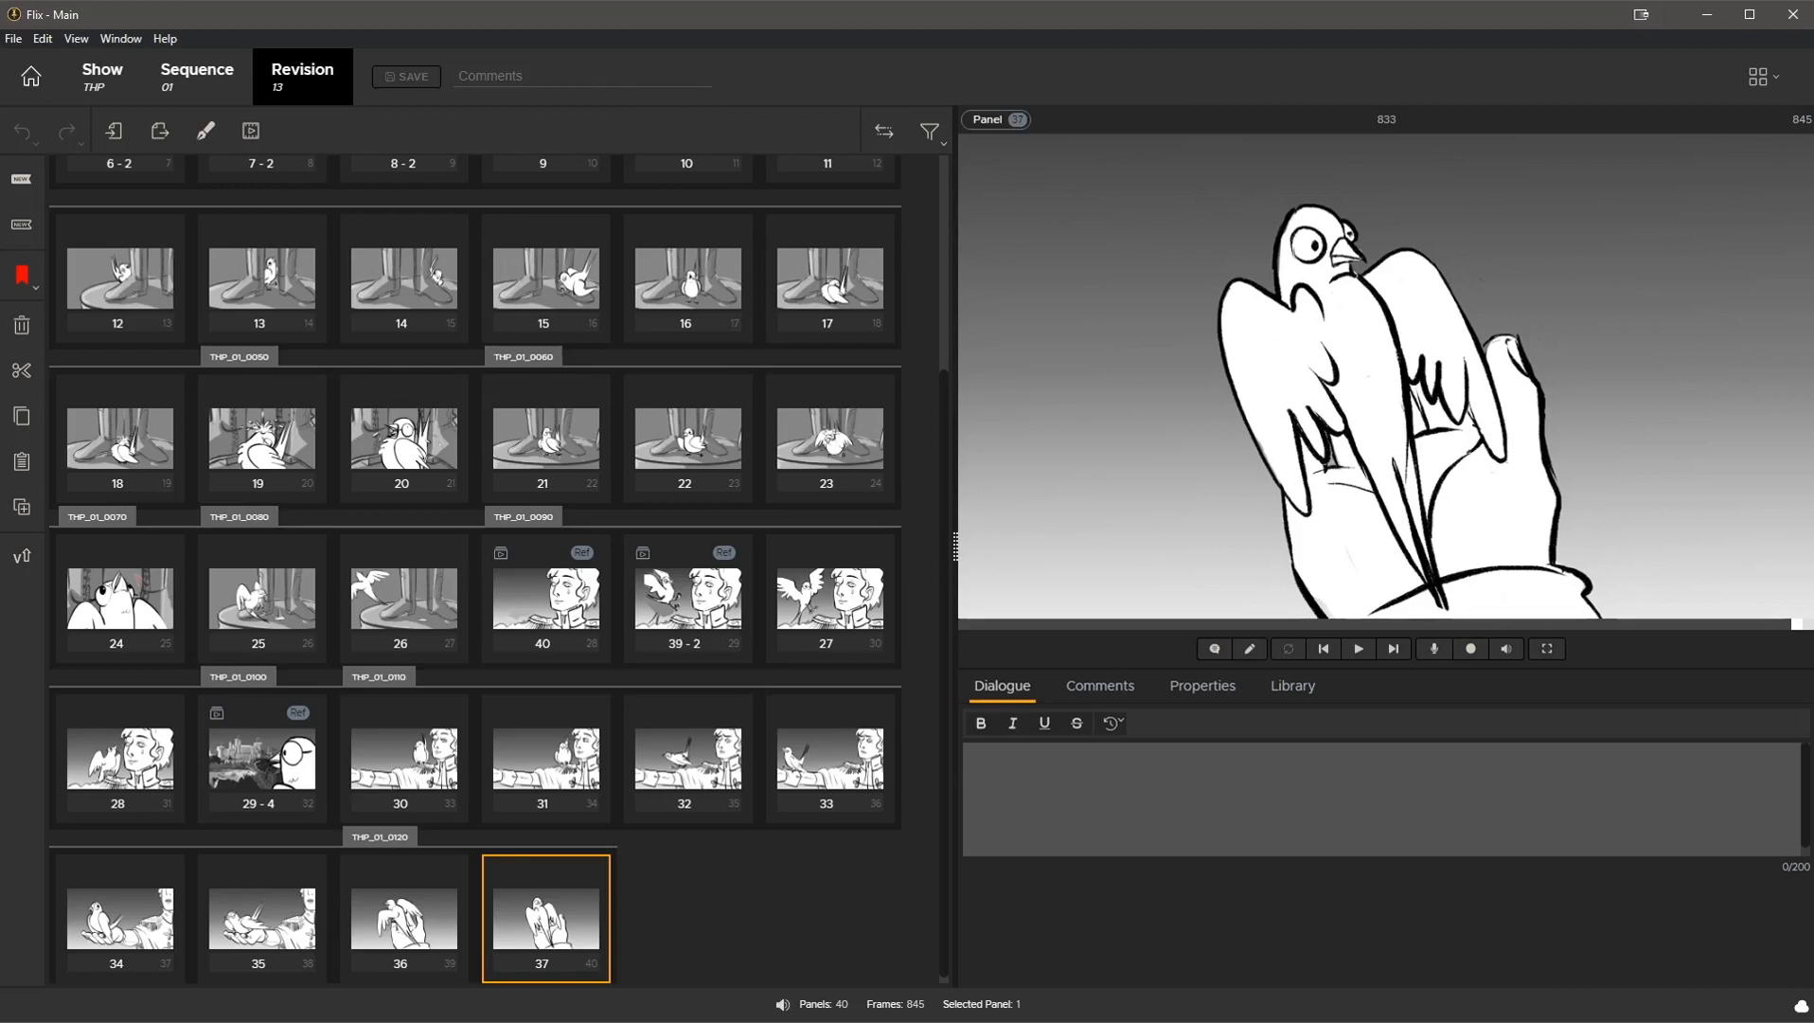
- Play the sequence's first panel, 1-2, and flag it with a green marker
scroll(945, 942, up, 3)
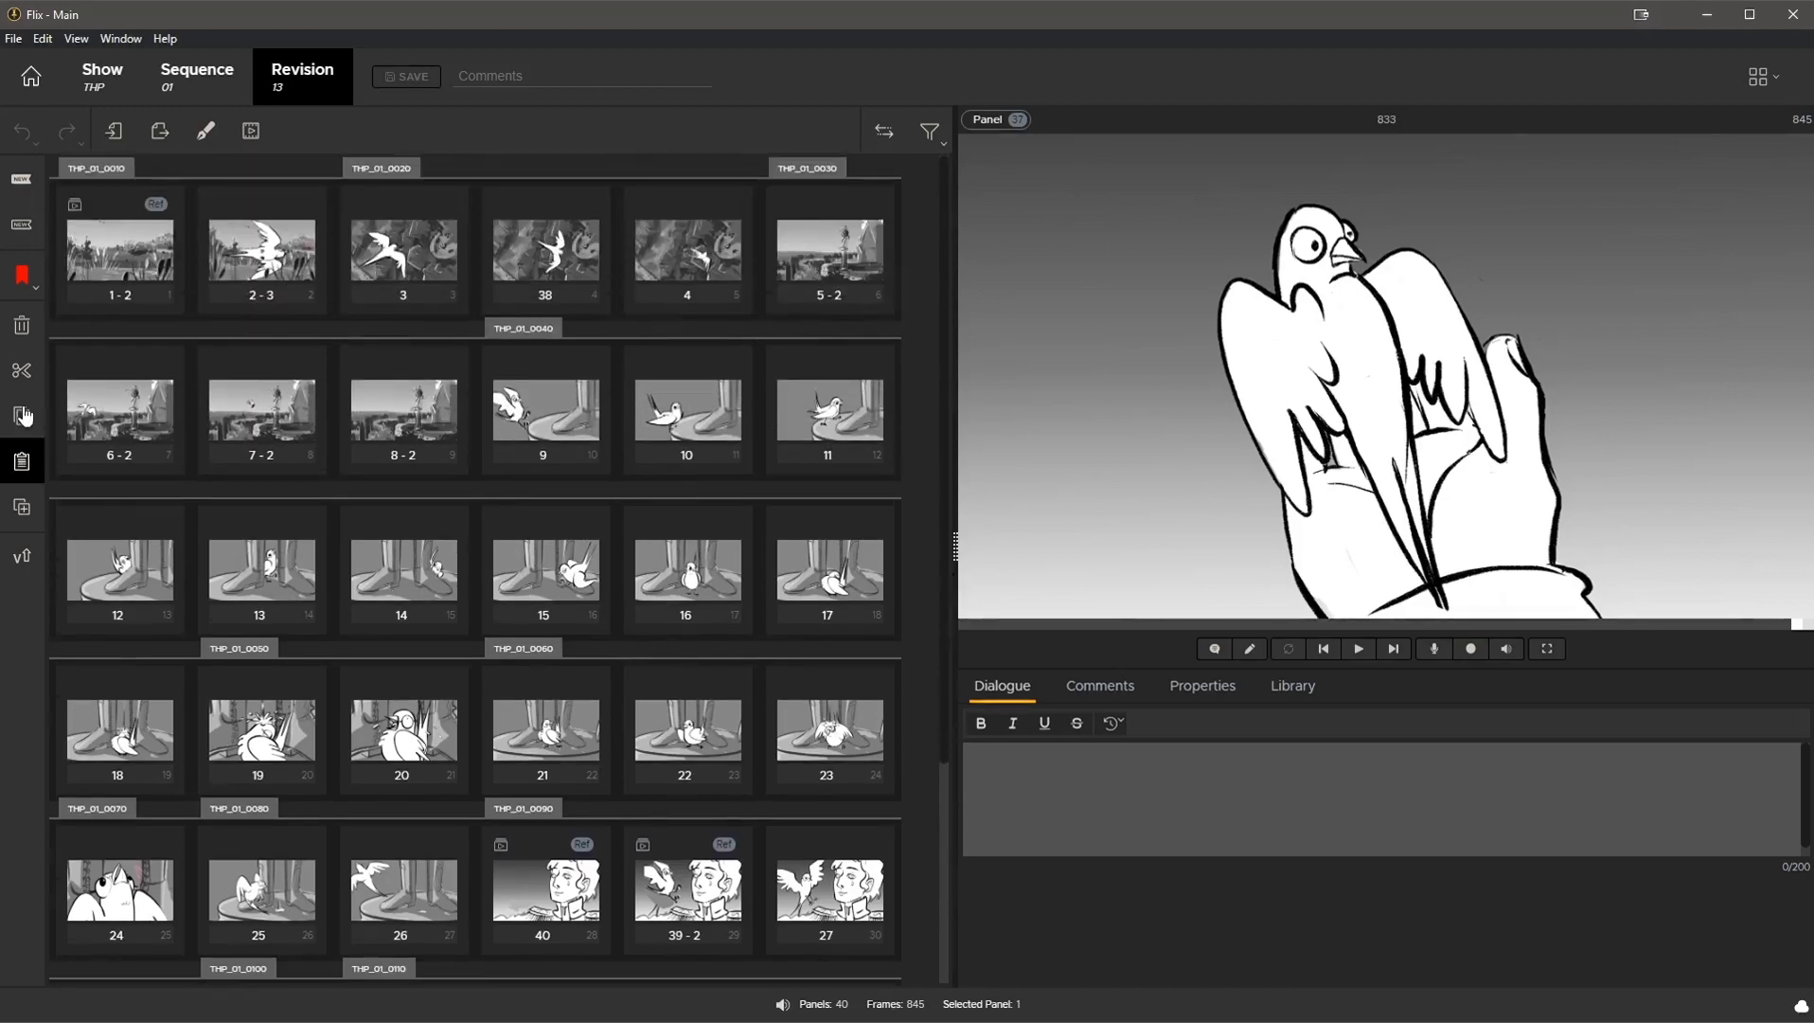
click(111, 280)
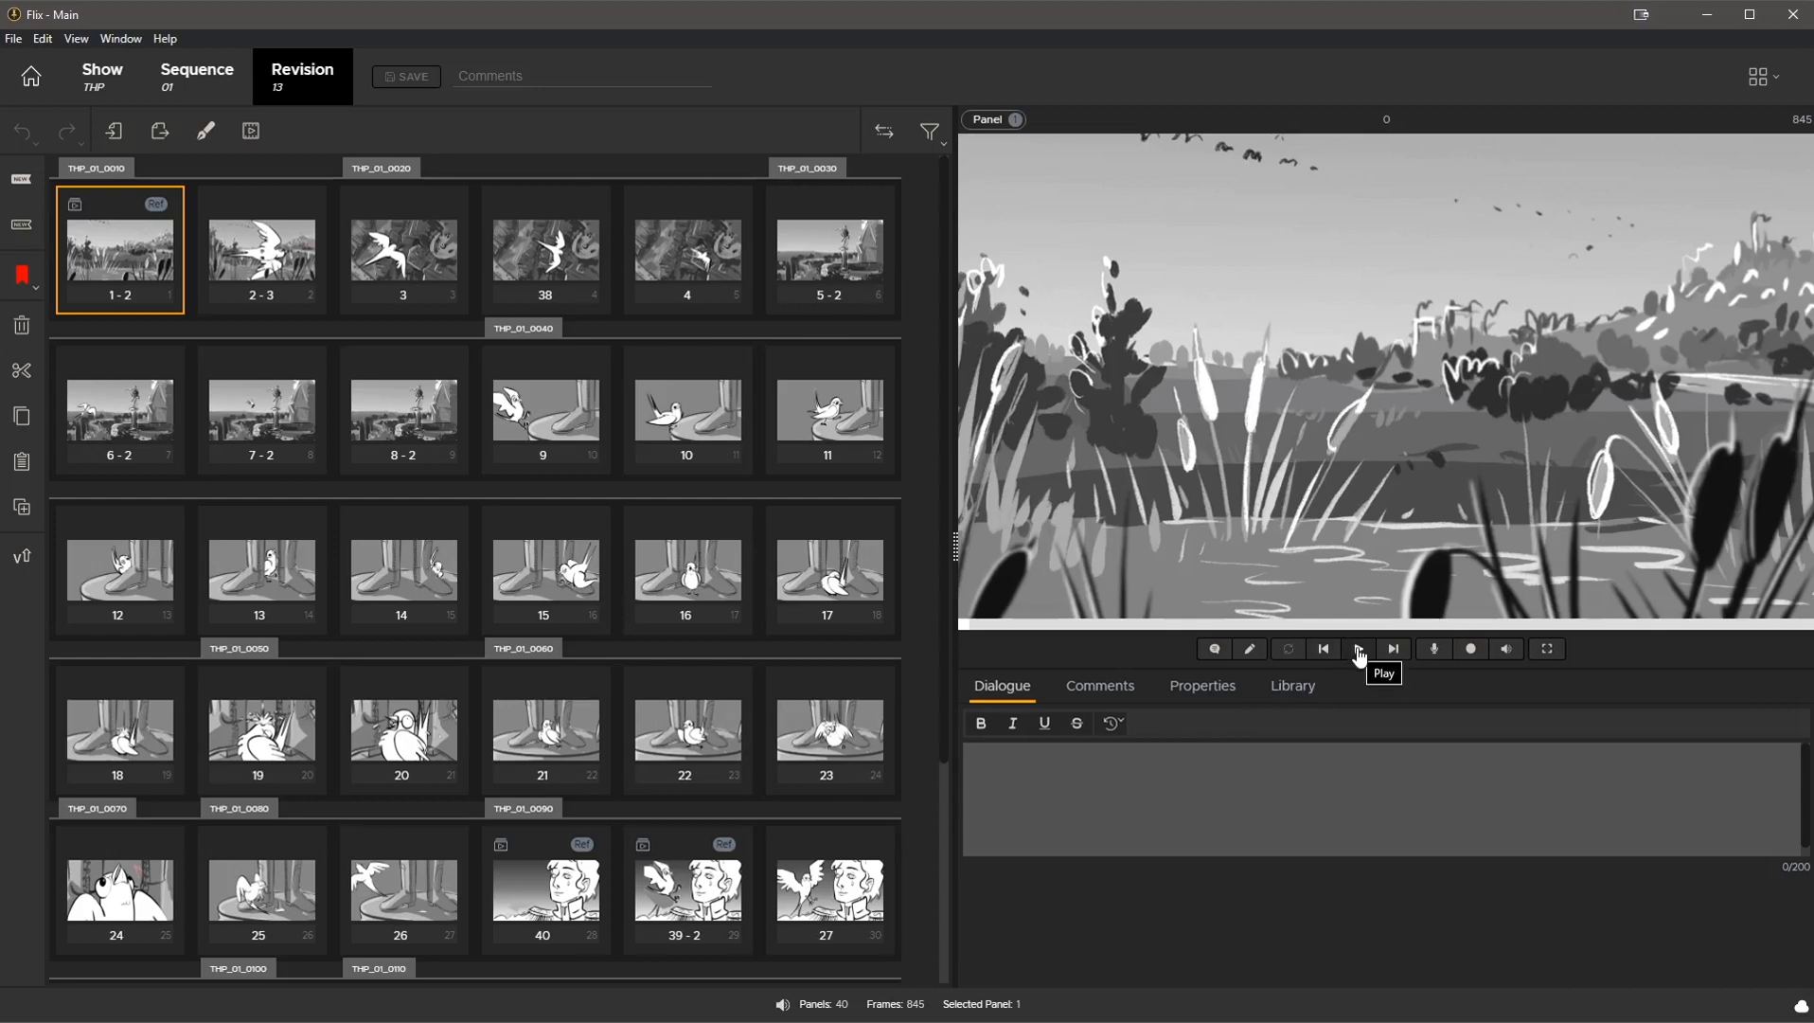
click(1359, 654)
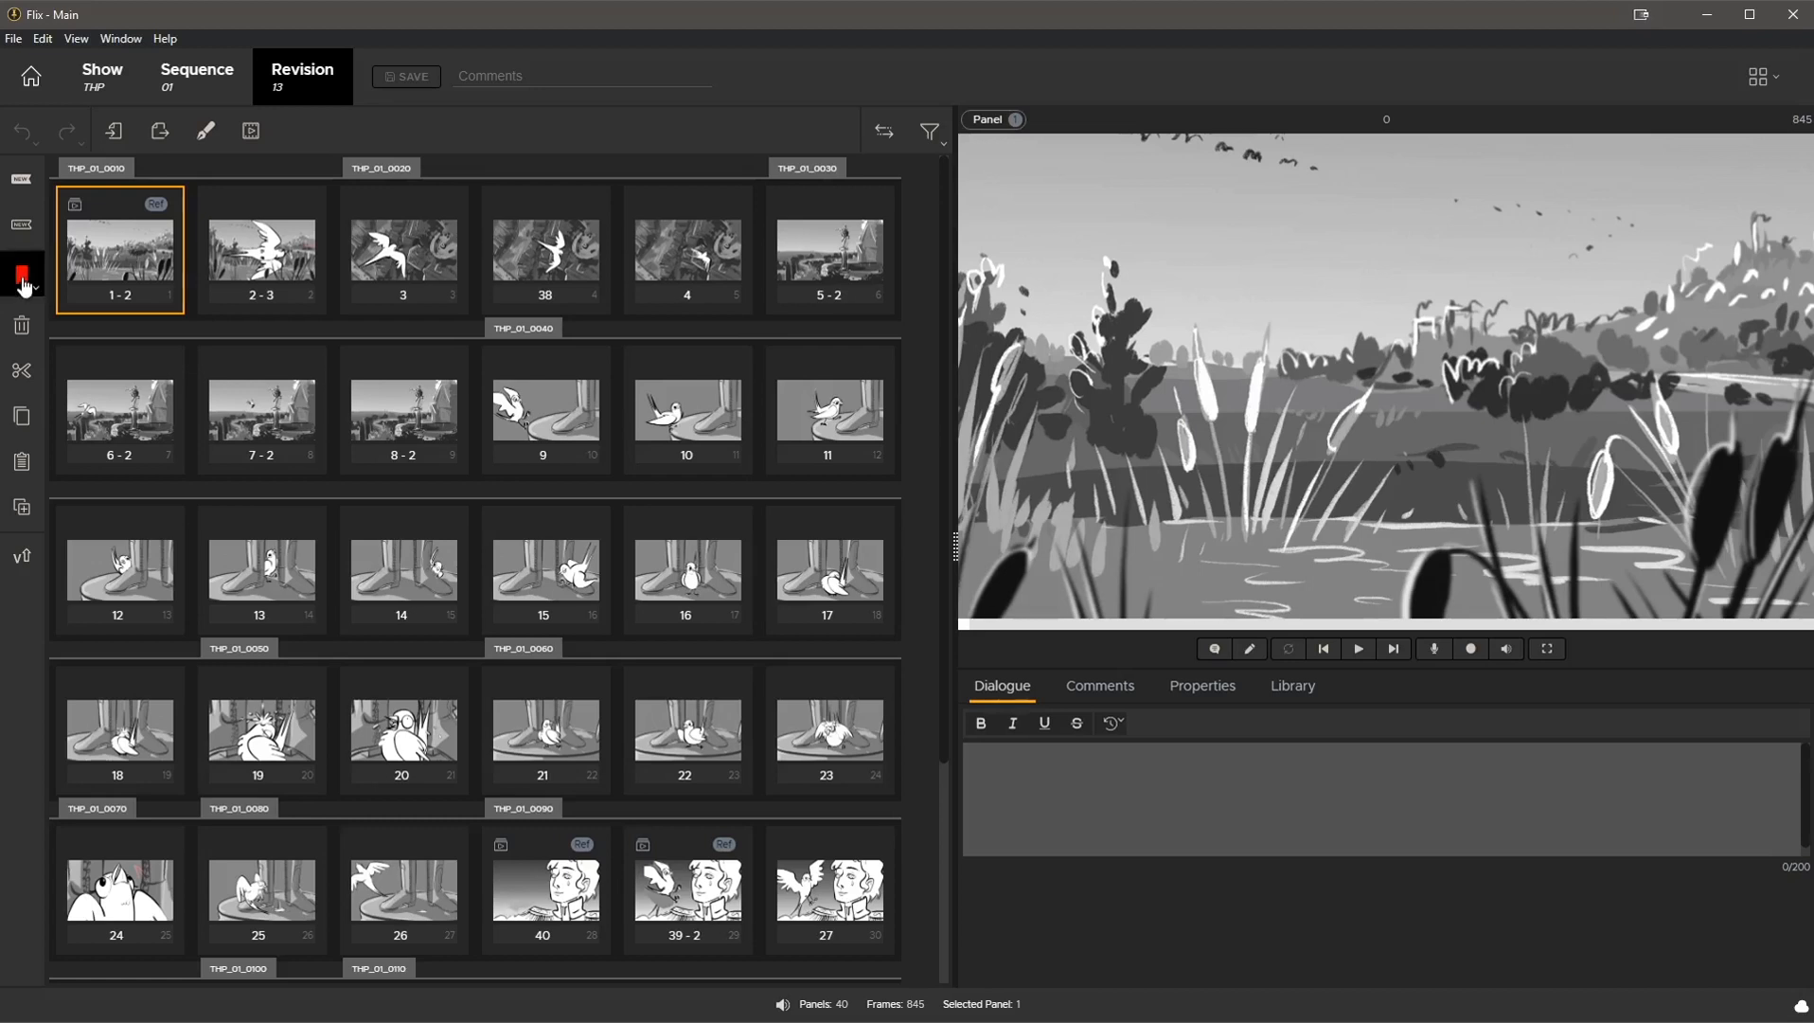
click(24, 287)
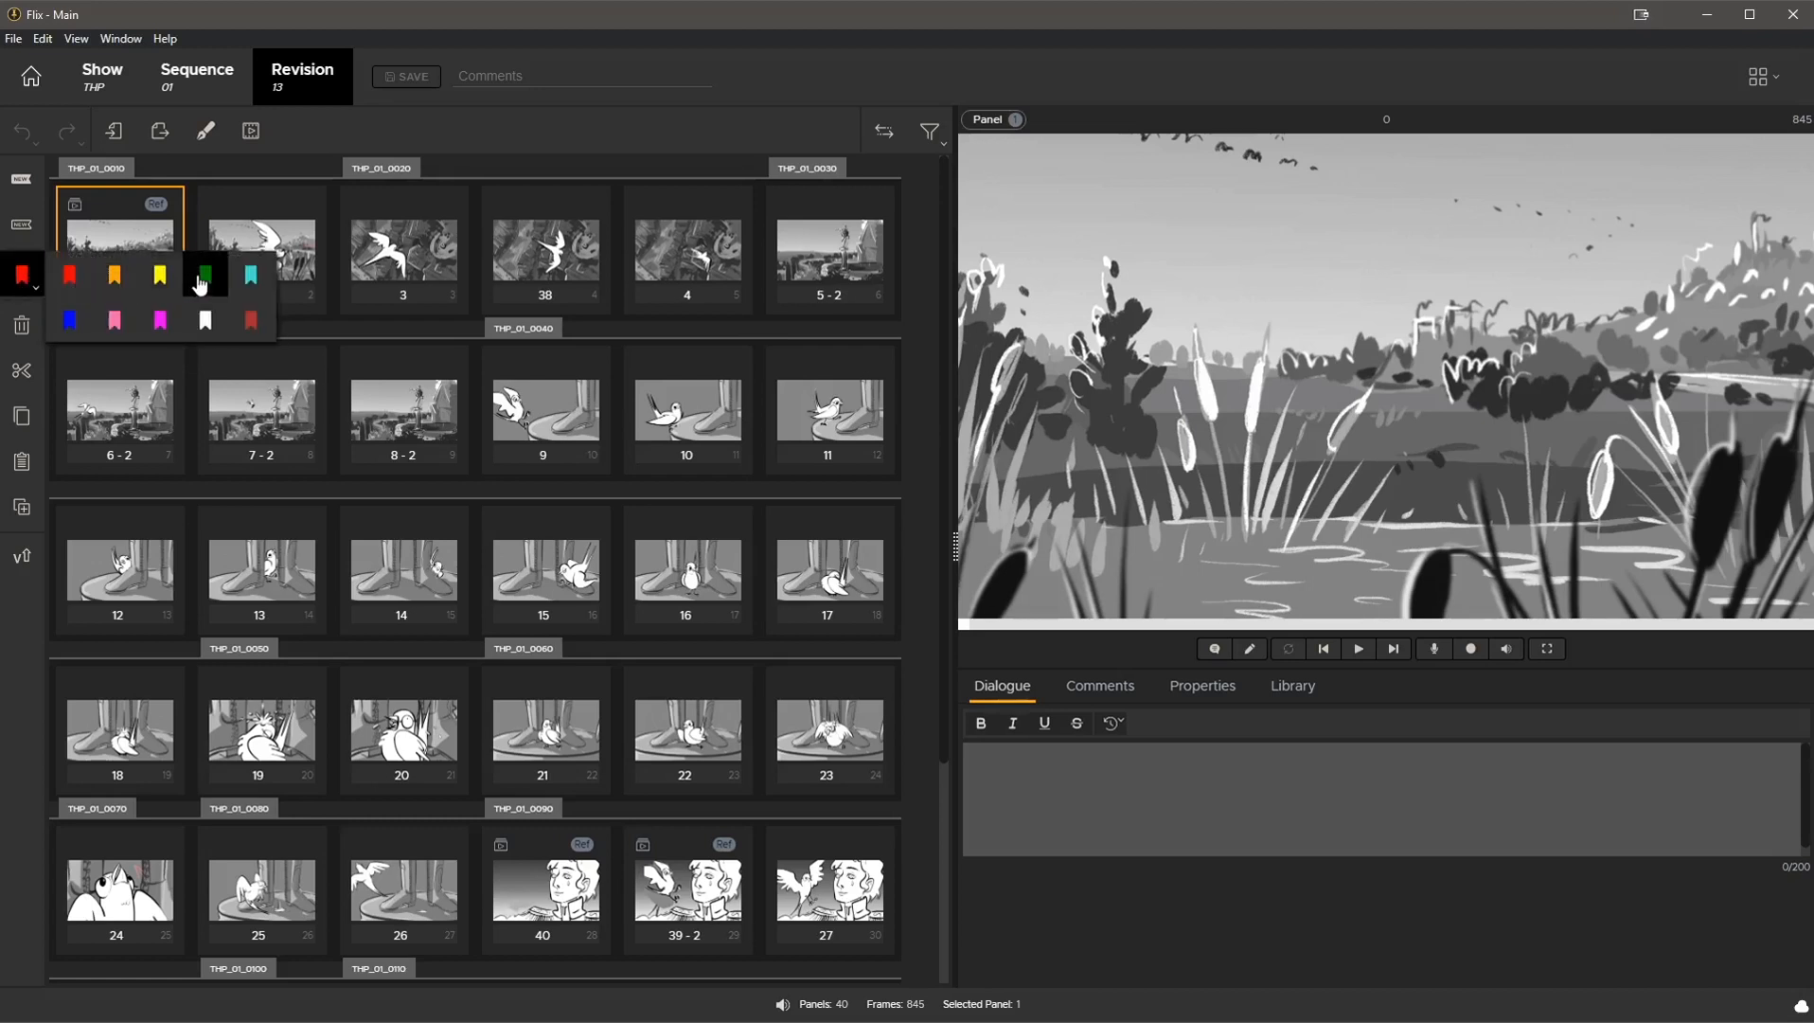
click(199, 278)
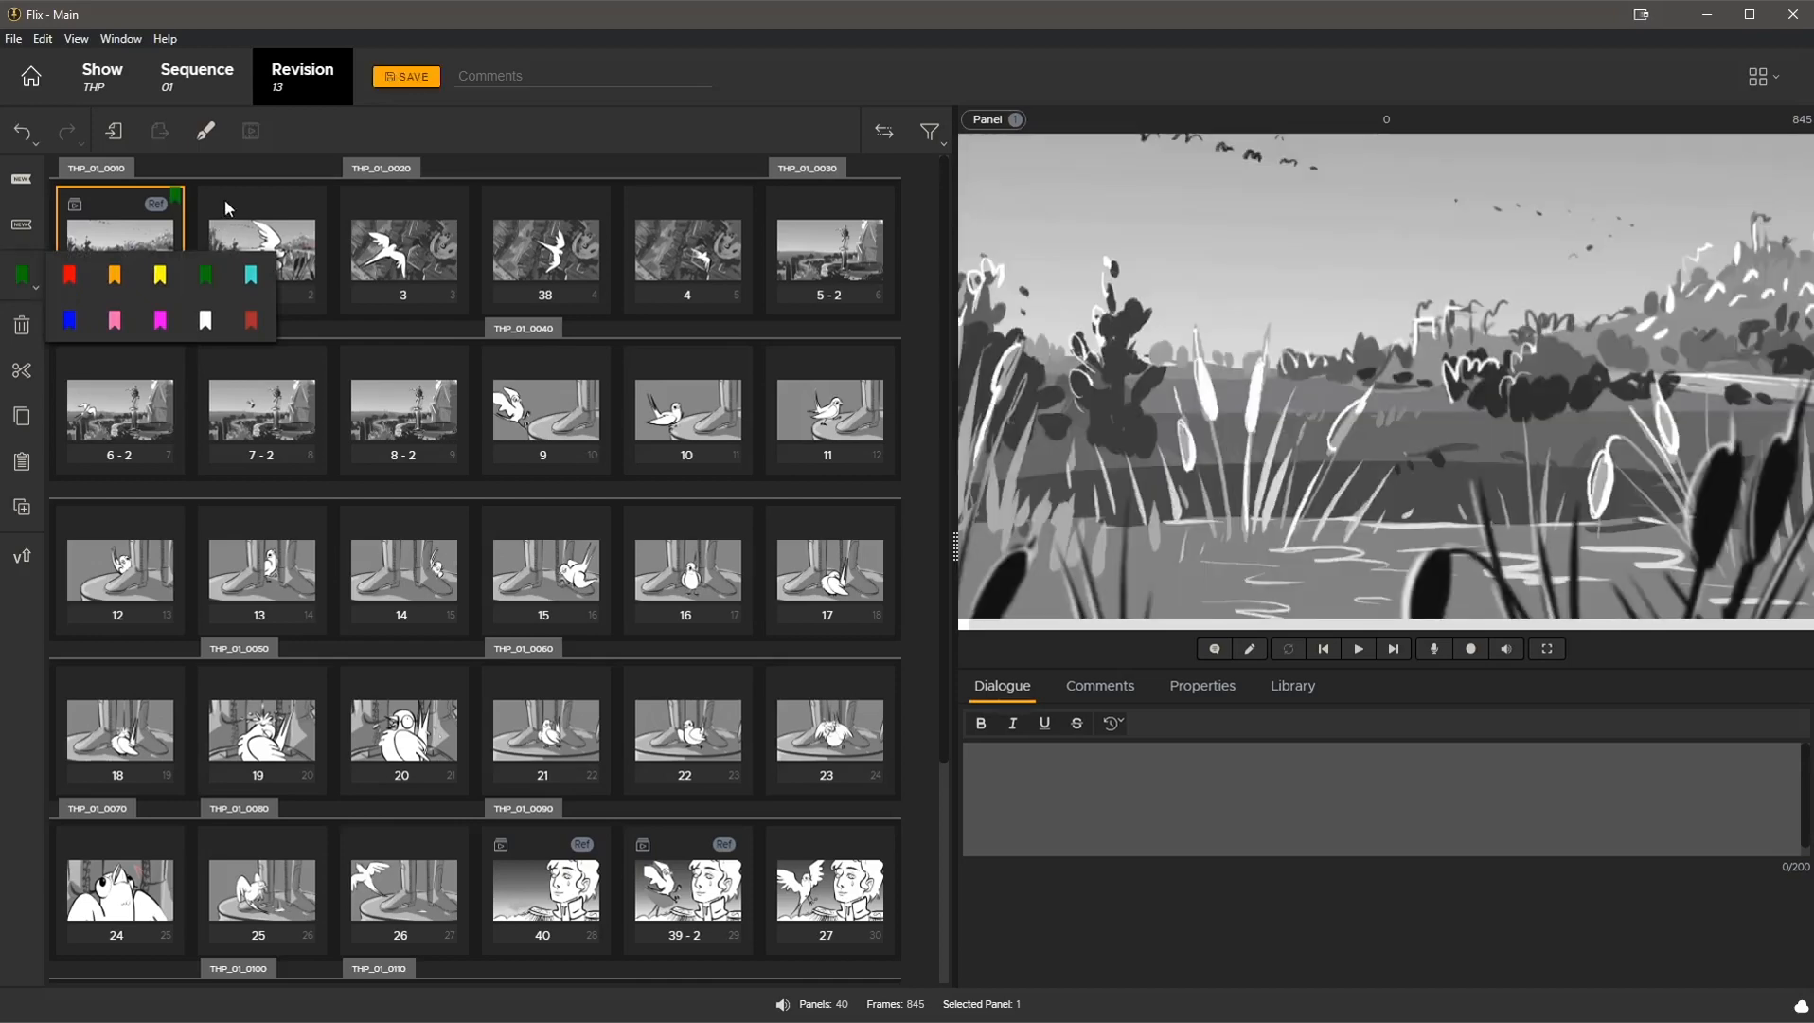
click(243, 165)
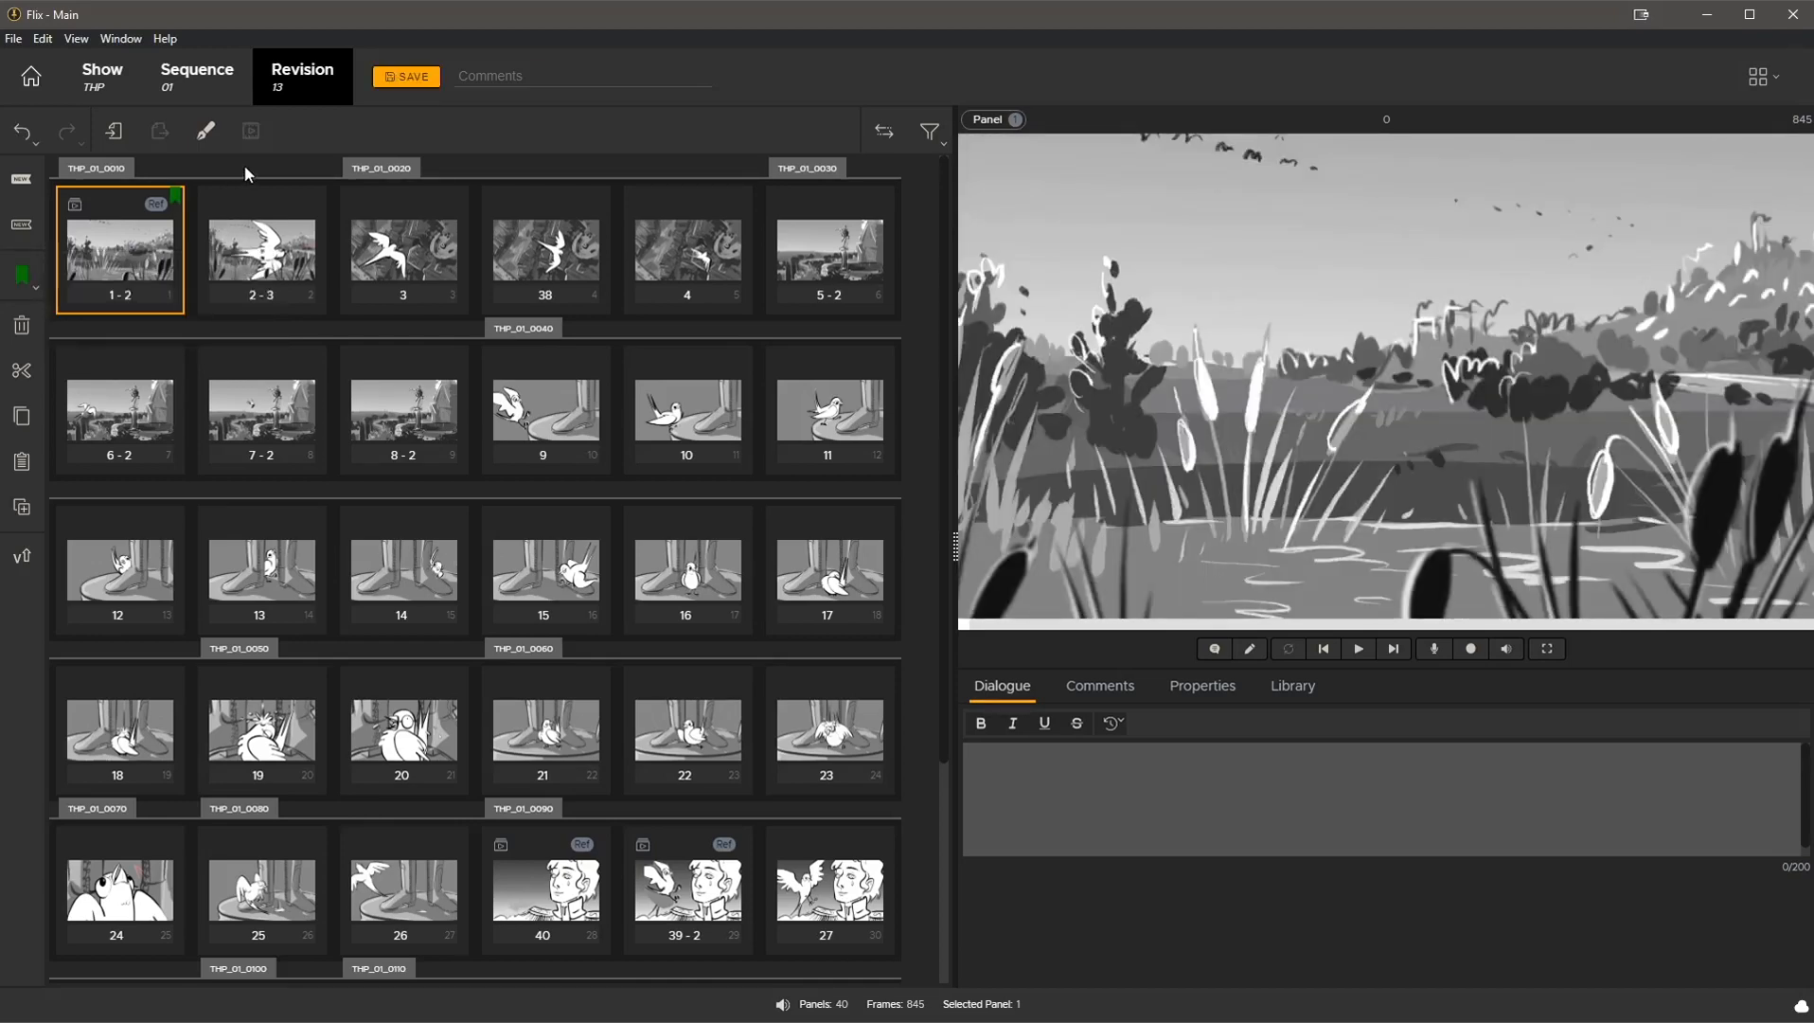
- Compare the reference panels 40 and 39-2, and flag both with a blue marker
scroll(571, 577, down, 3)
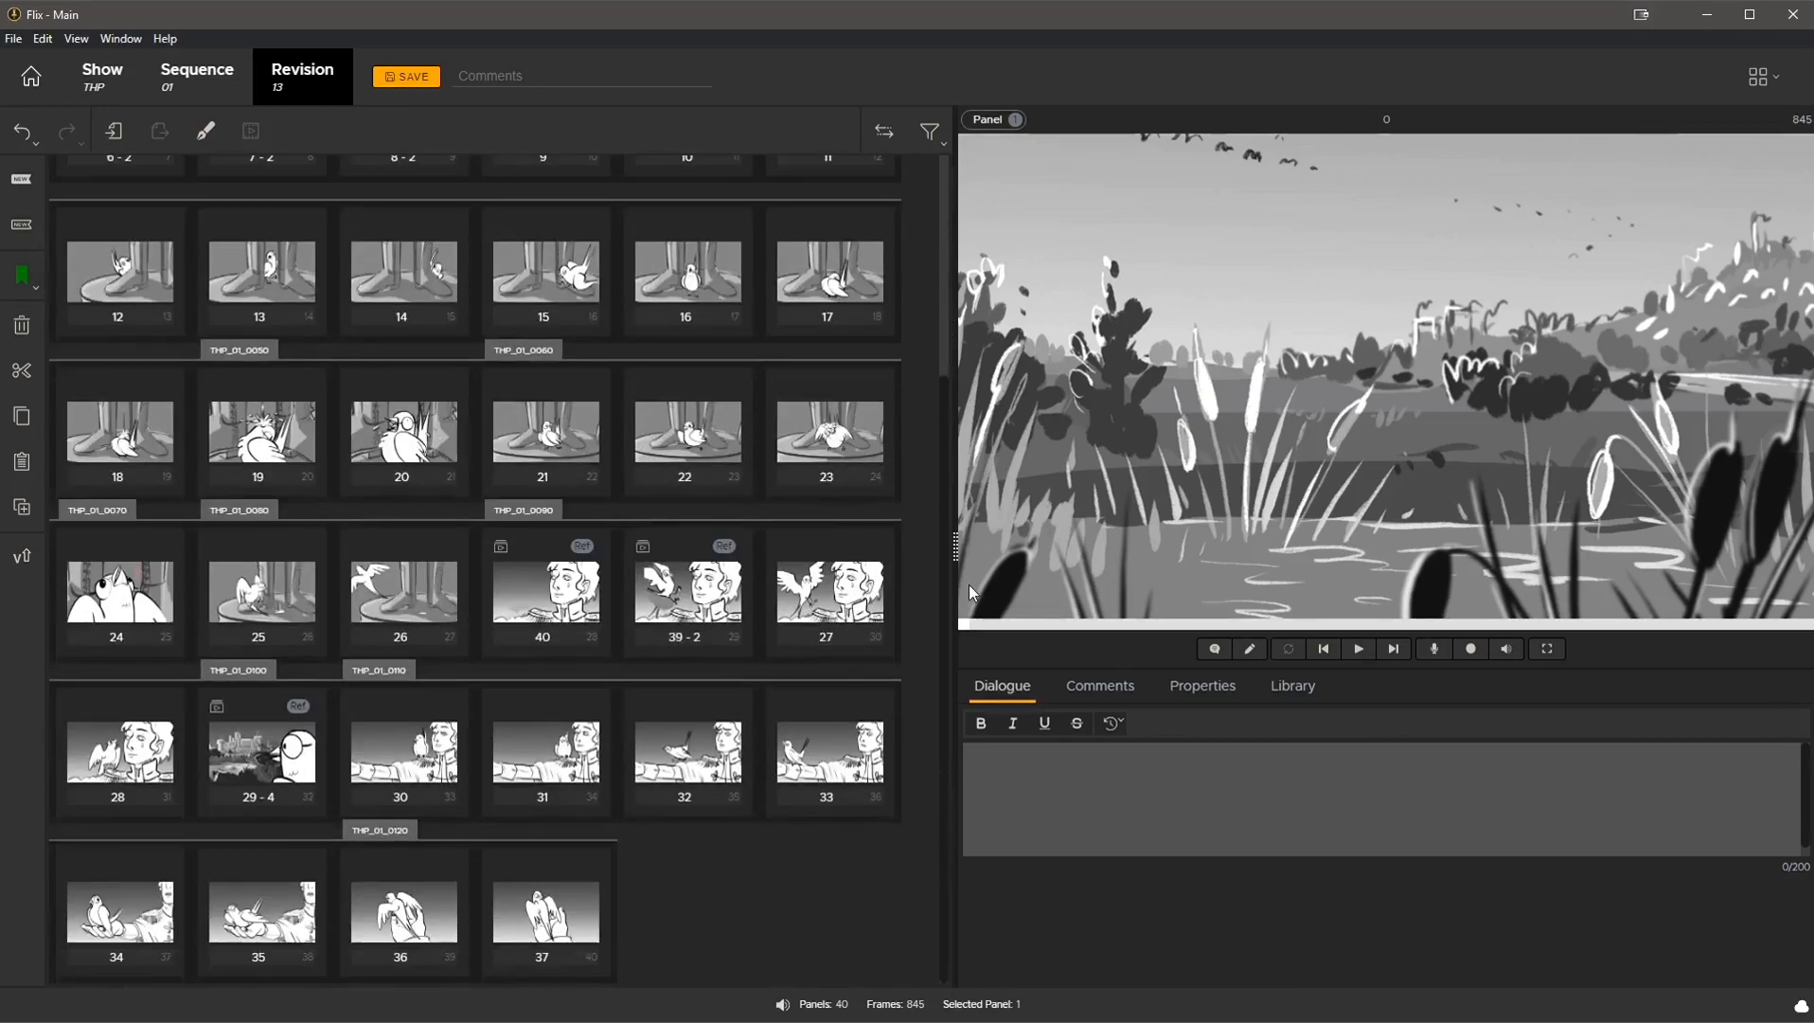
click(567, 587)
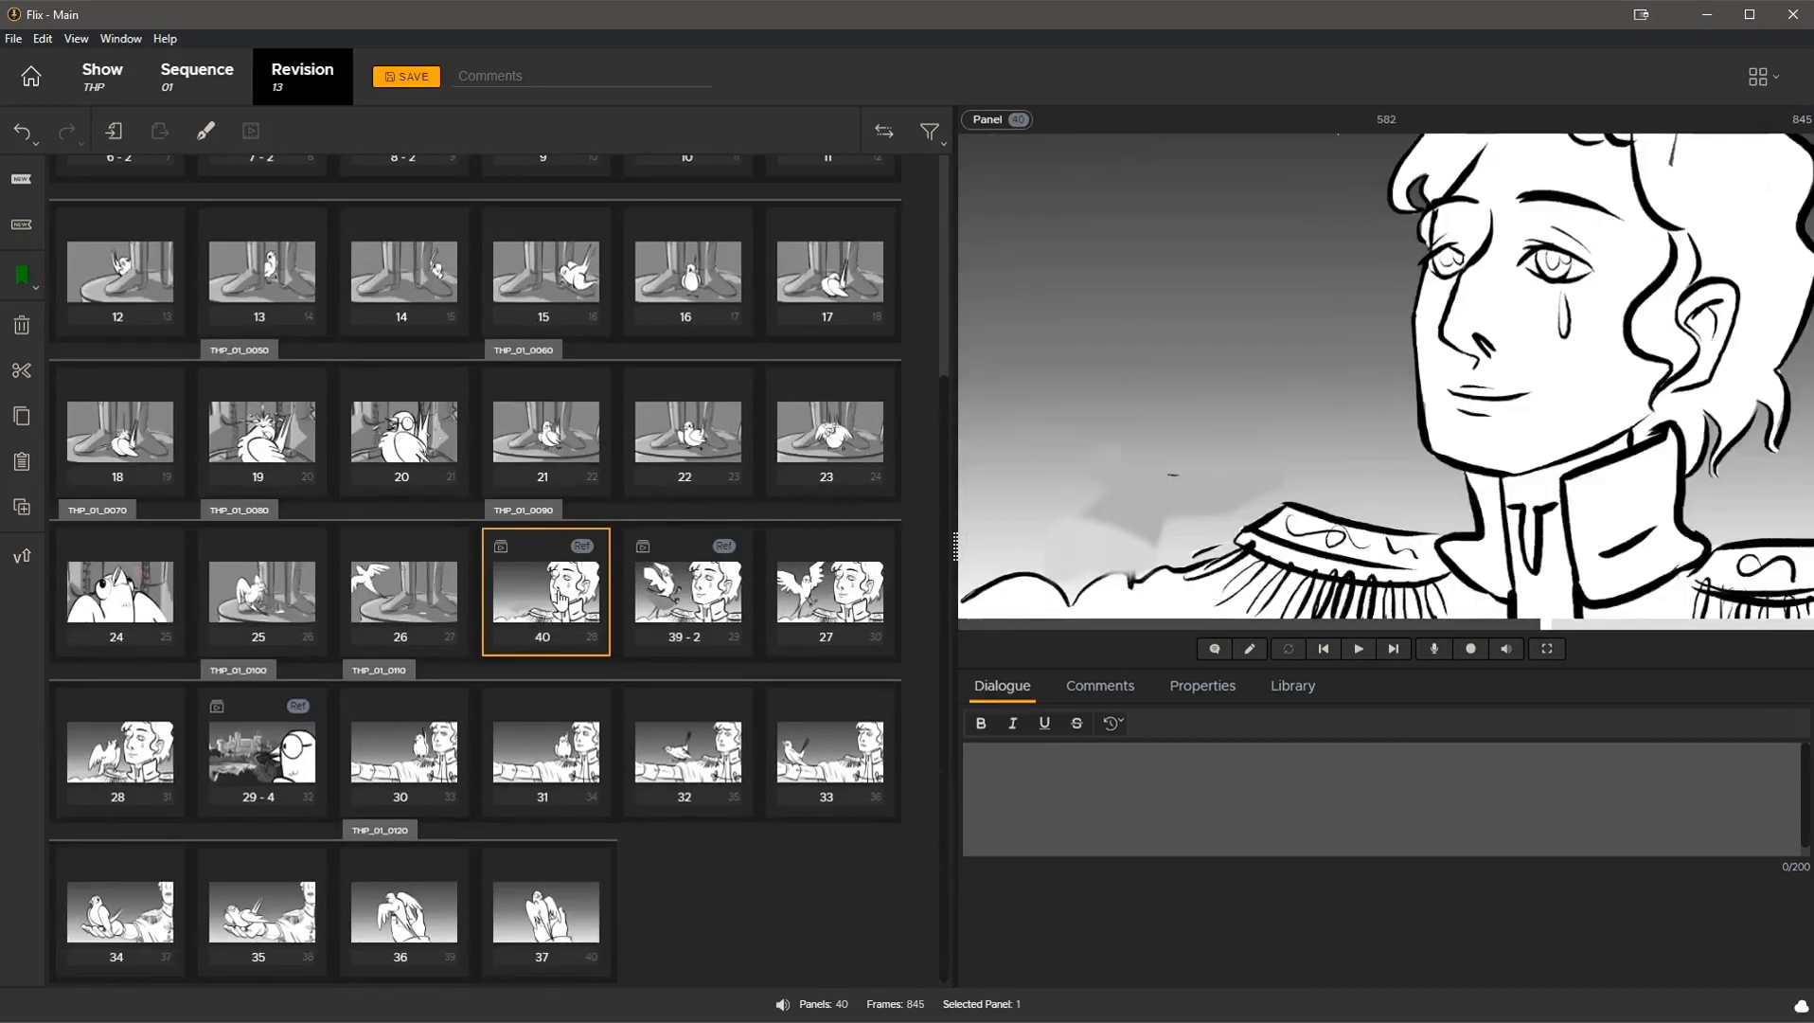
click(671, 606)
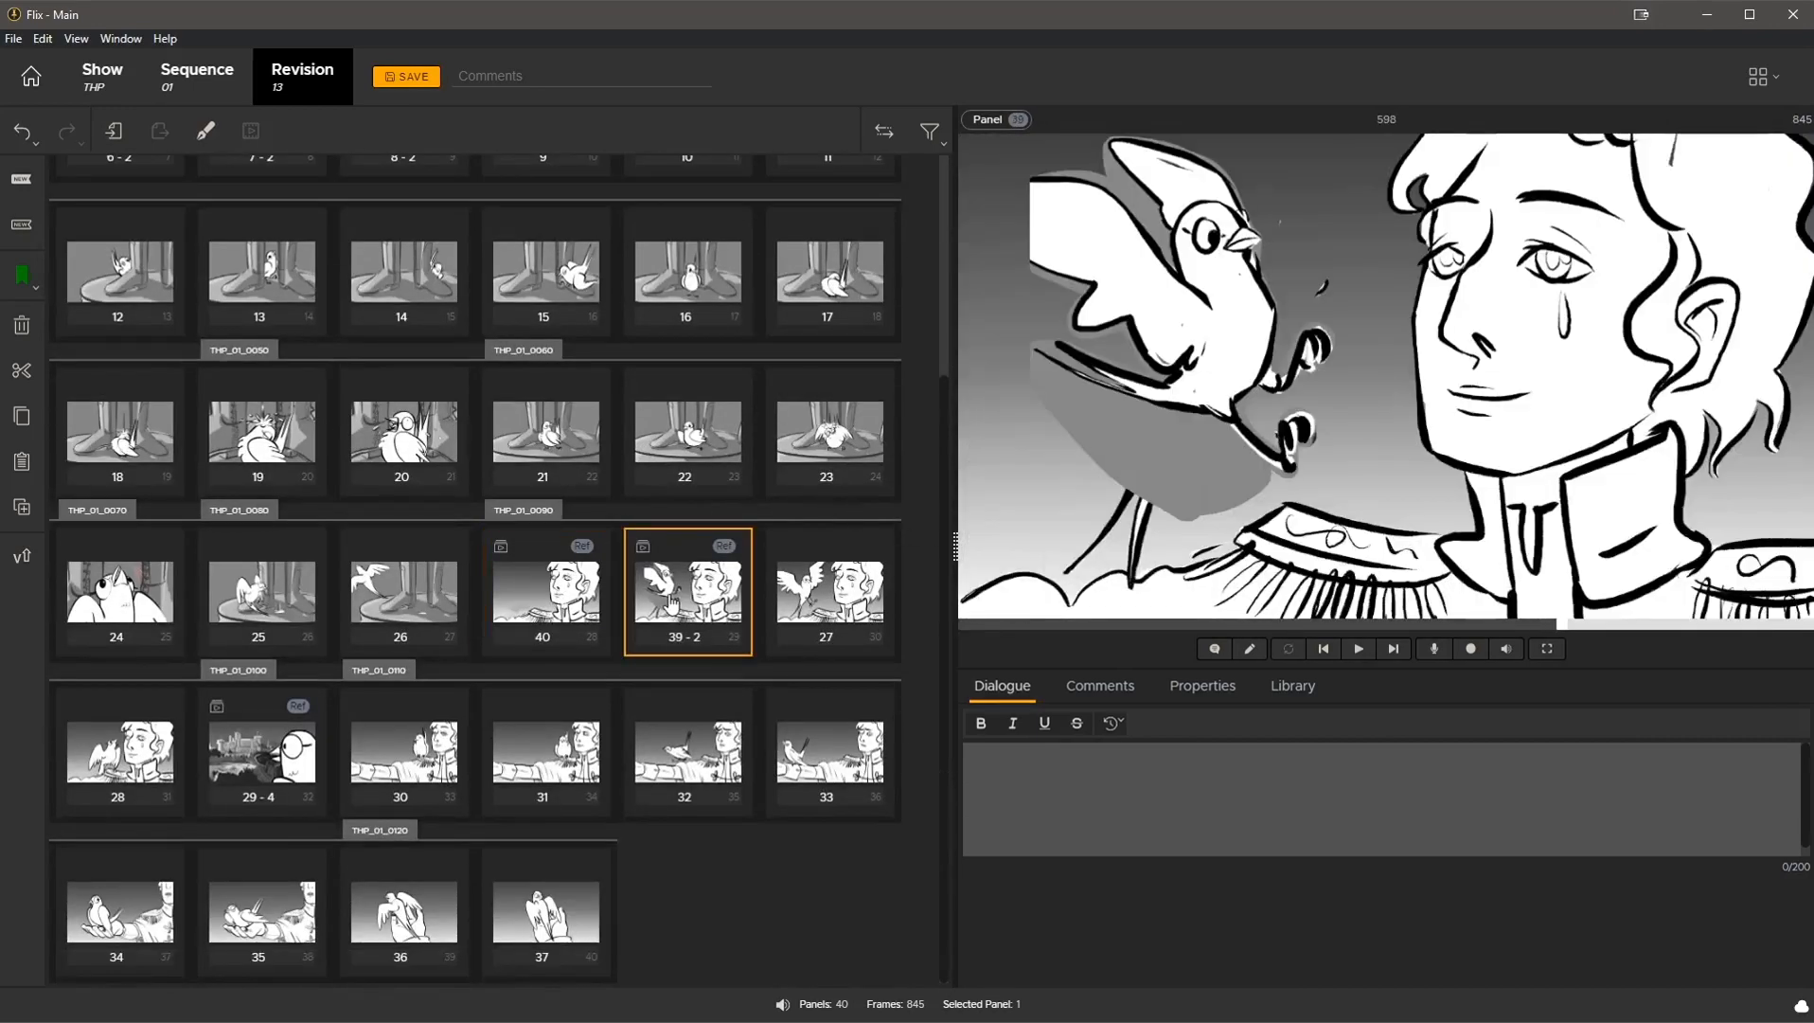
click(584, 602)
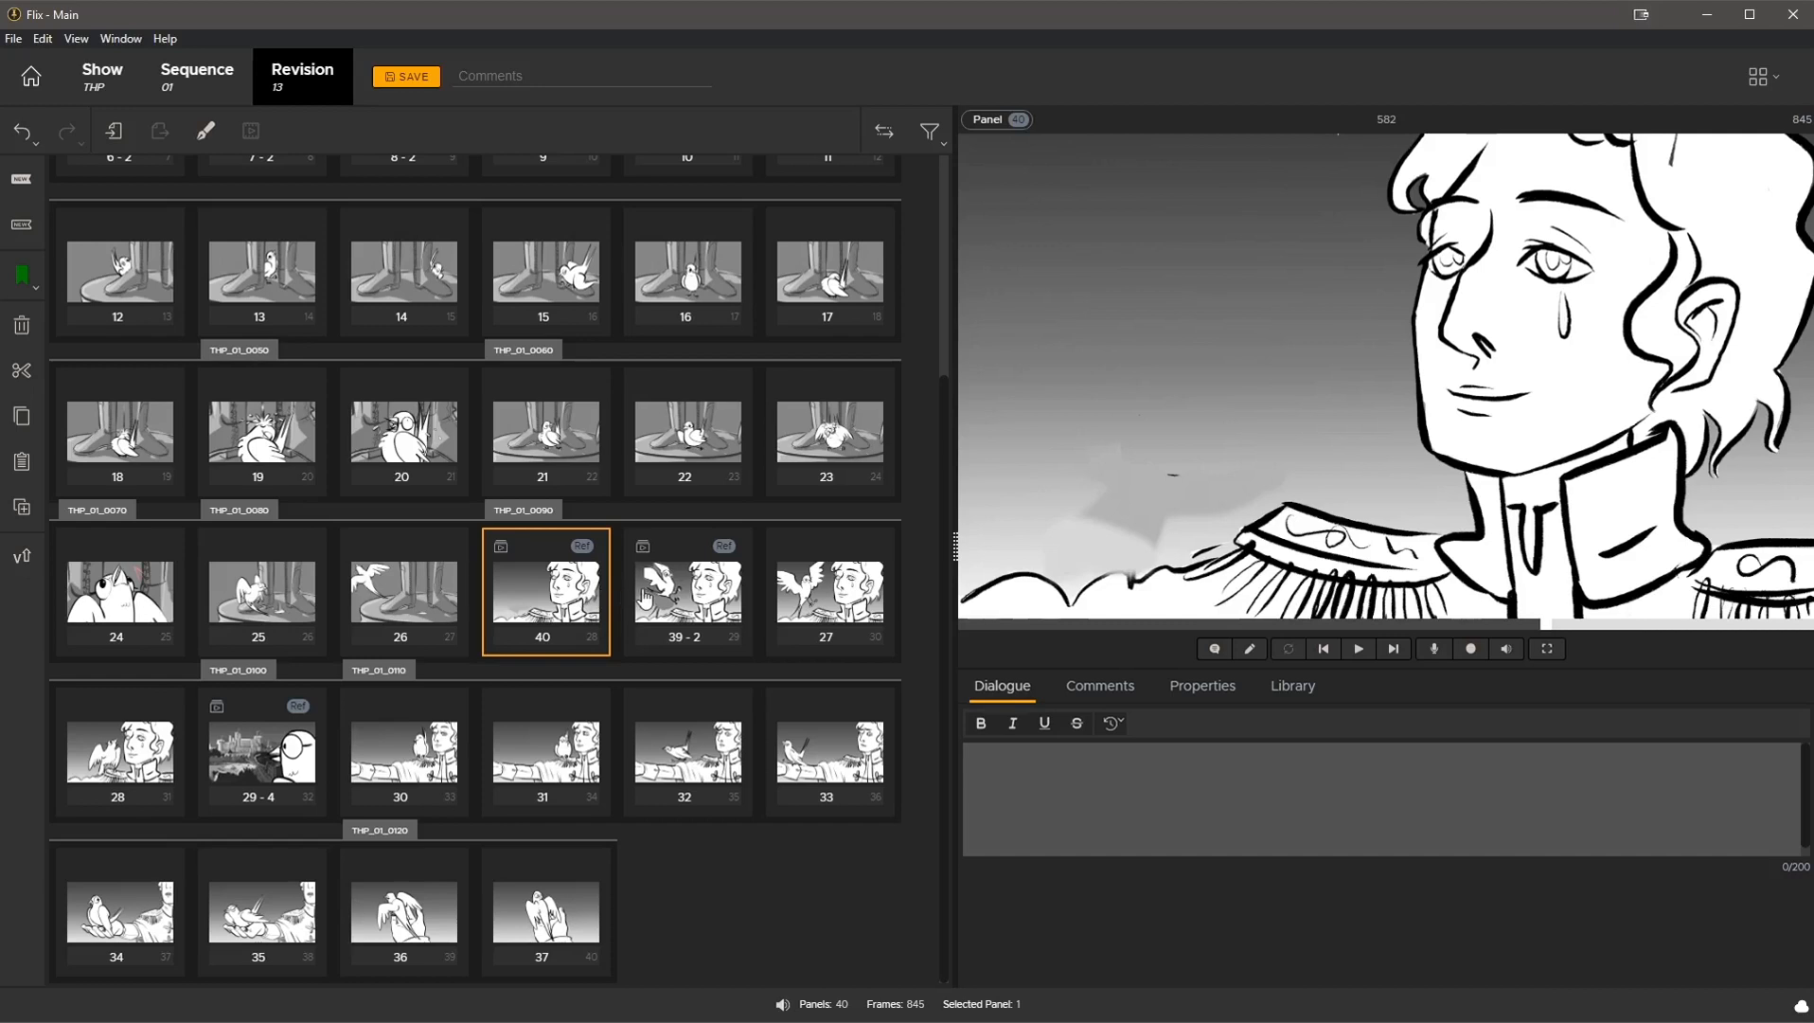
ctrl+click(645, 598)
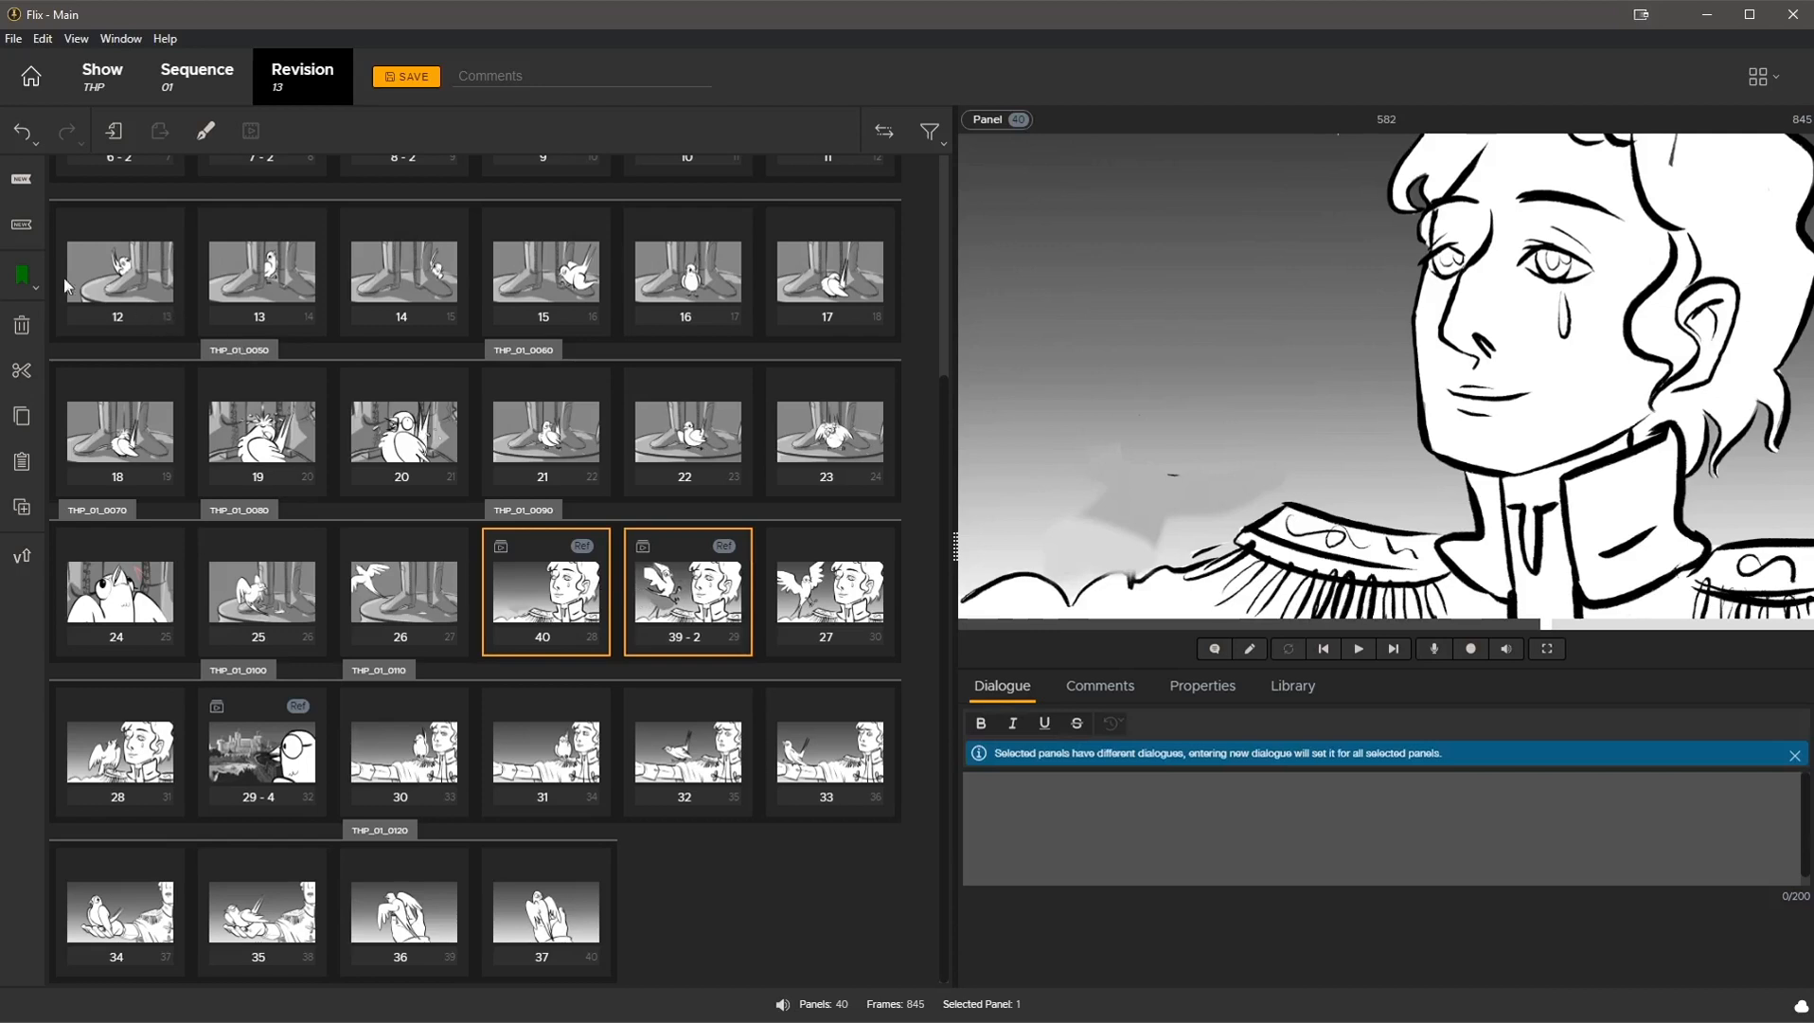
click(25, 284)
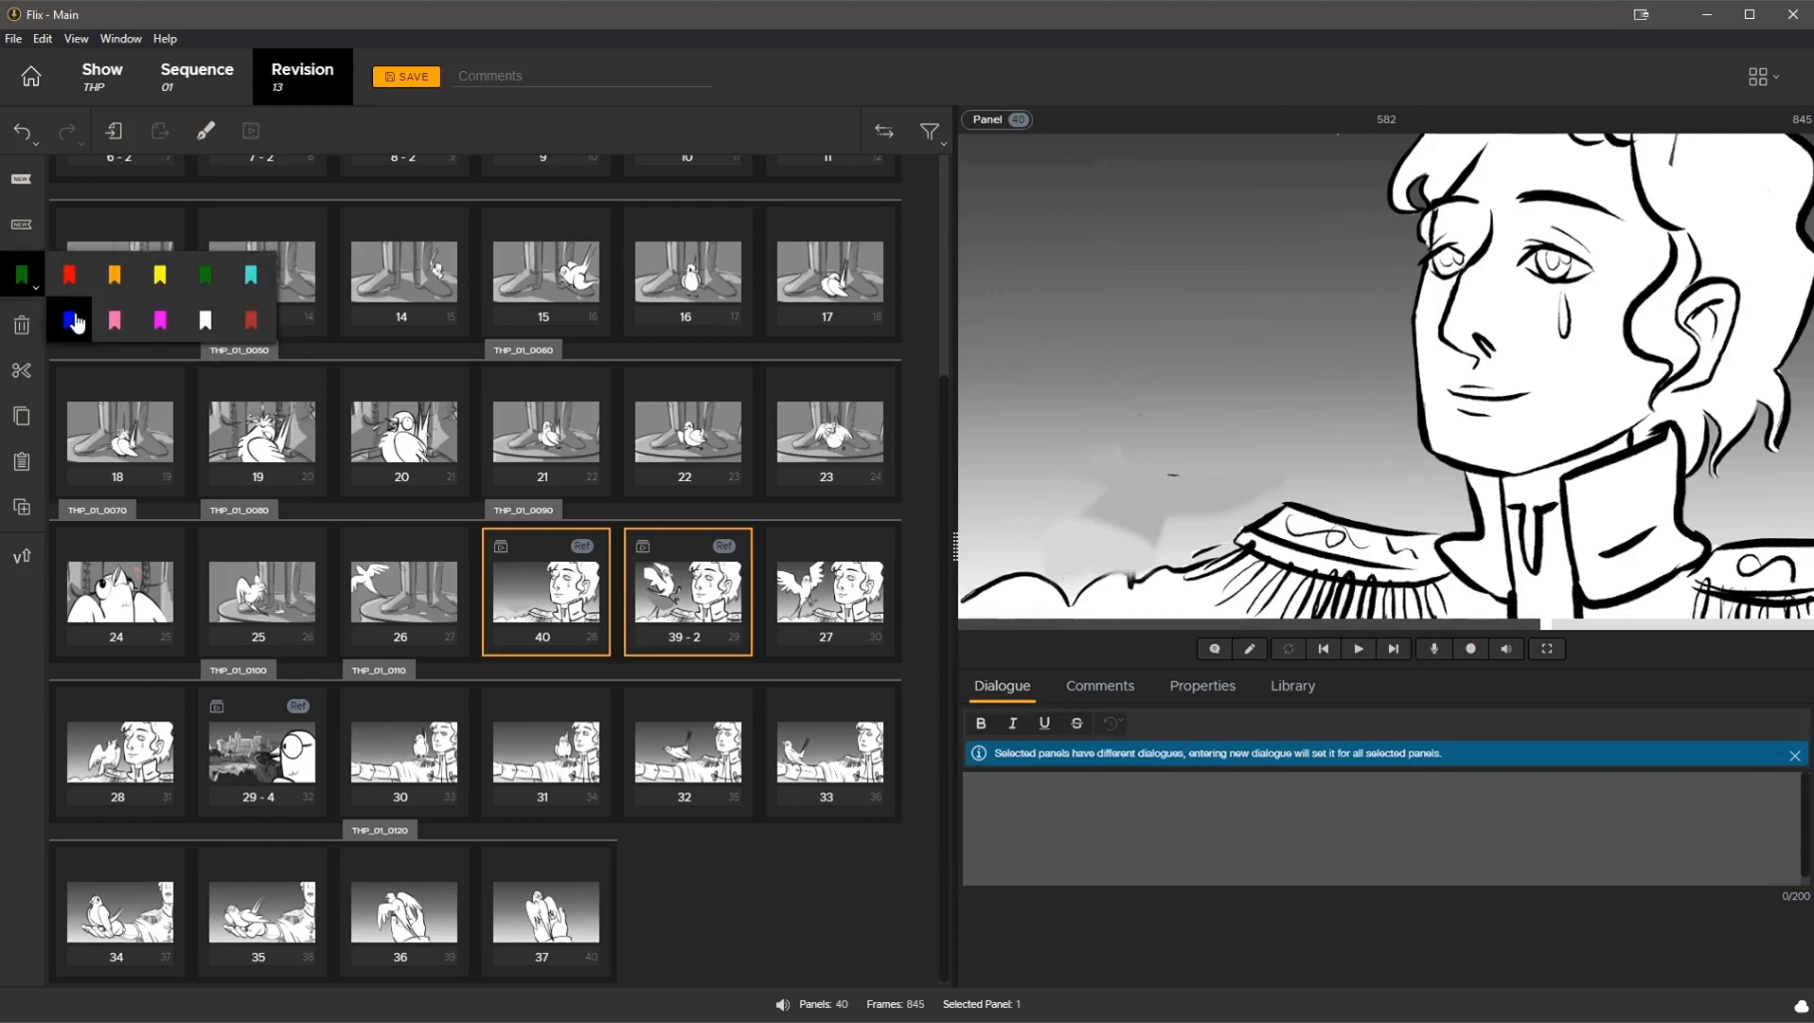
click(72, 322)
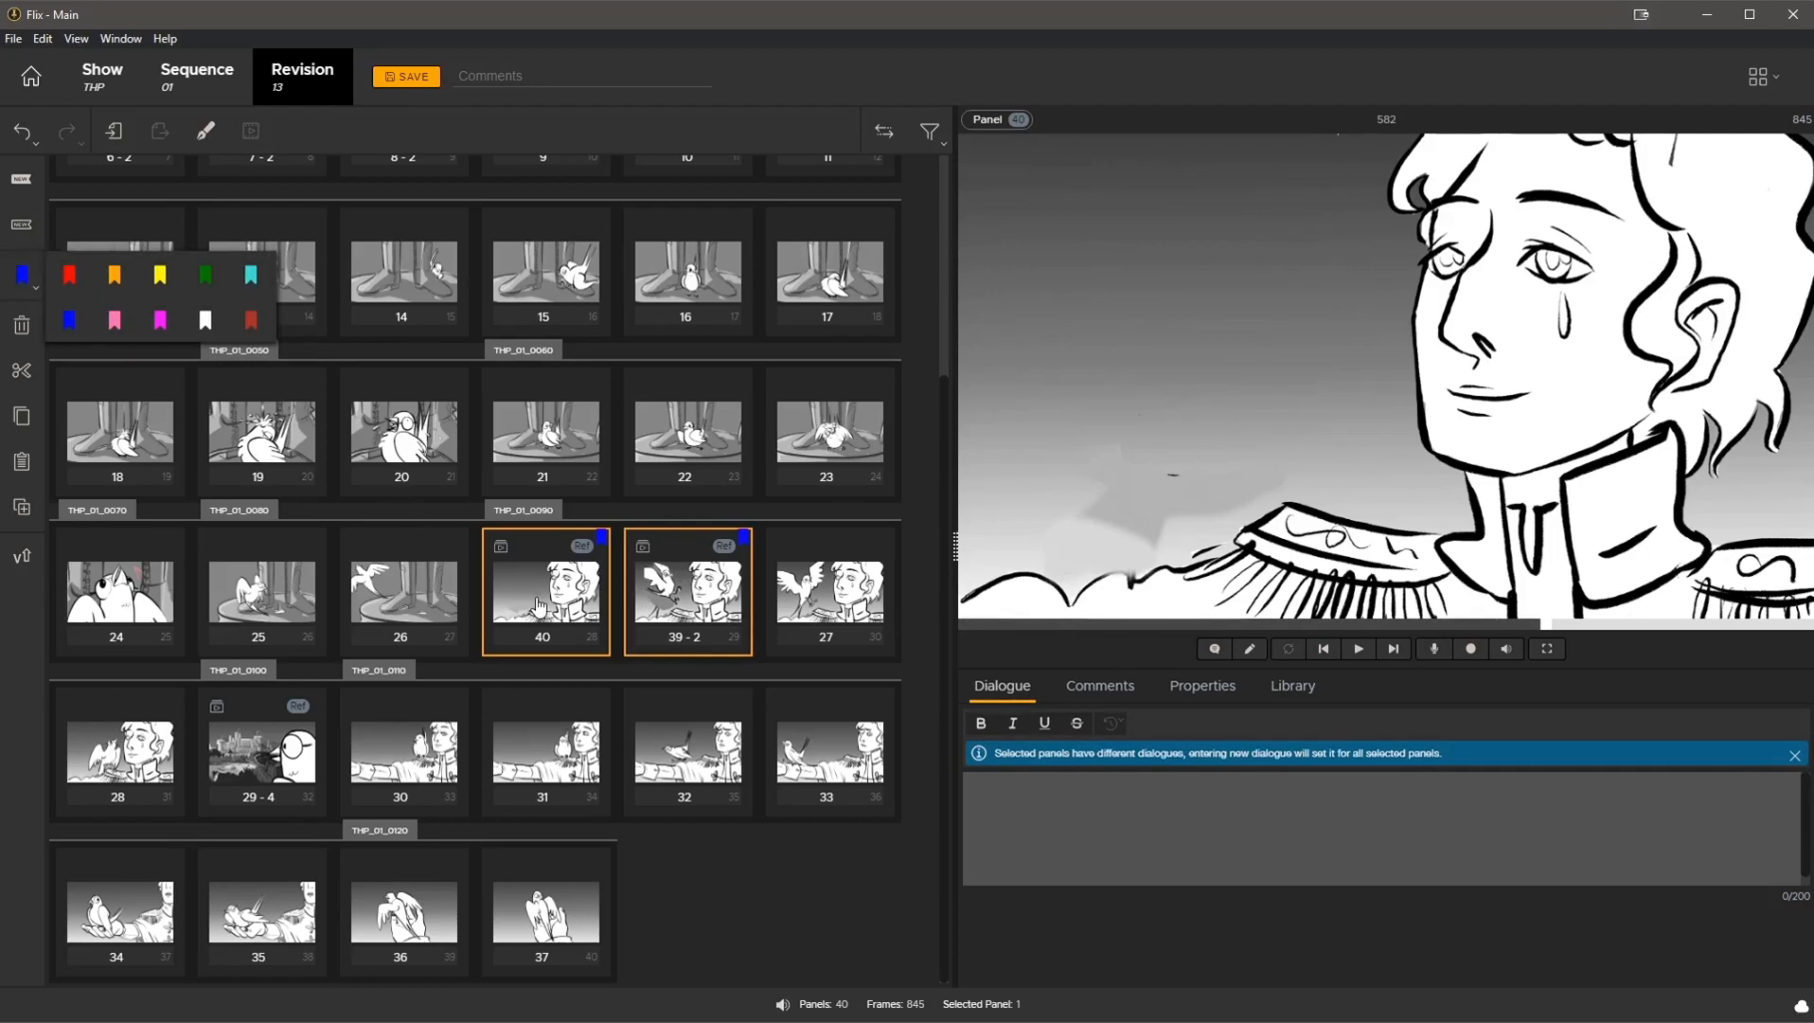
click(538, 606)
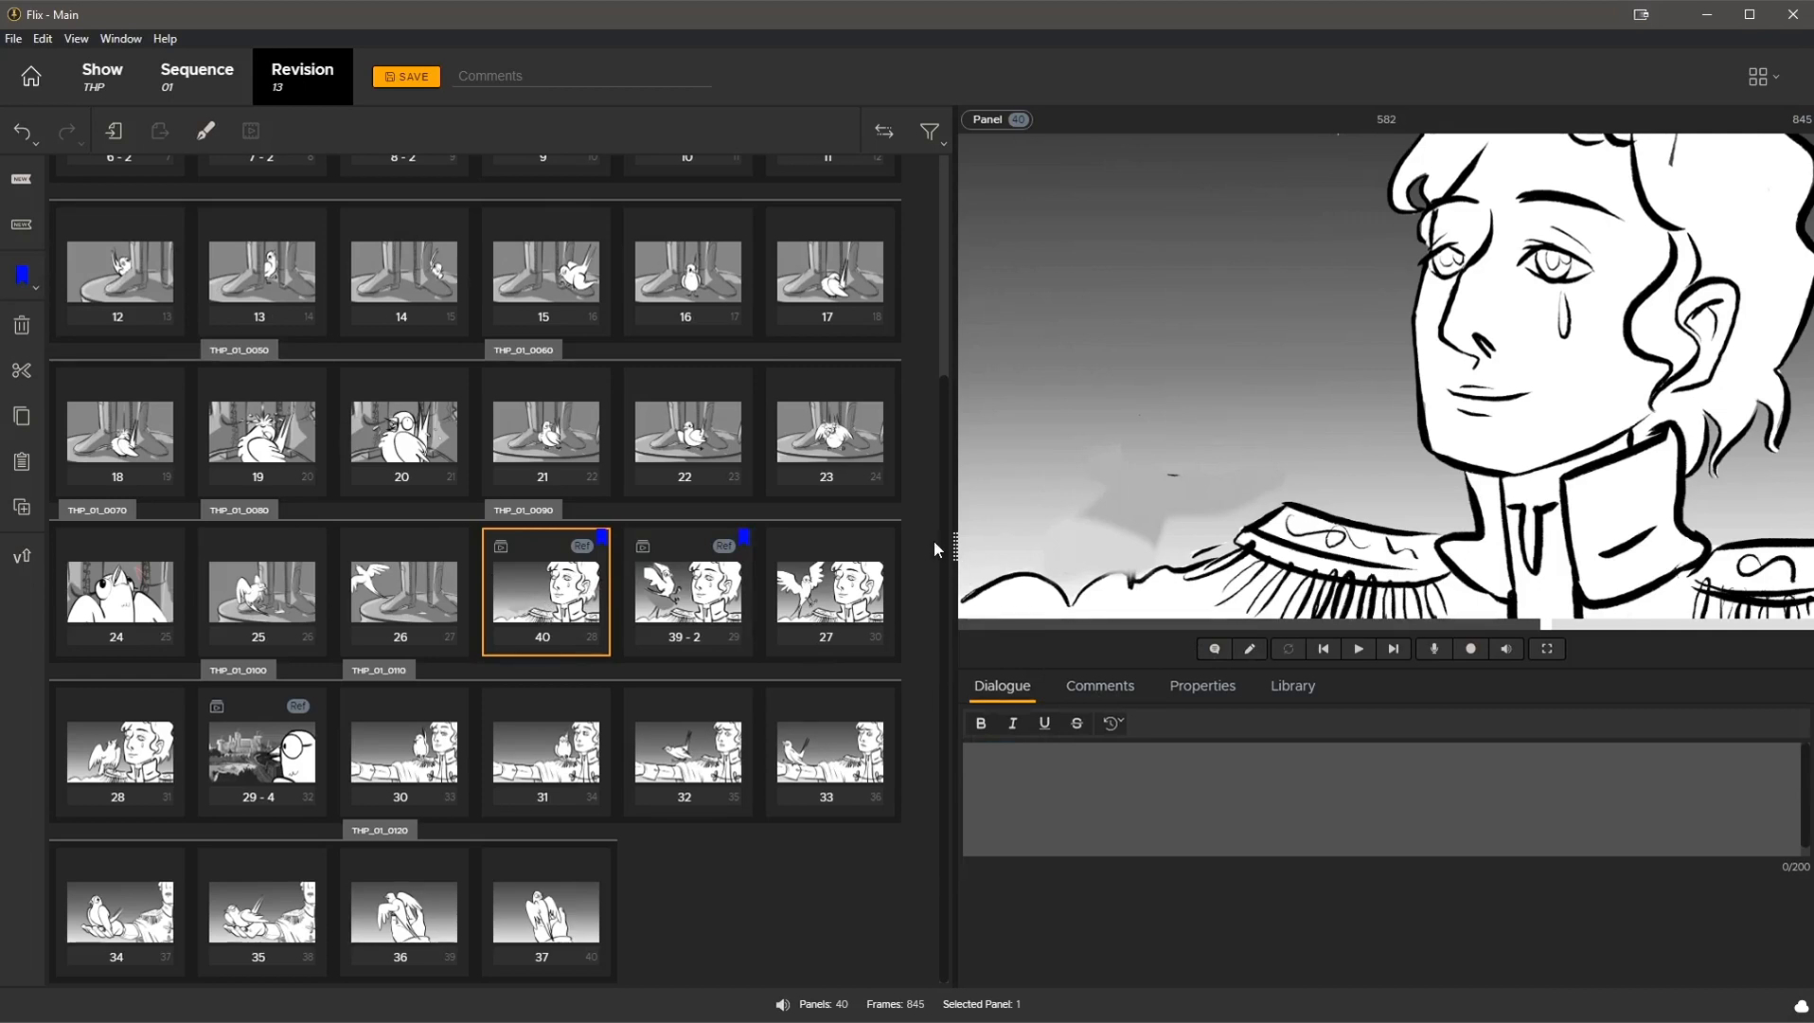
- Play reference panel 29-4 and flag it with a green marker
click(262, 774)
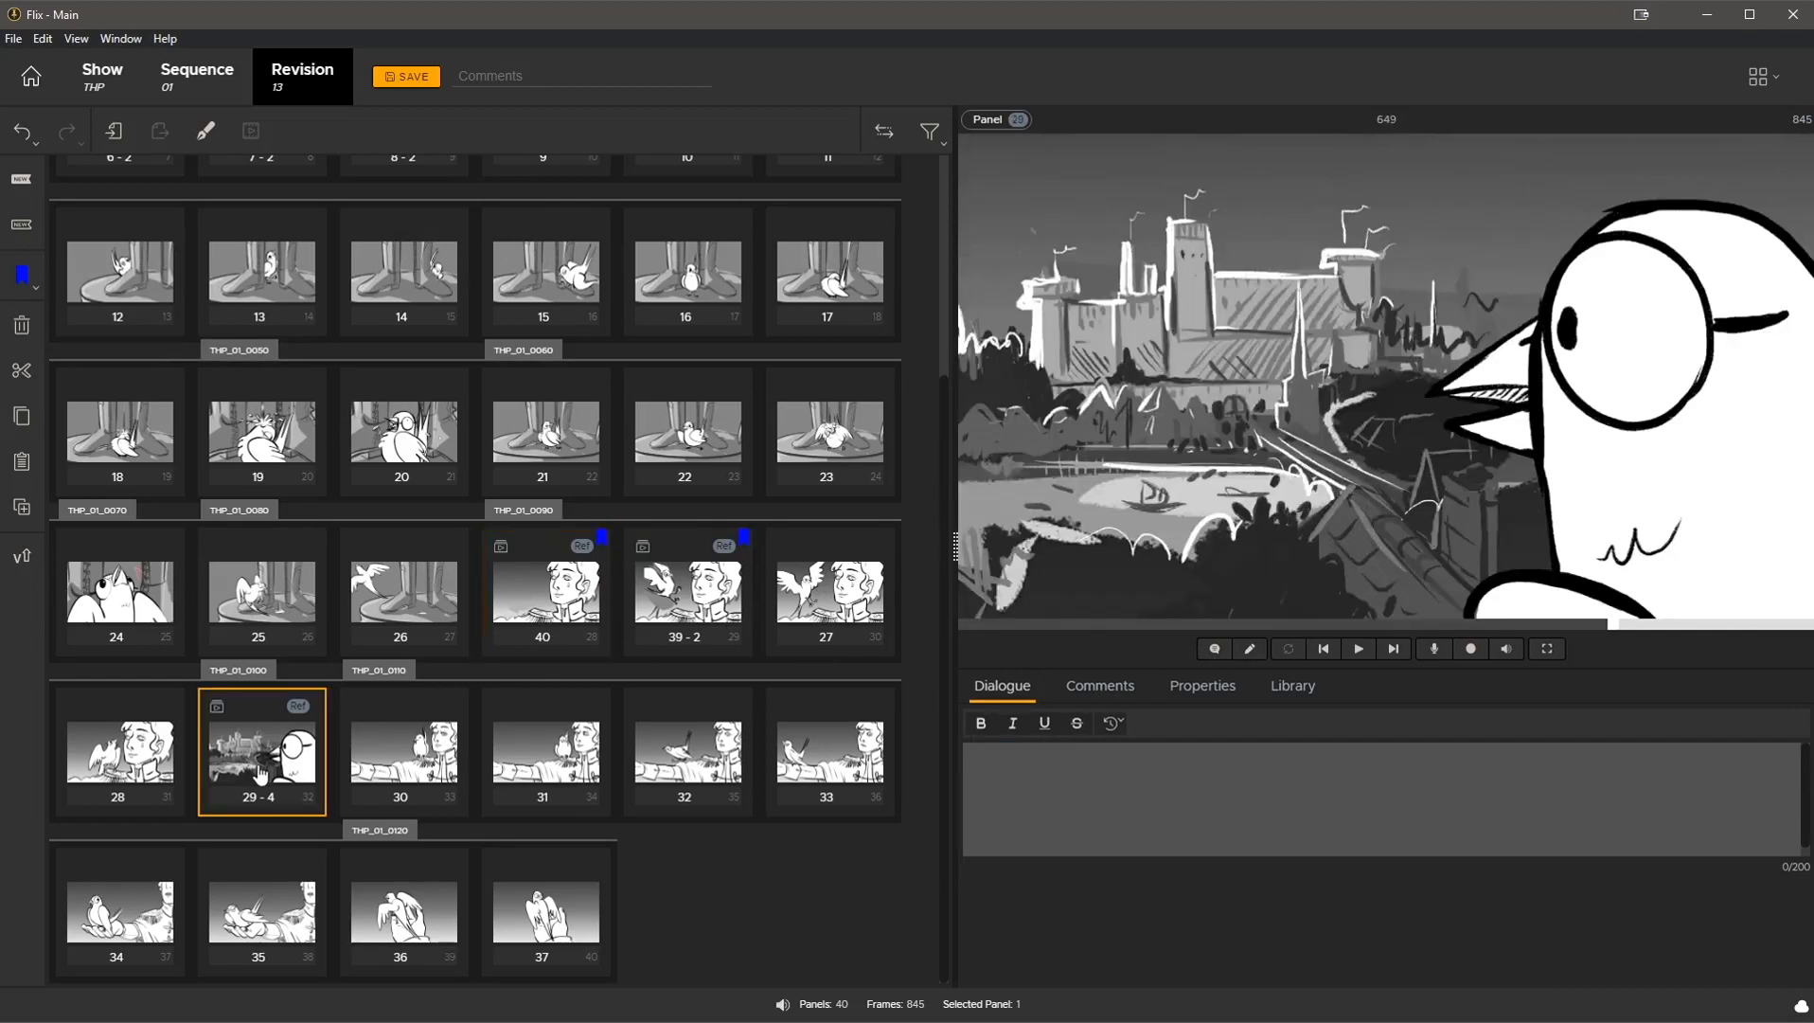
click(1362, 651)
click(1360, 649)
click(31, 287)
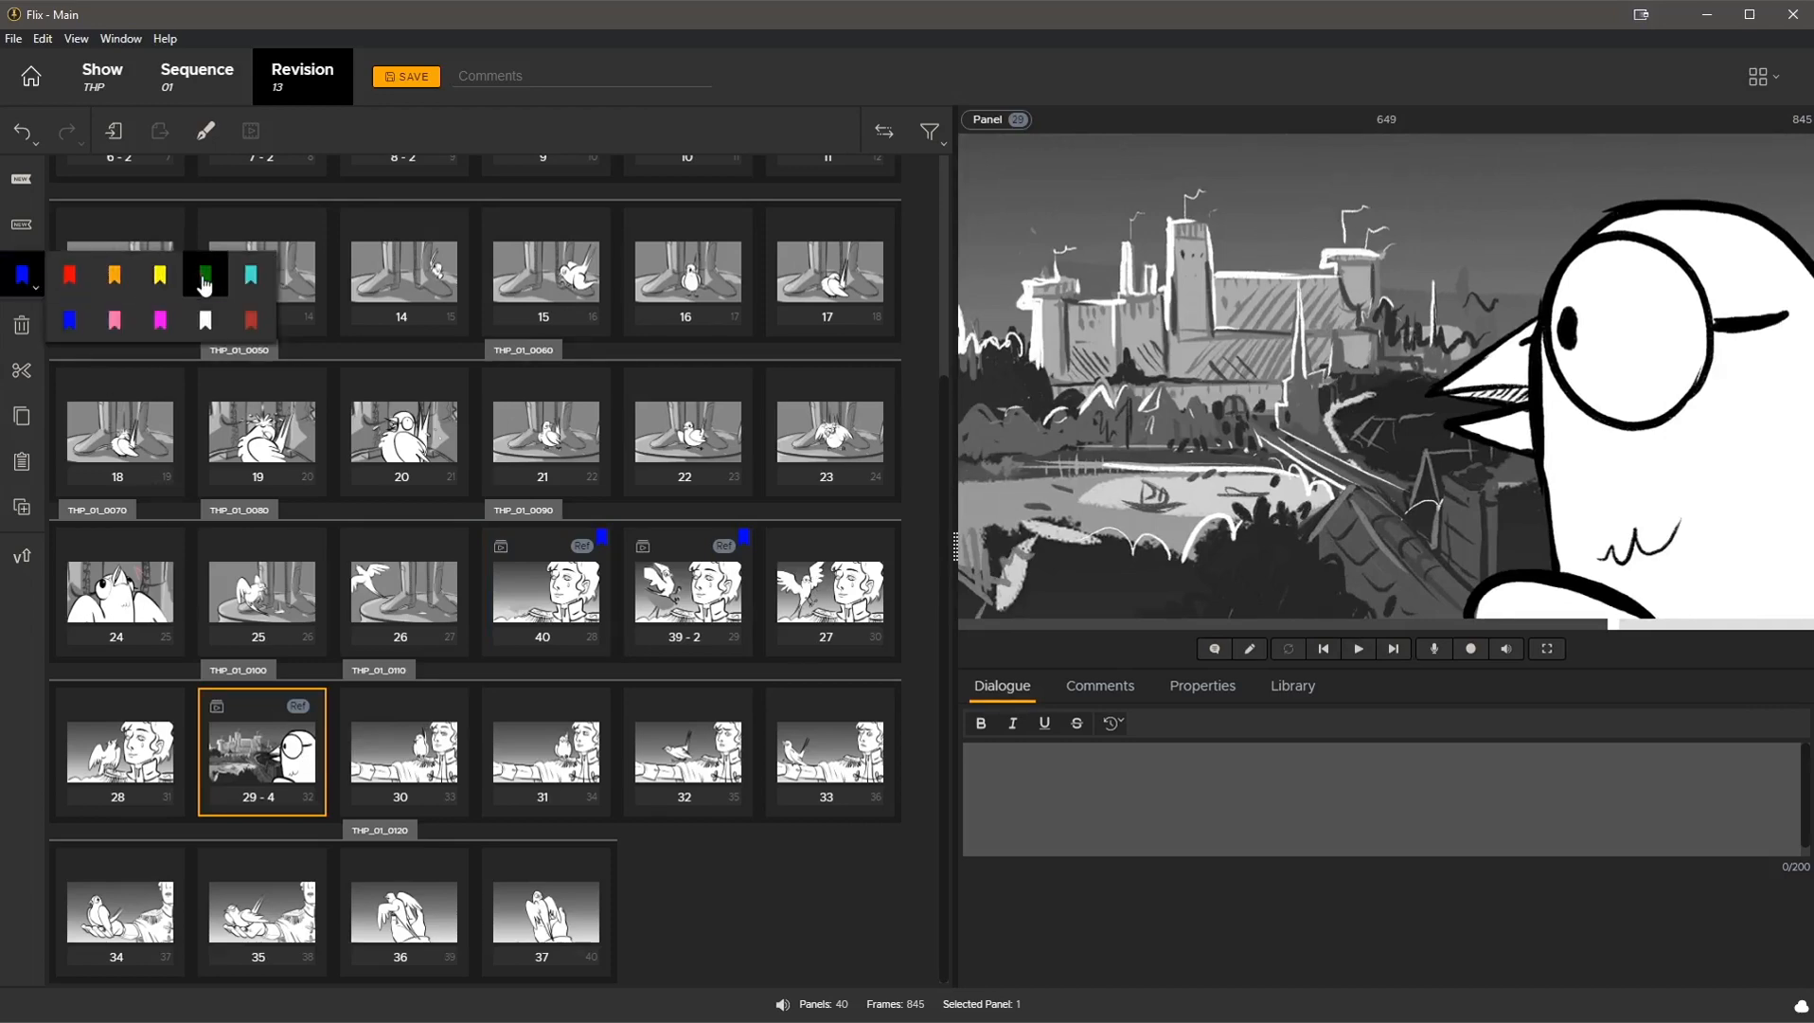
click(205, 284)
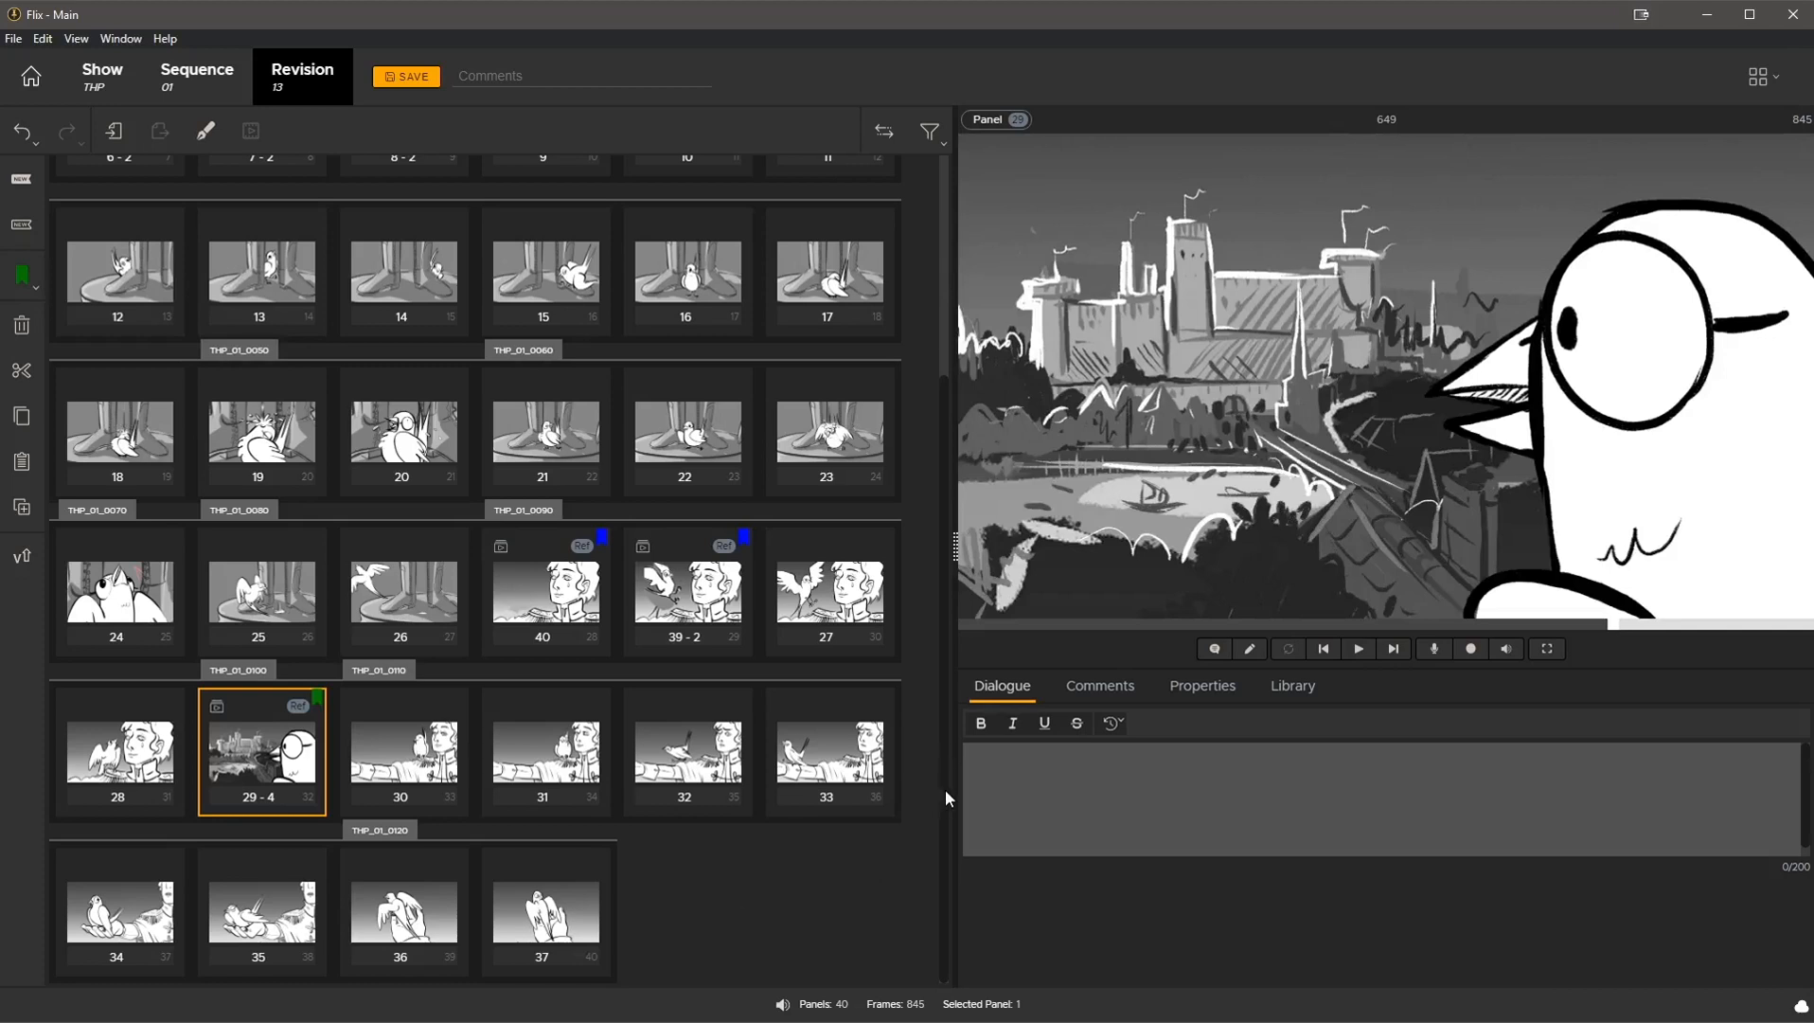
- Save the flagged panels as a new revision with the comment "revisions from edit"
drag(945, 788, 942, 439)
click(590, 74)
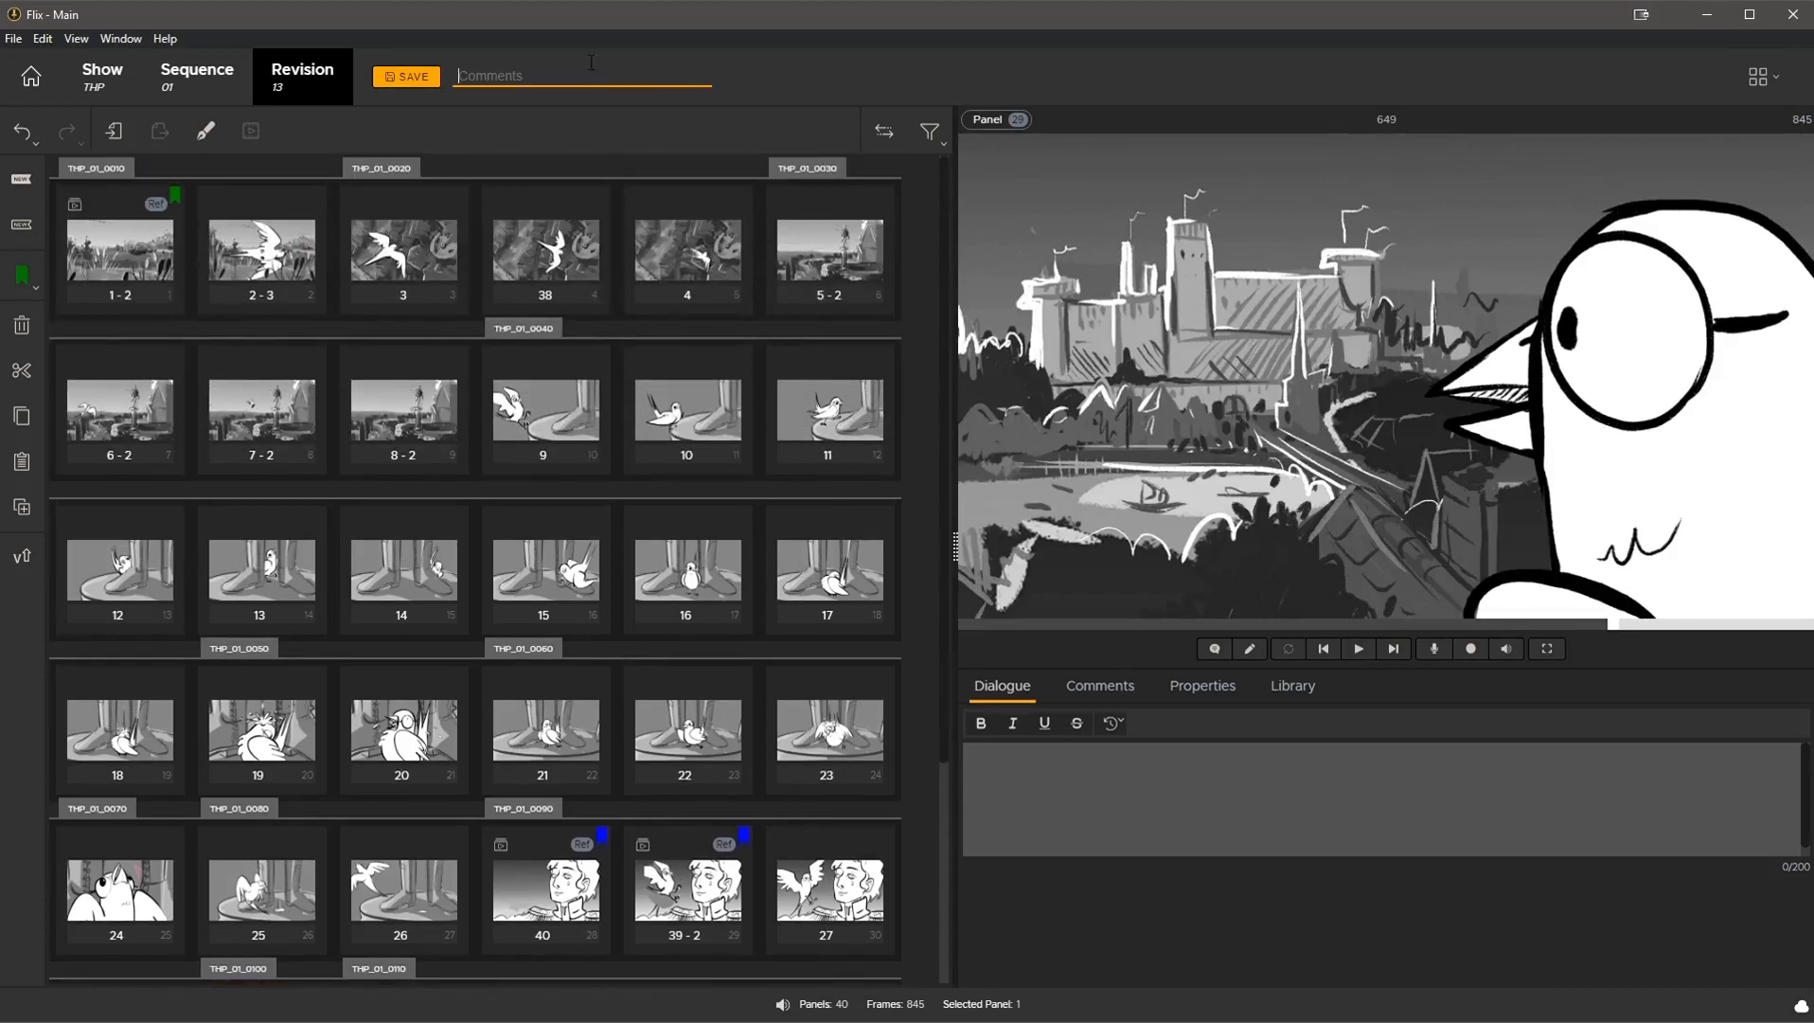
text(revu)
key(BackSpace)
text(isions from edit)
click(407, 75)
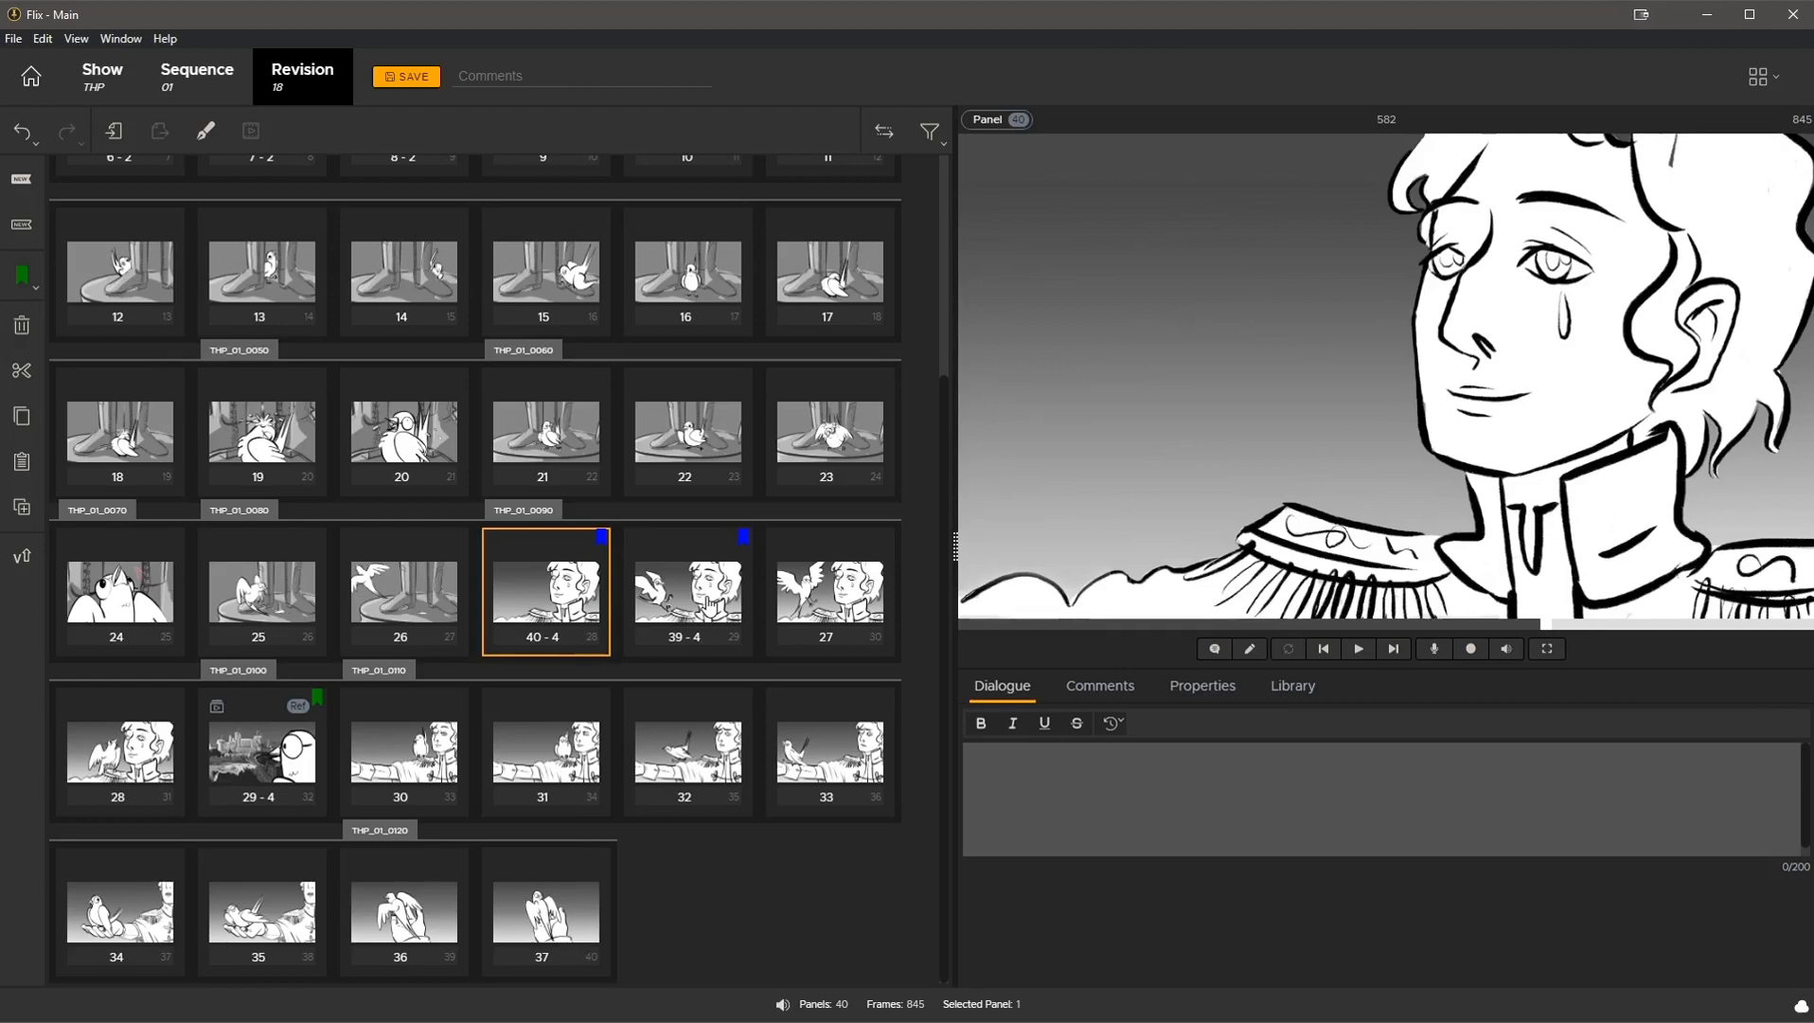
- Inspect the reworked panels 40-4 and 39-4 in revision 18, and remove the blue markers from both
click(710, 604)
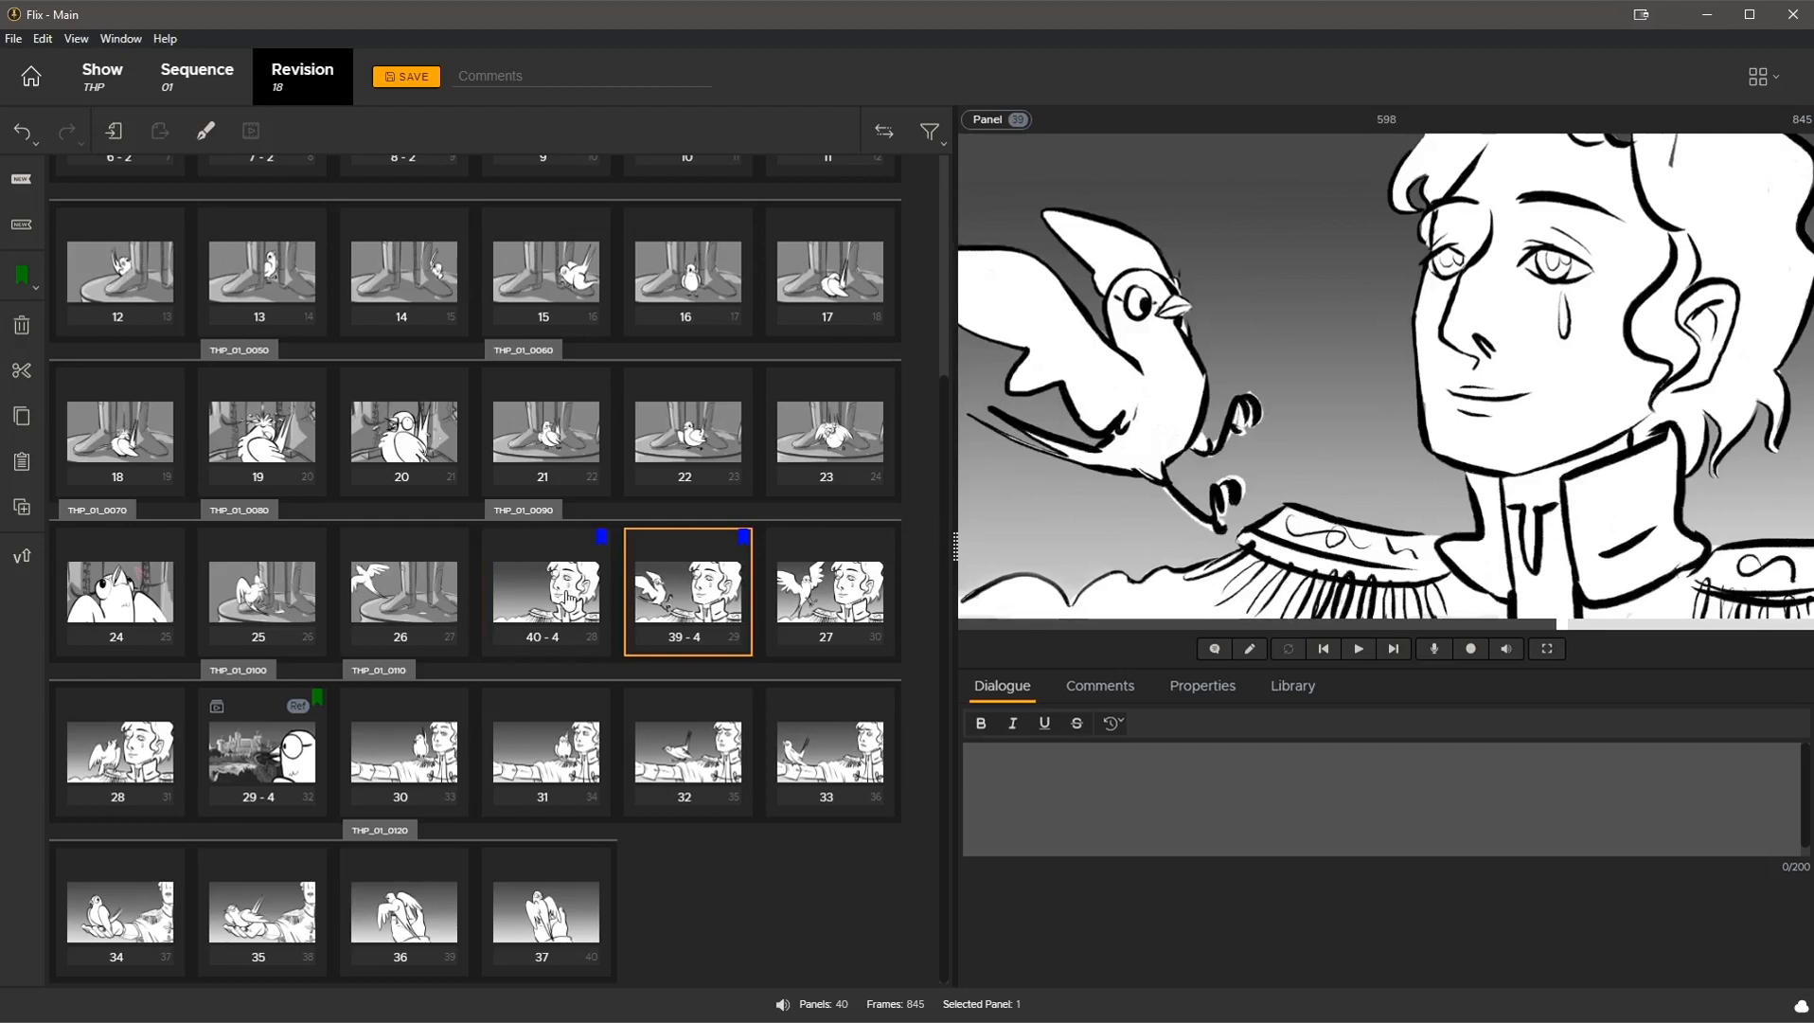
shift+click(567, 598)
click(24, 287)
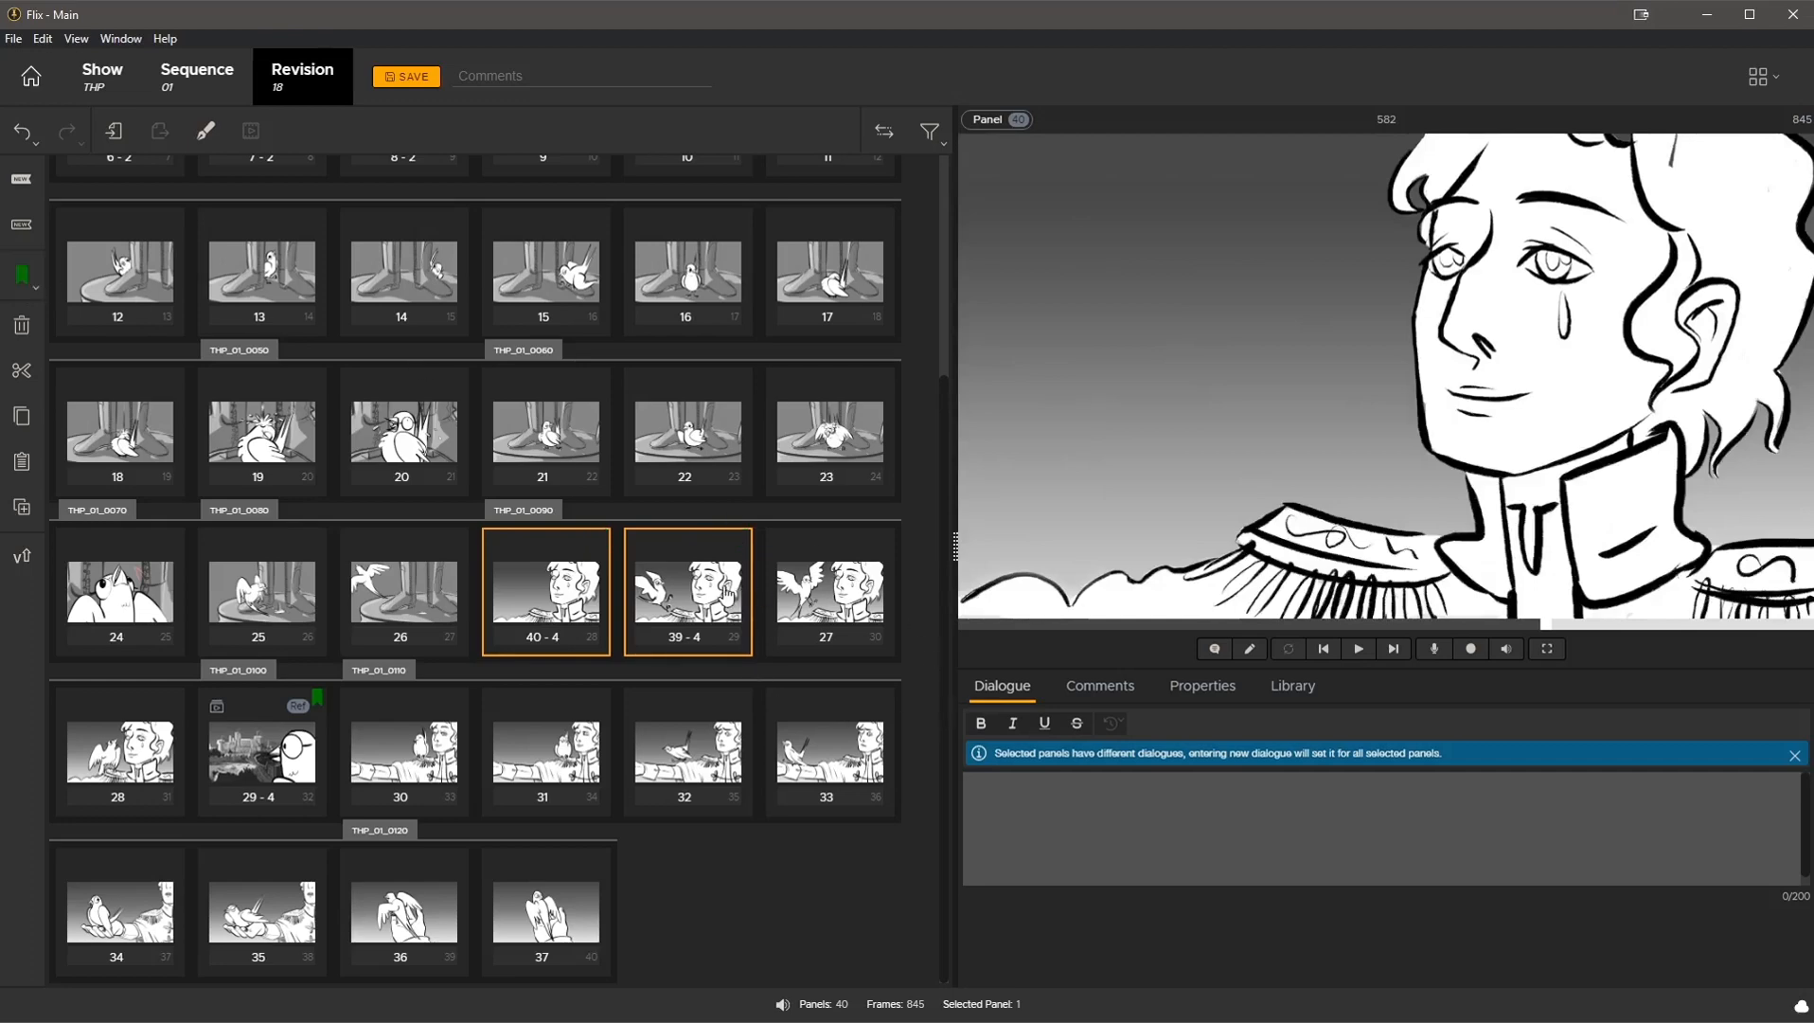
click(738, 597)
- Save the revision with the comment "approved ready for production handoff"
drag(944, 565, 942, 305)
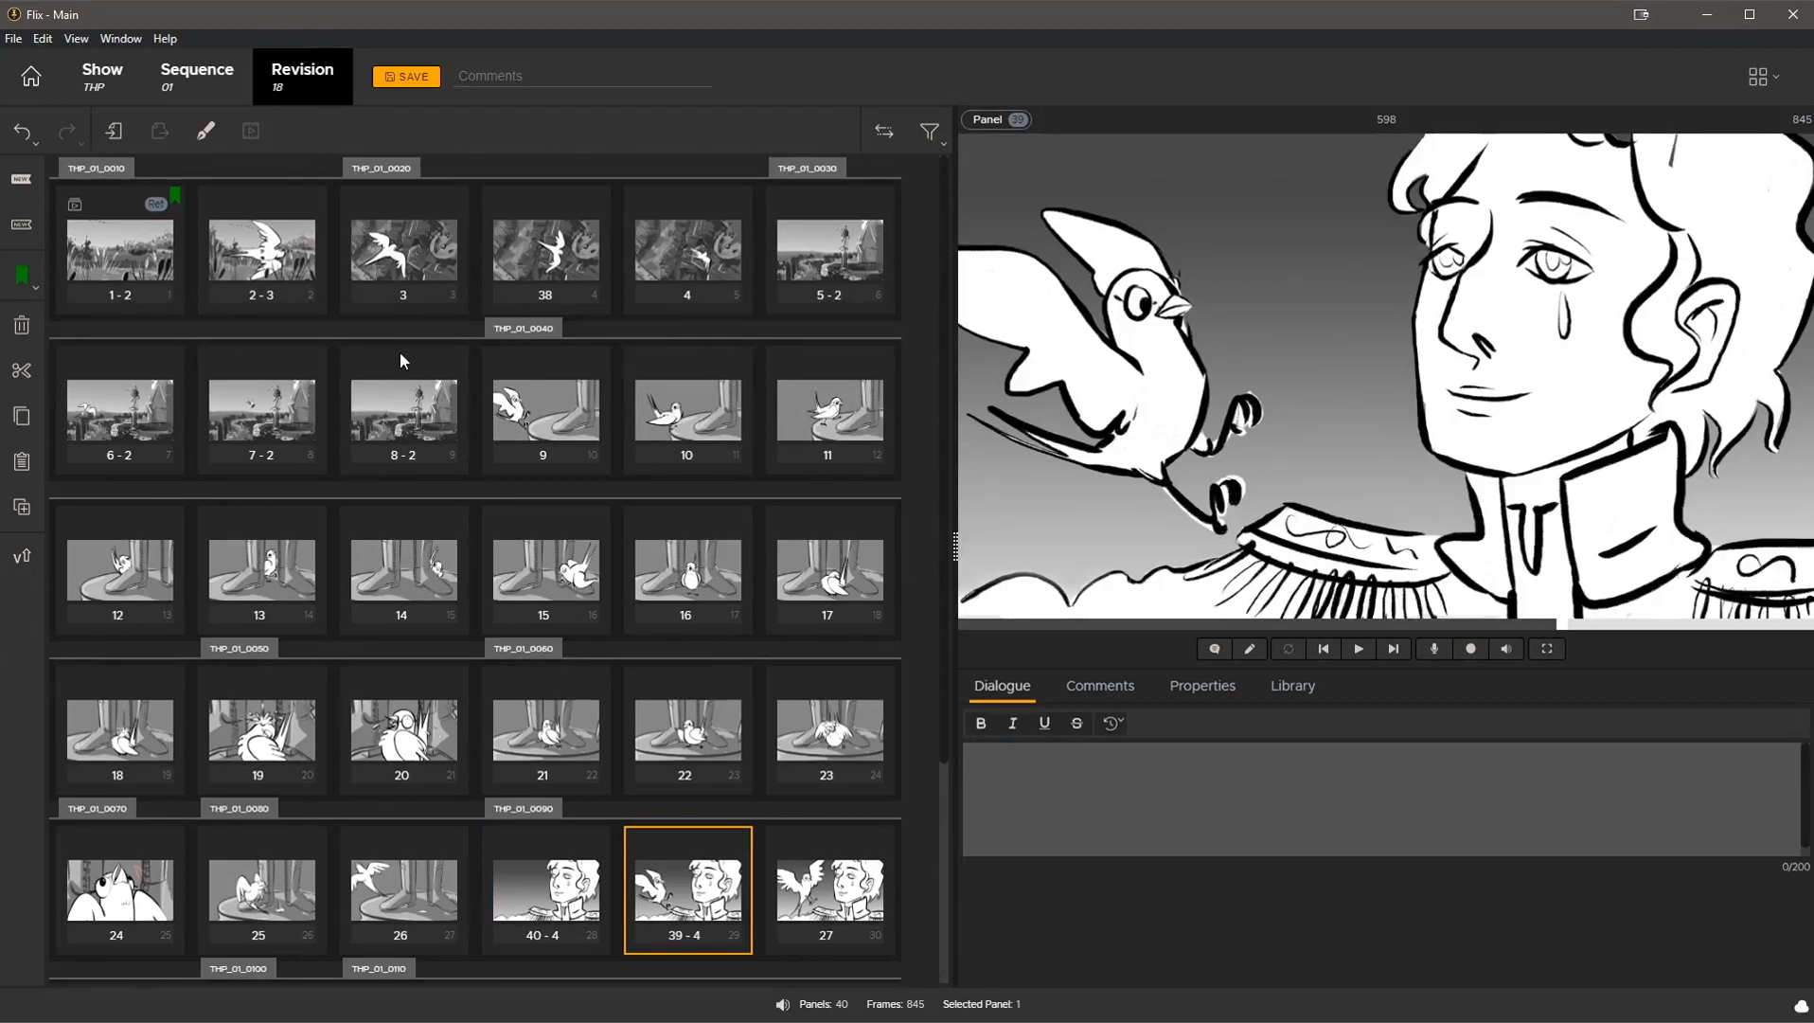
click(612, 77)
text(approved ready for productio)
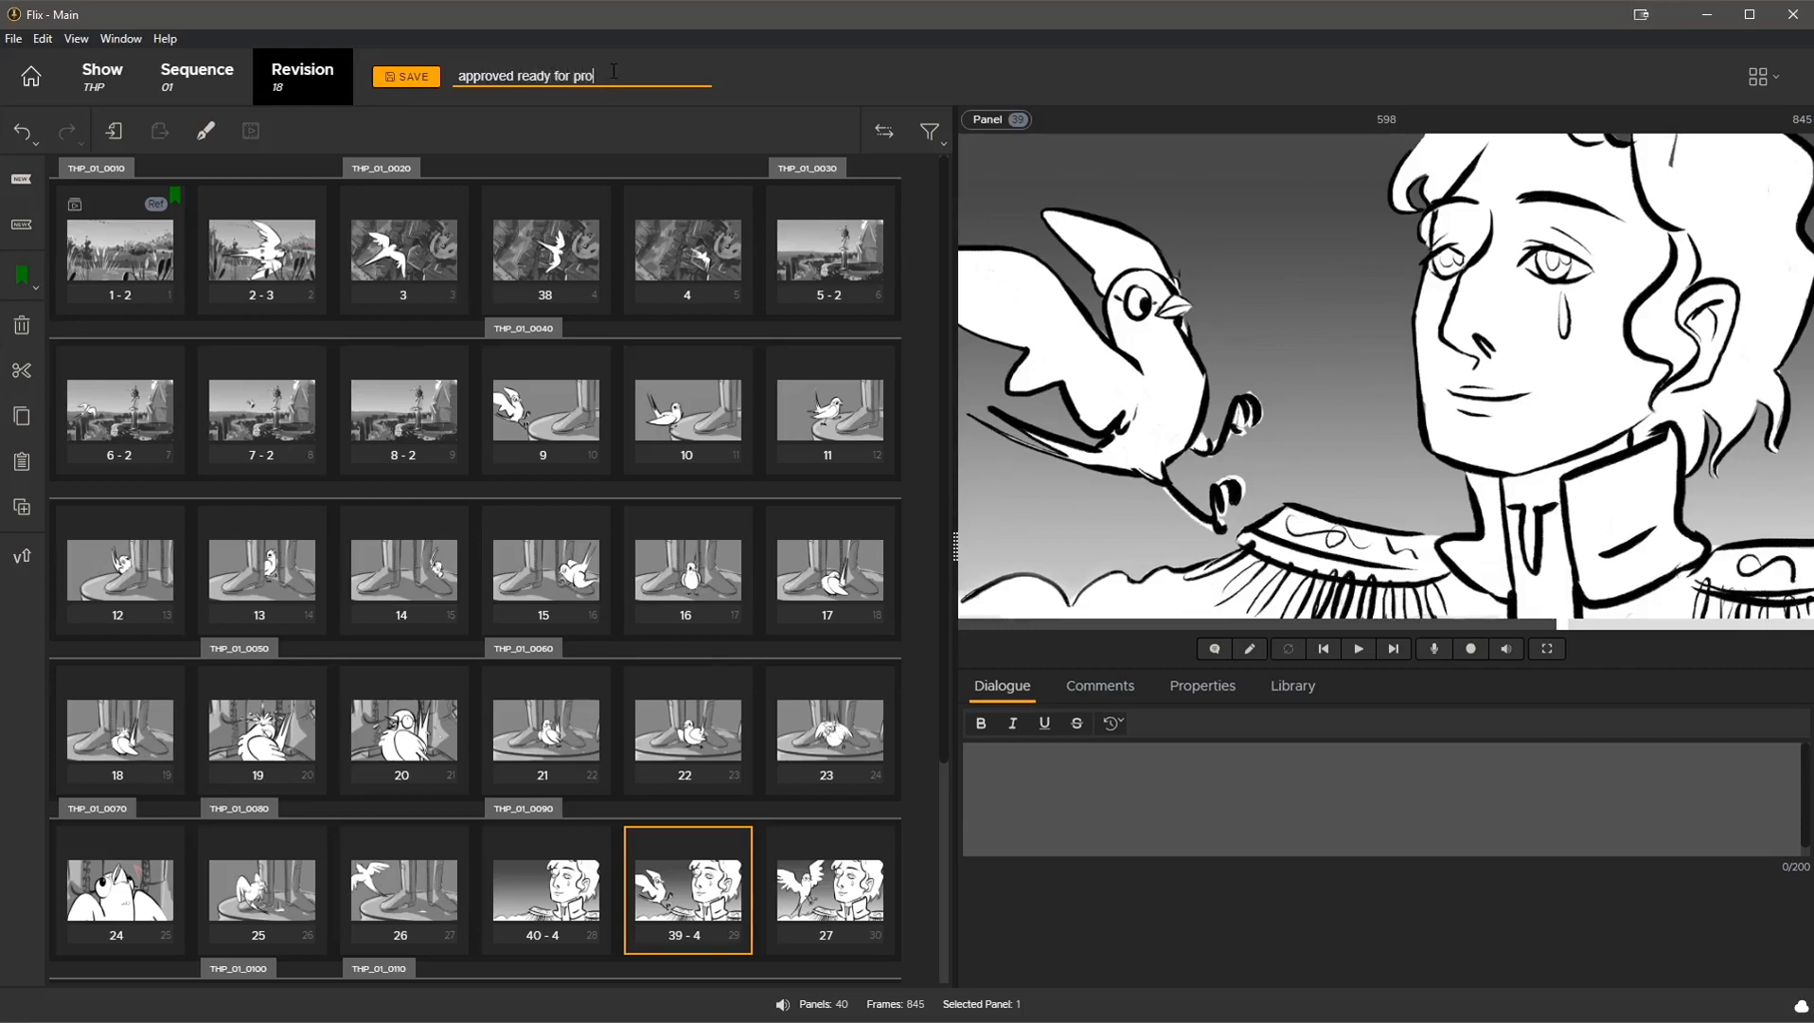
text(n handoff)
key(Return)
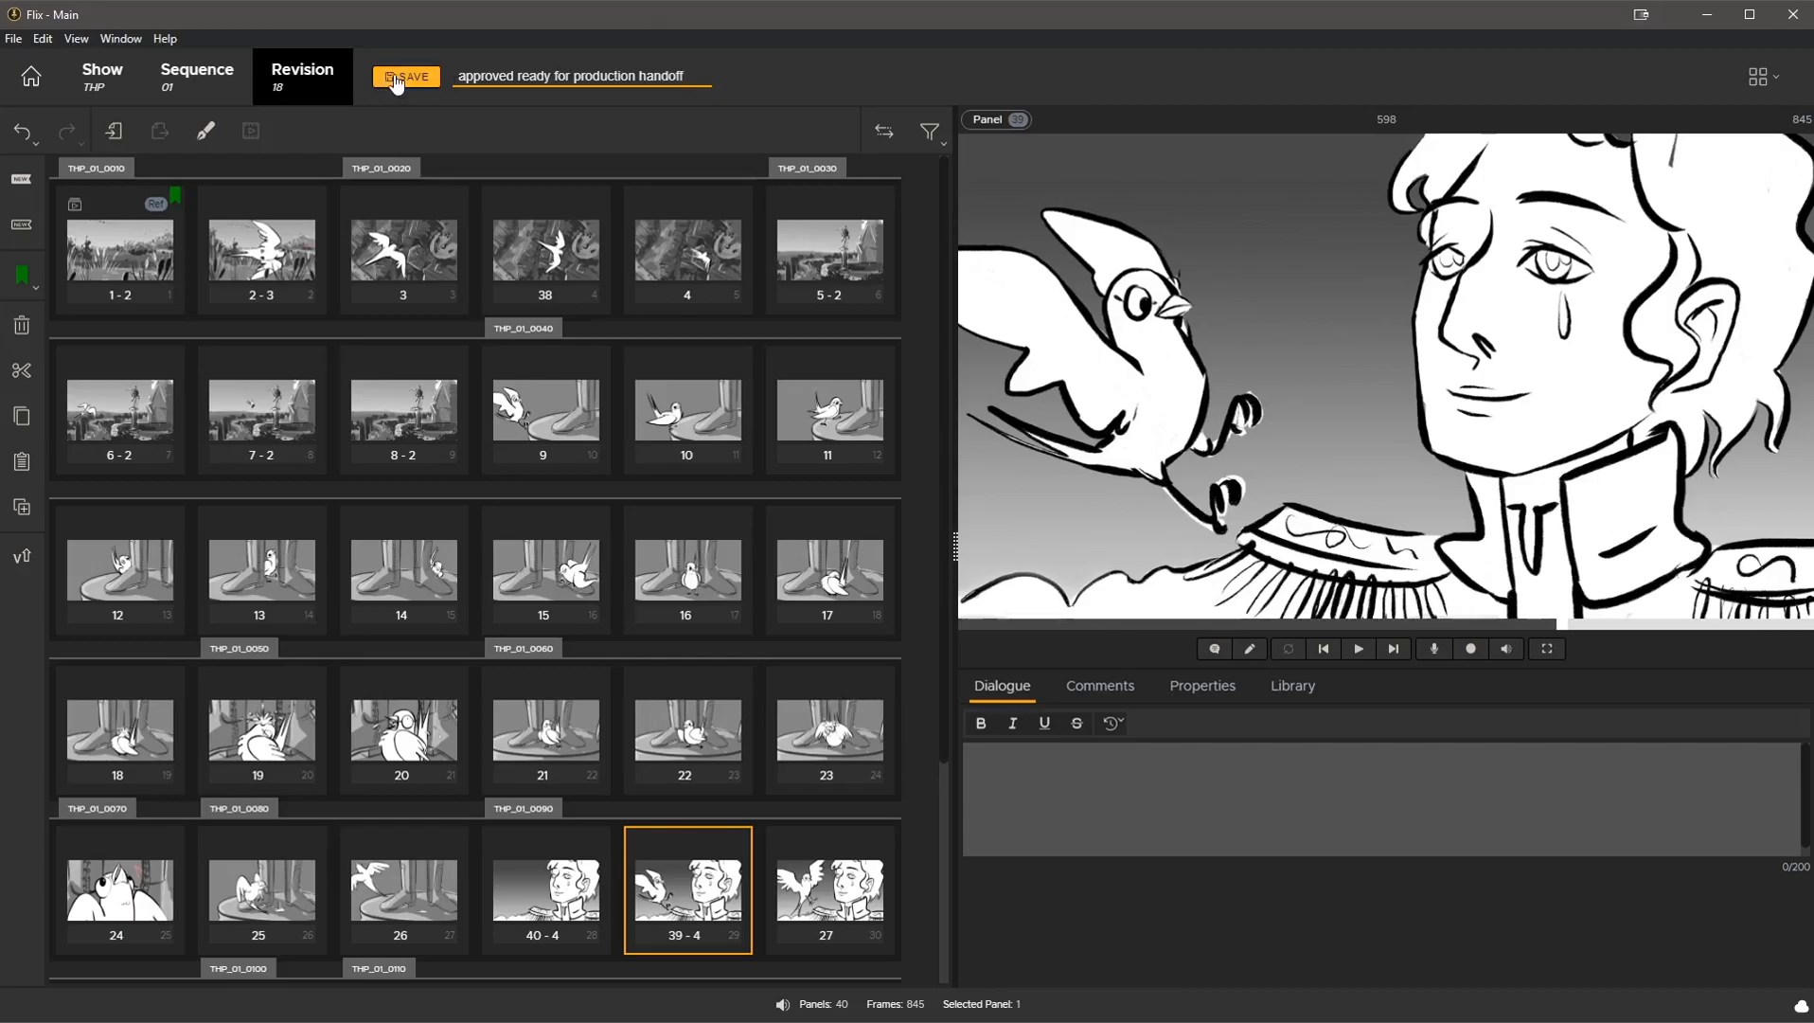